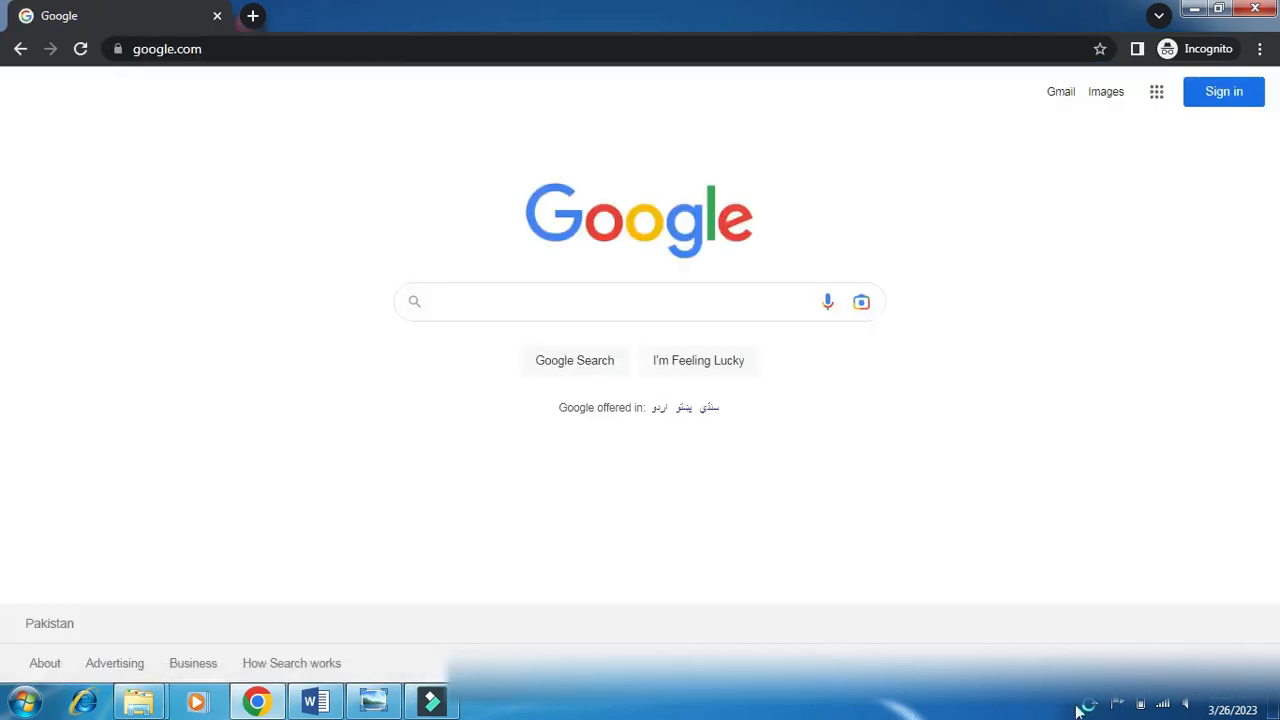
Search Google for 'srb' and open the Sindh Revenue Board website result.
type("srb")
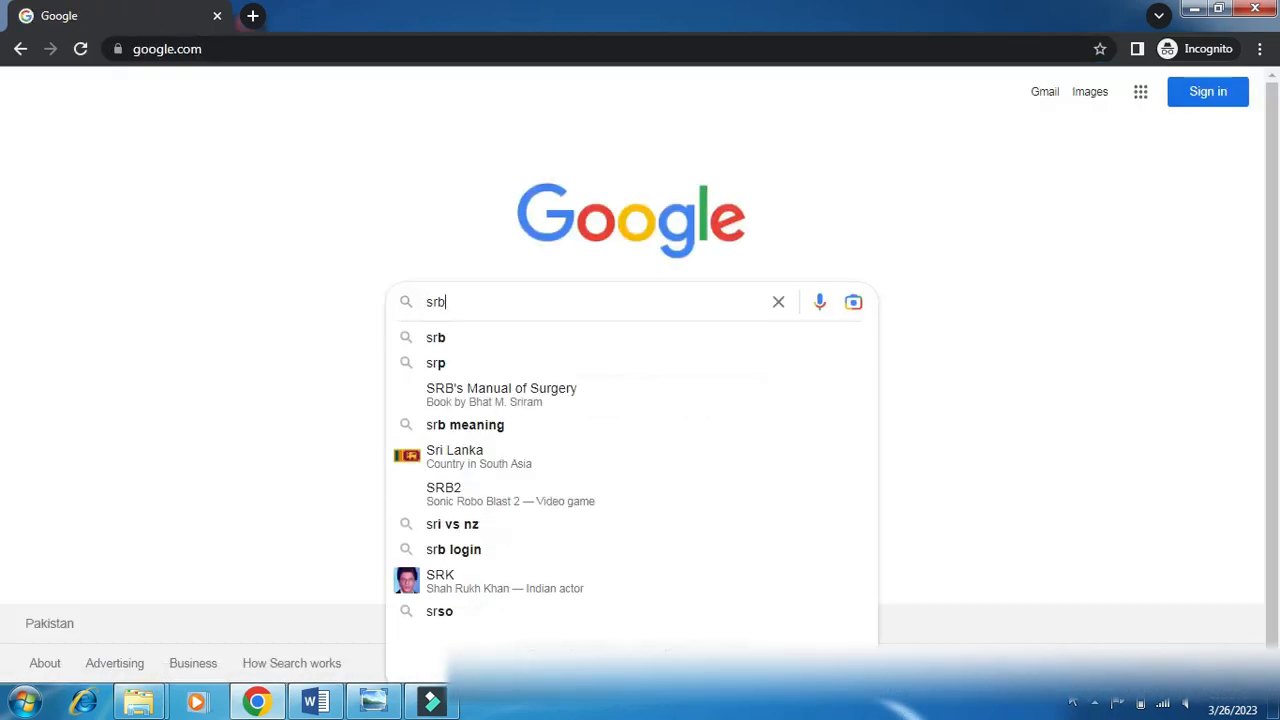
key("Return")
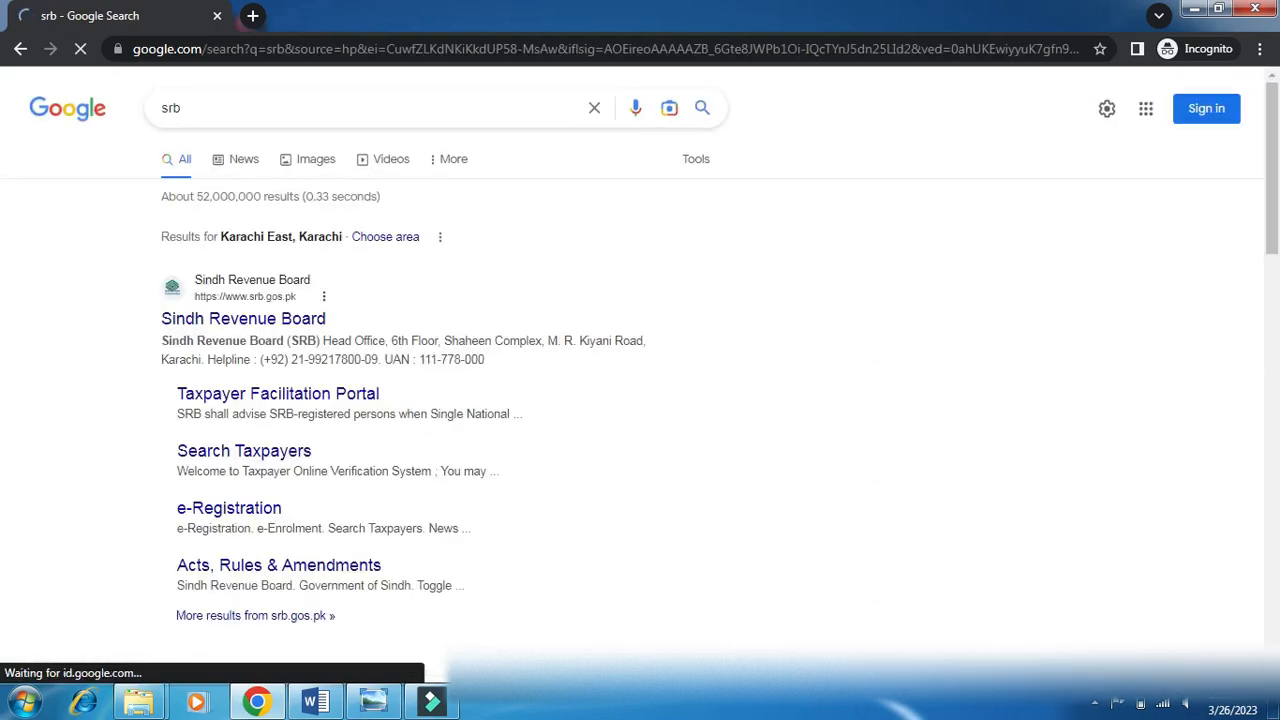
left_click(224, 322)
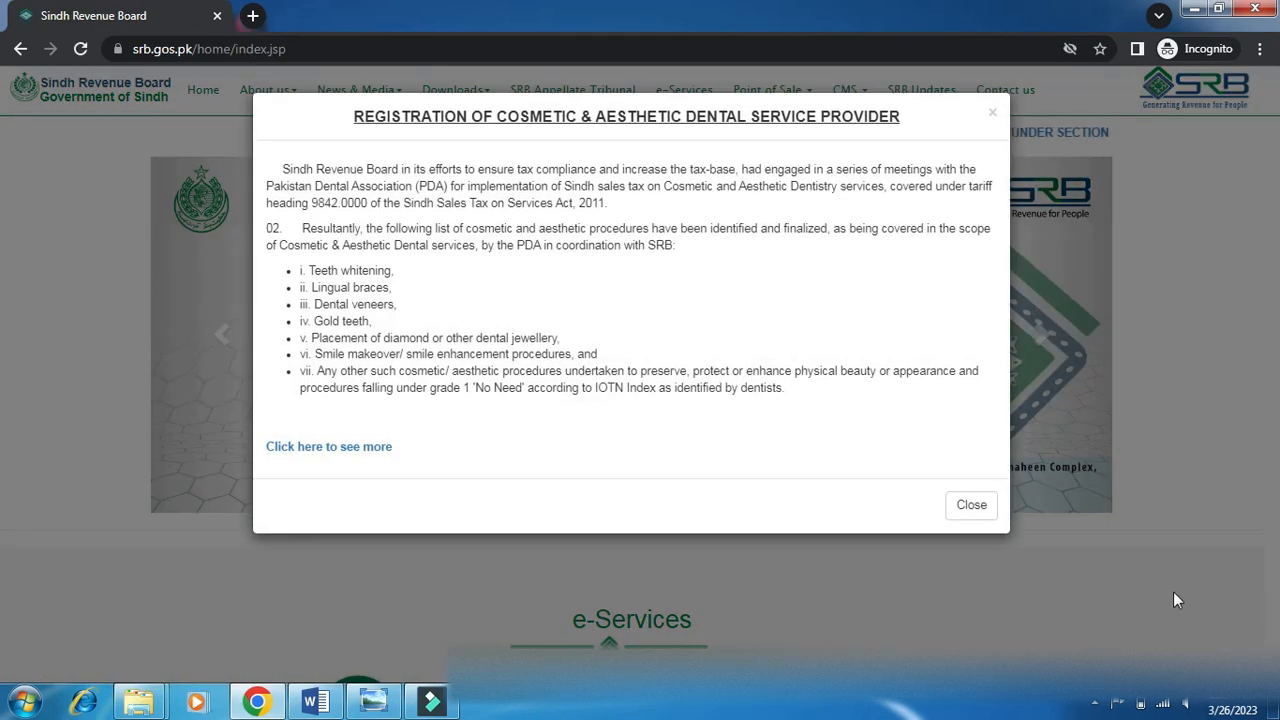
Dismiss the dental registration notice and launch e-Registration from the e-Services section.
left_click(971, 508)
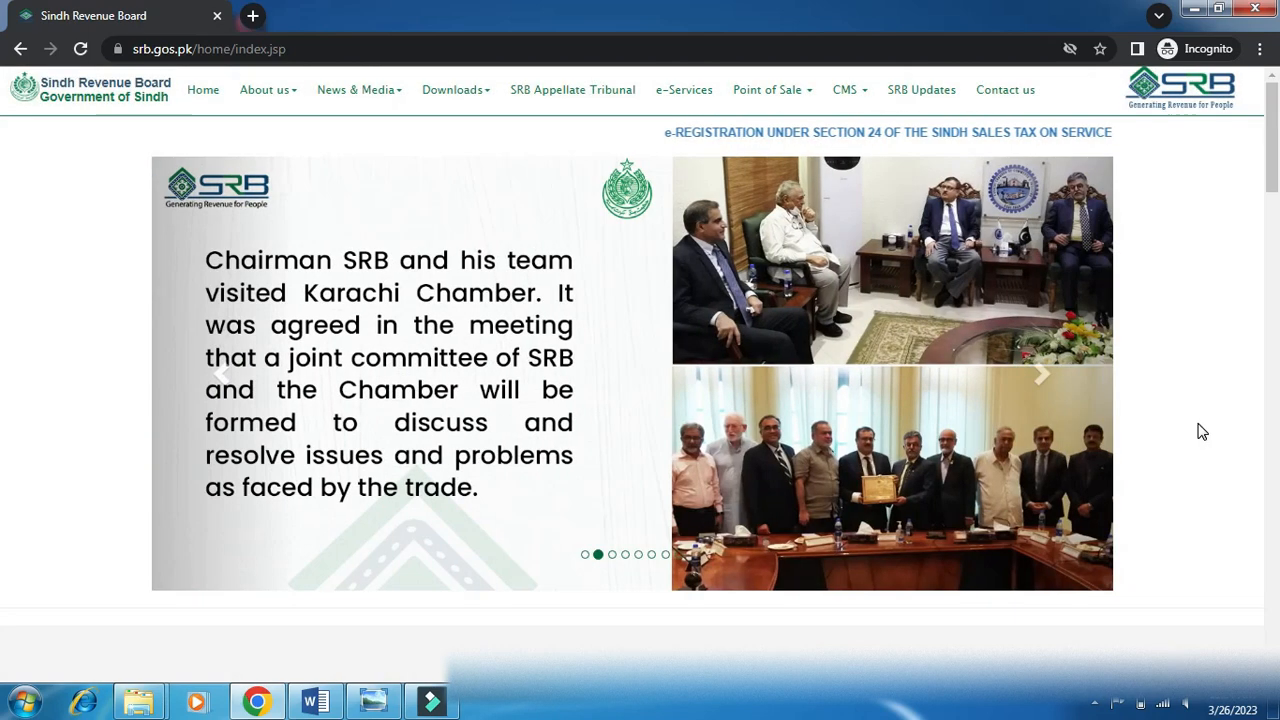
scroll(1216, 377, "down", 5)
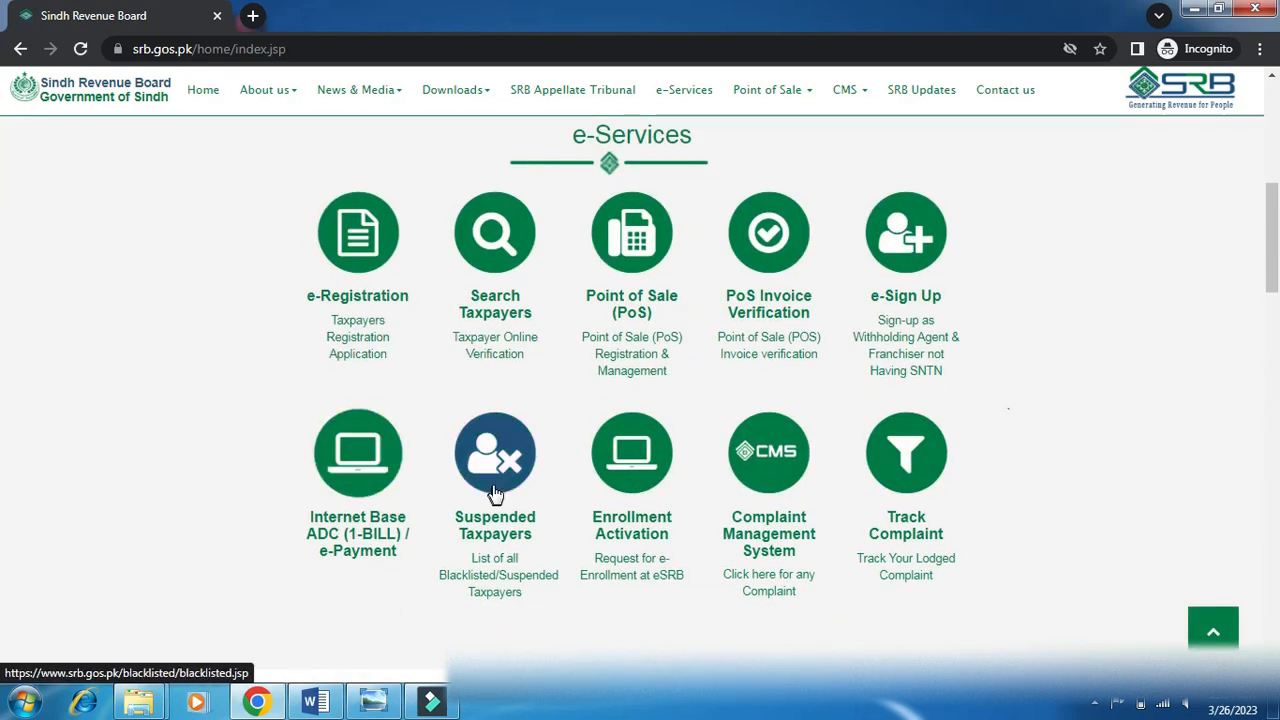
scroll(1145, 350, "up", 5)
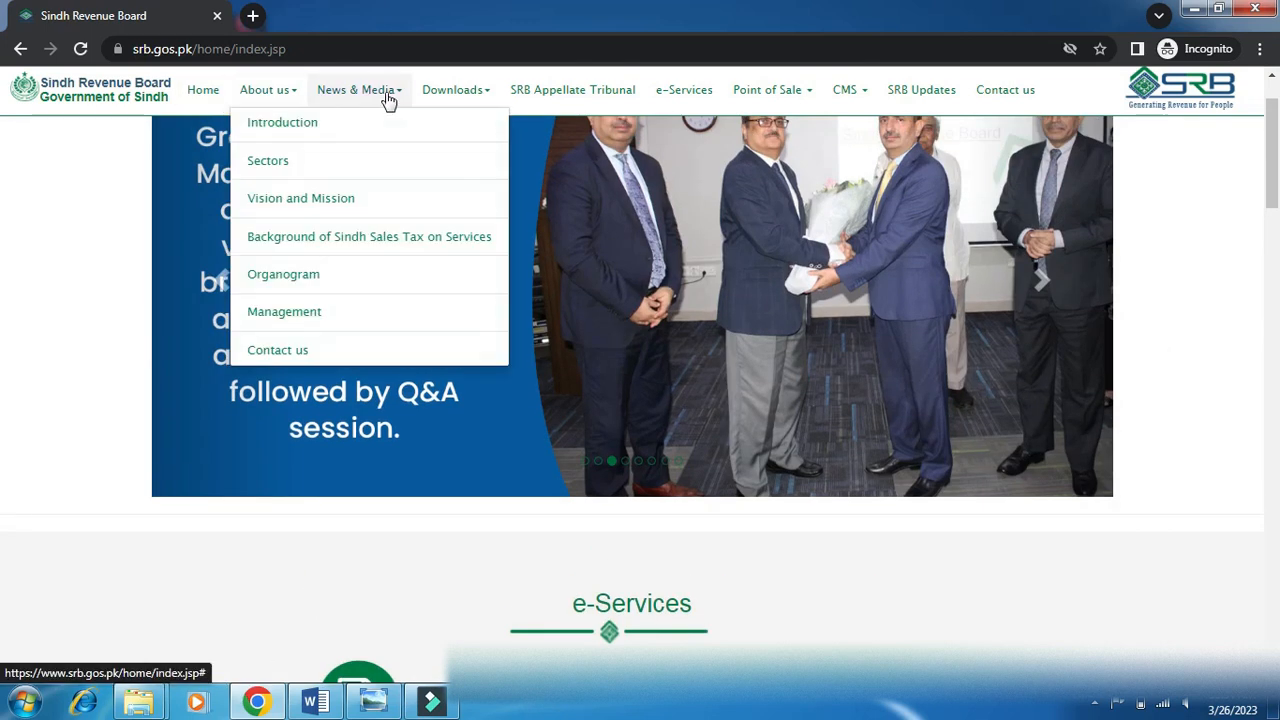
left_click(686, 93)
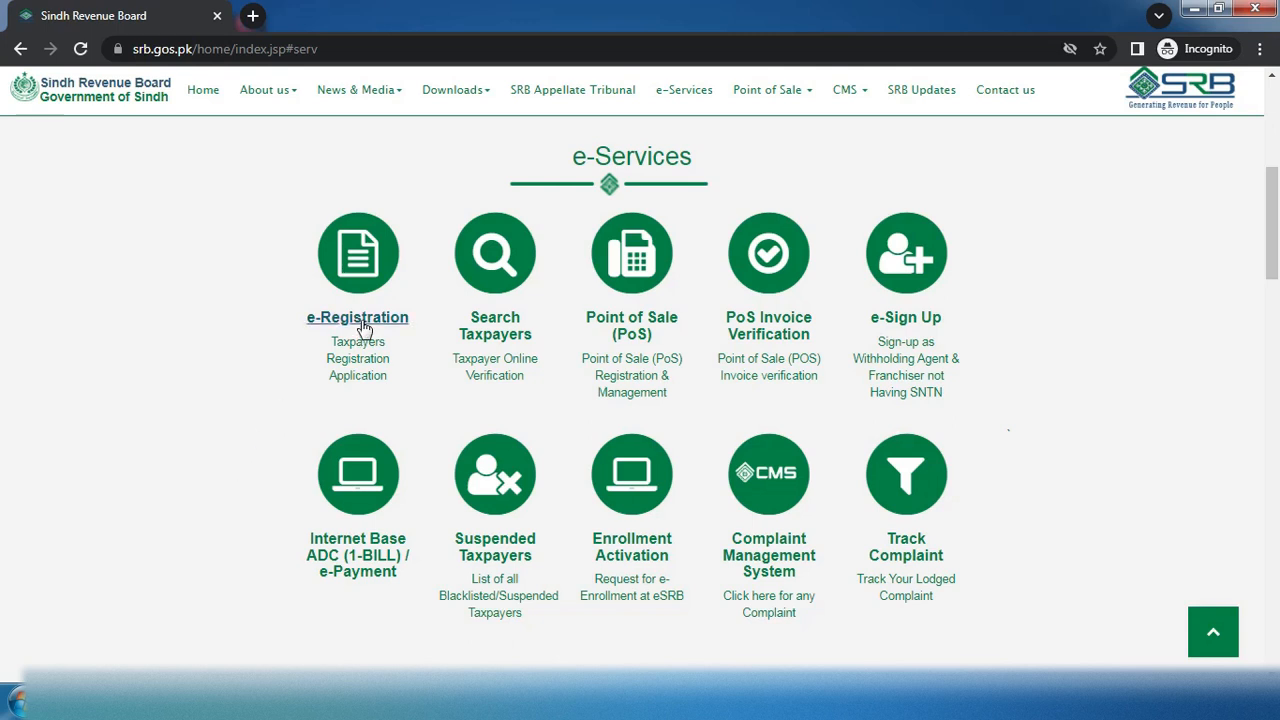
left_click(358, 275)
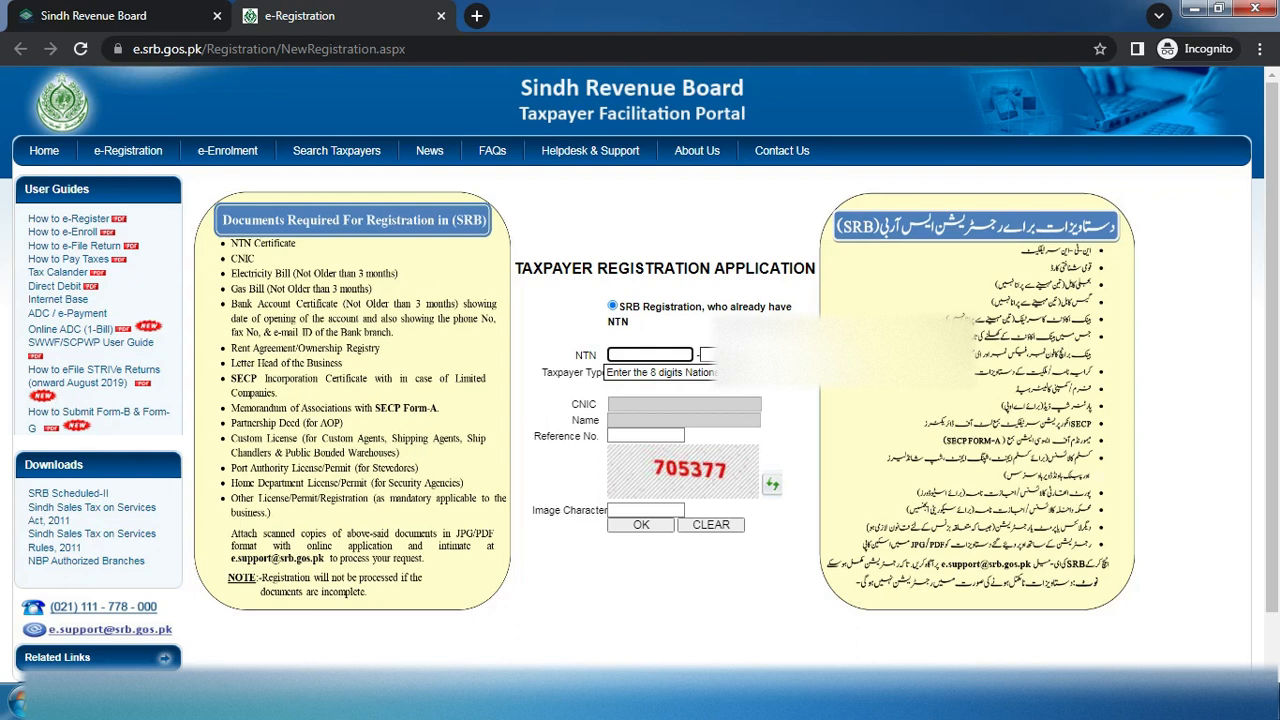
Dismiss the NTN hint and choose New e-Registration Having NTN from the e-Registration menu.
left_click(672, 622)
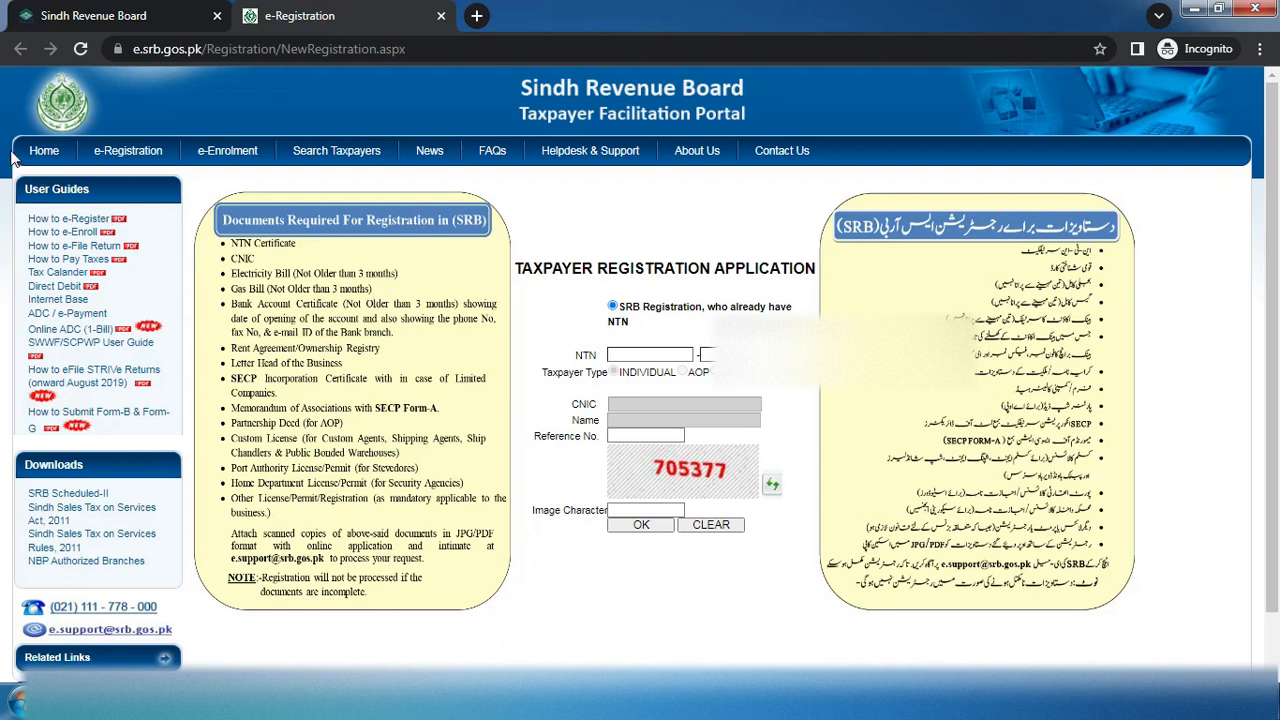
mouse_move(134, 156)
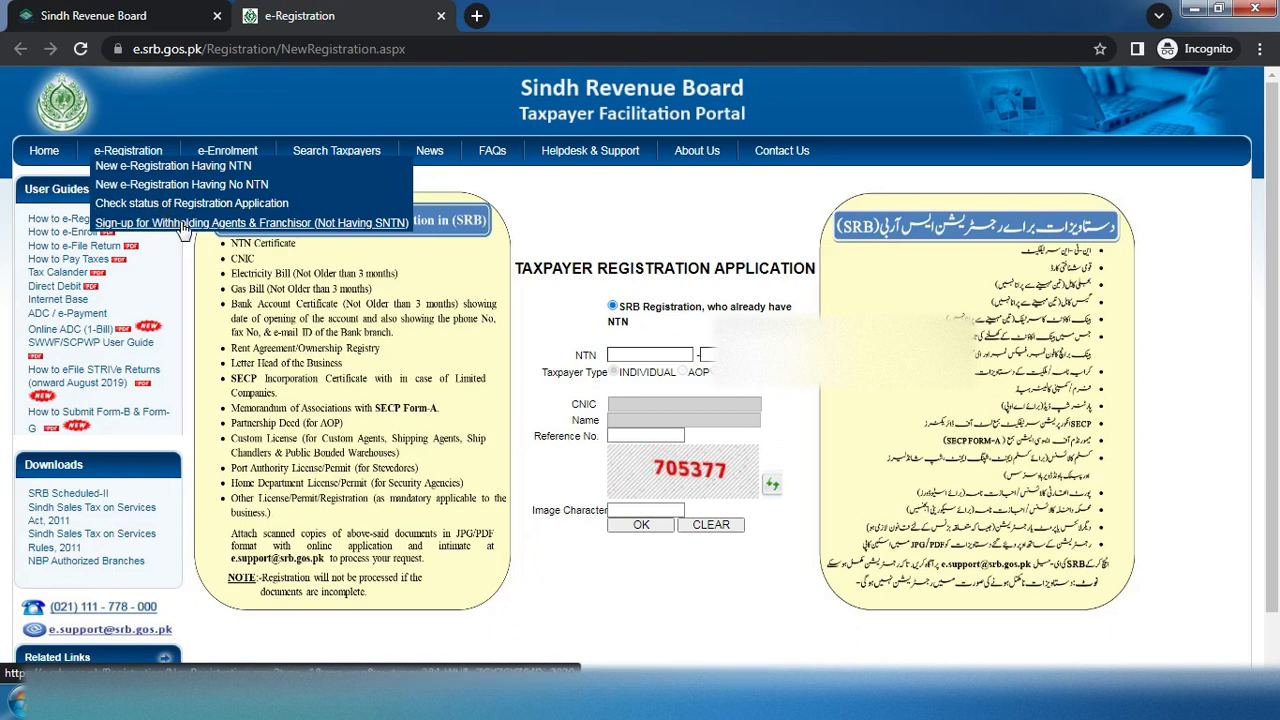
left_click(104, 172)
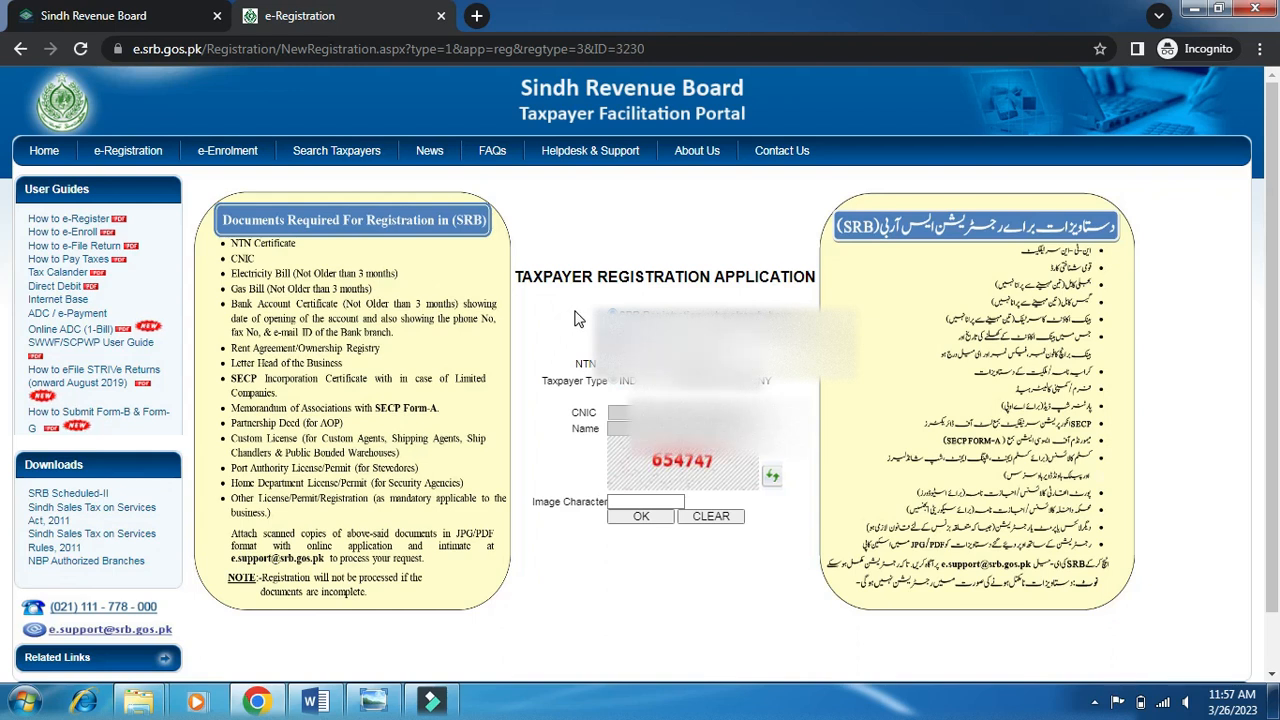
Fetch the CNIC and name for the NTN, then enter the captcha characters to open the form.
left_click(641, 516)
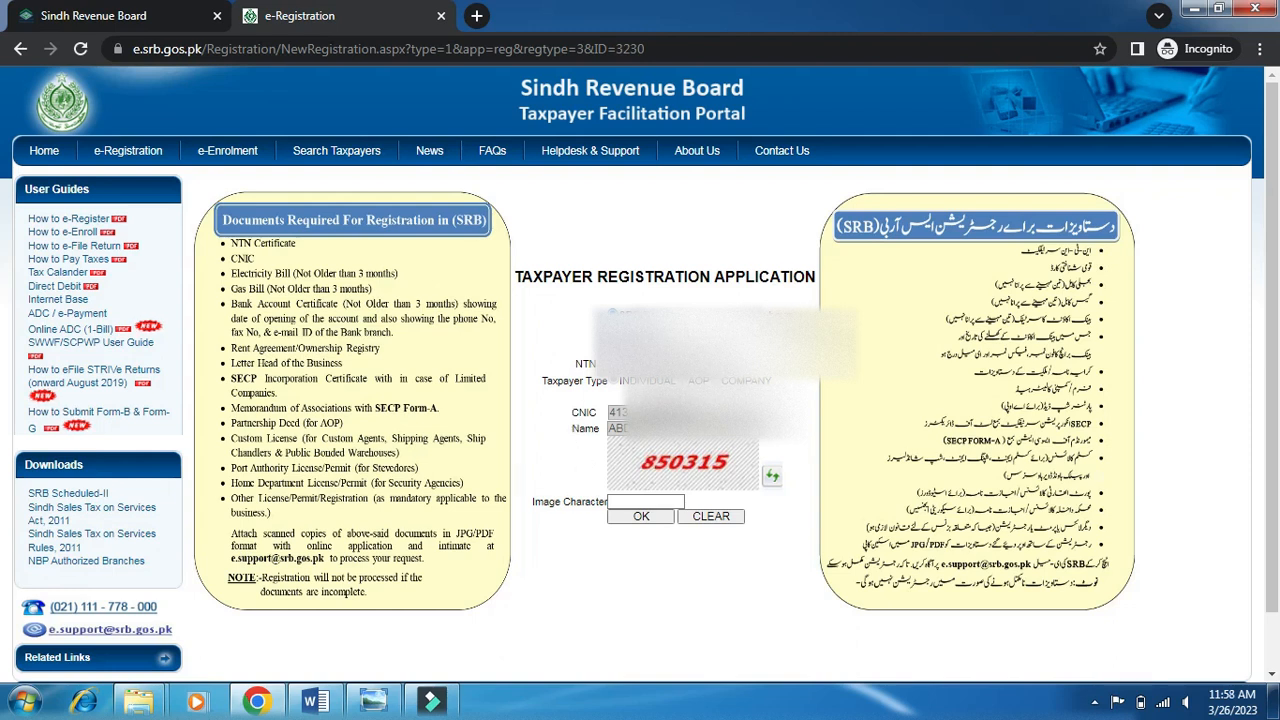
left_click(652, 499)
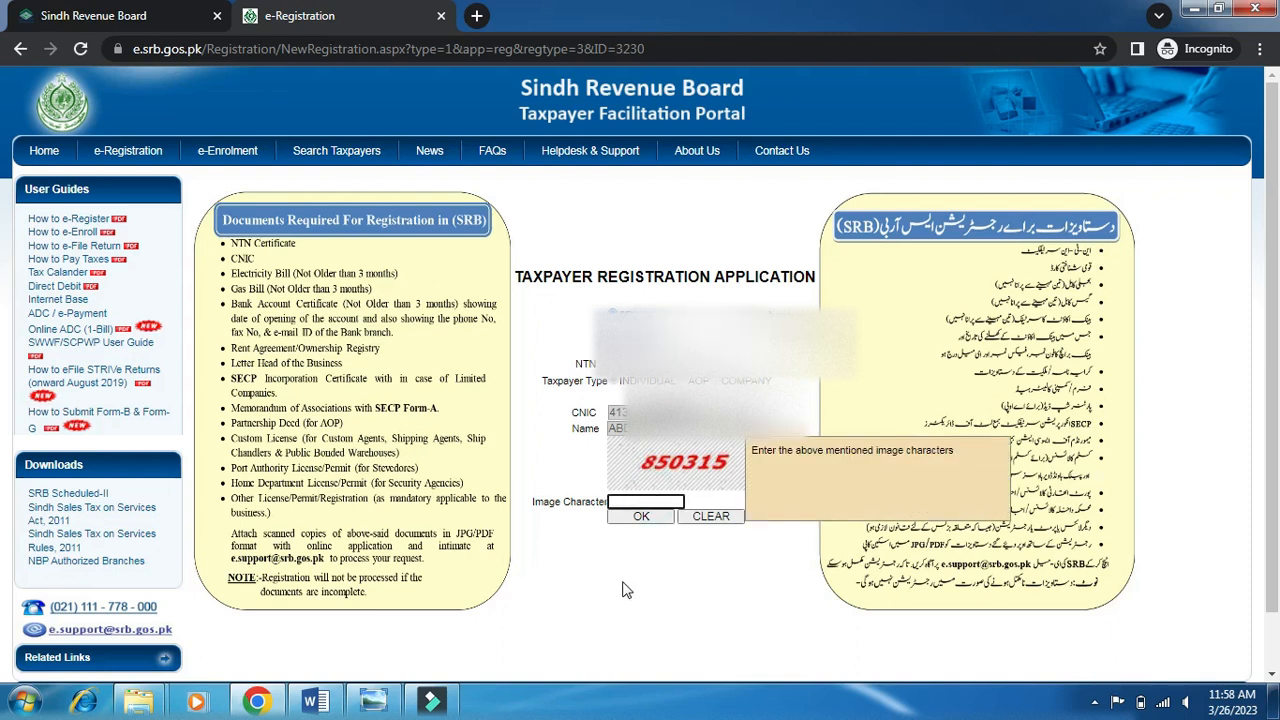
type("850315")
left_click(656, 520)
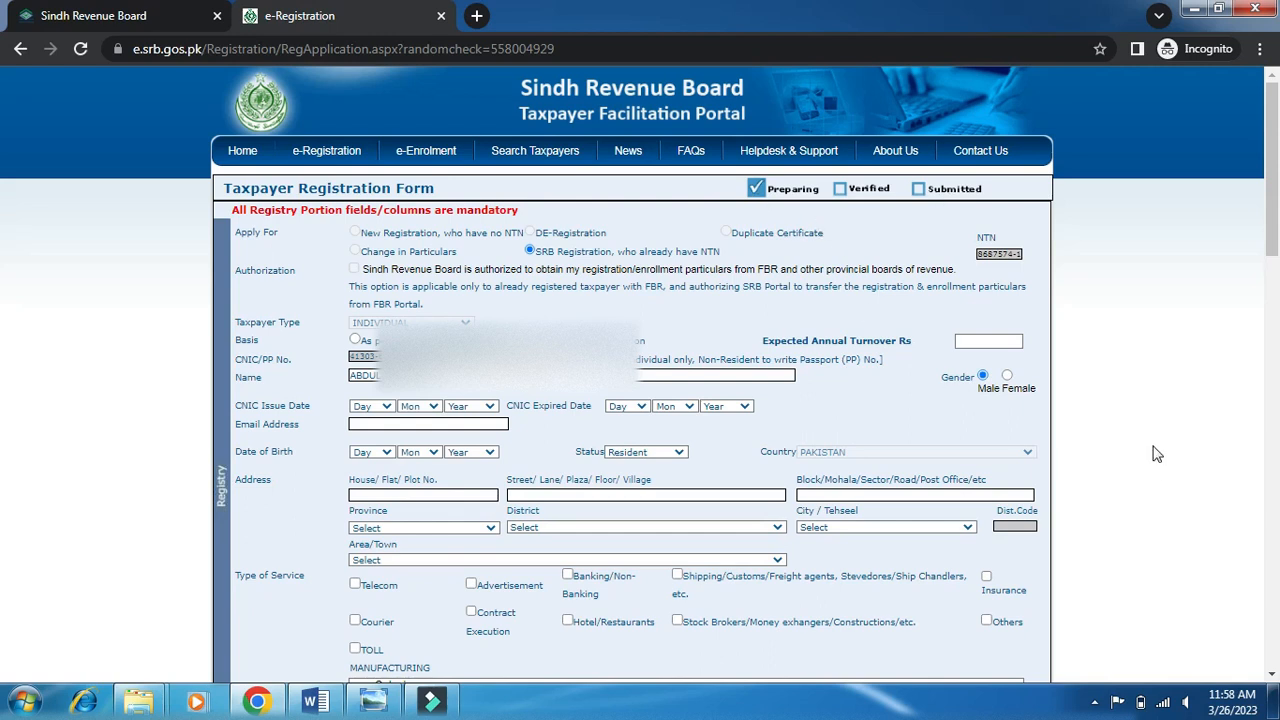
Fill in the CNIC issue date with day 03 and the chosen month and year.
scroll(1157, 454, "down", 3)
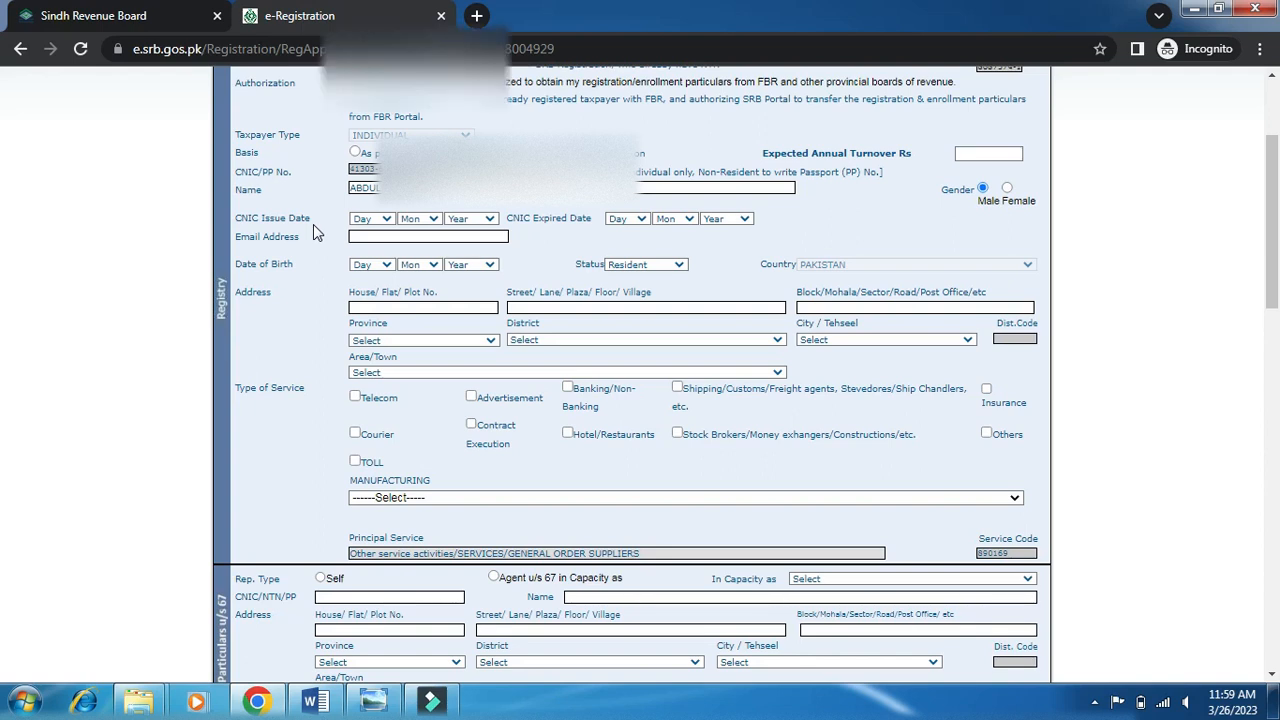
scroll(313, 224, "down", 1)
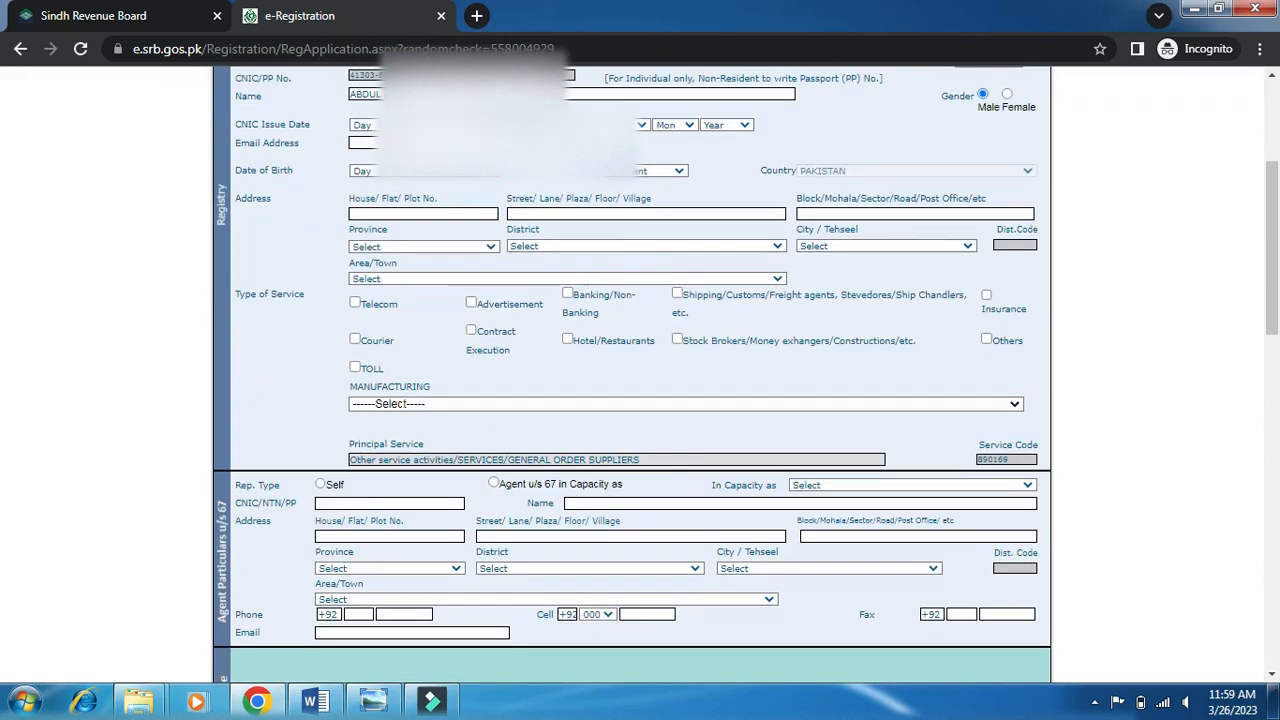
left_click(362, 125)
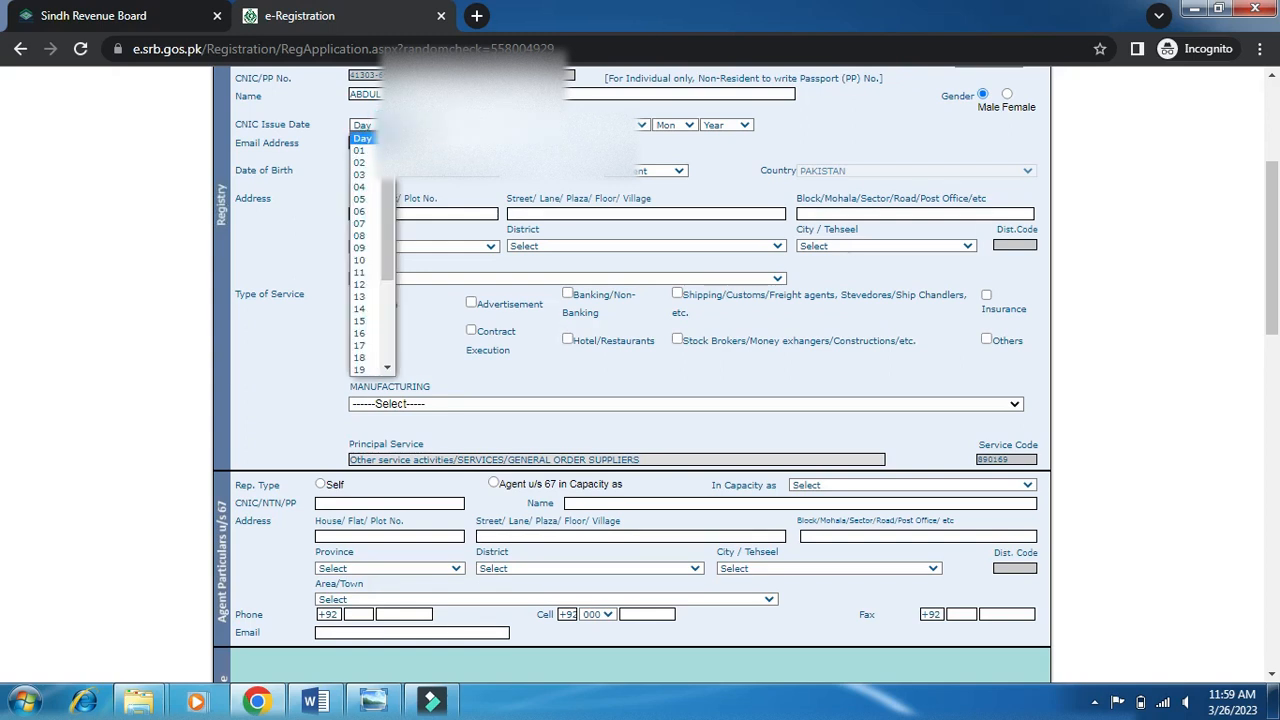
left_click(366, 175)
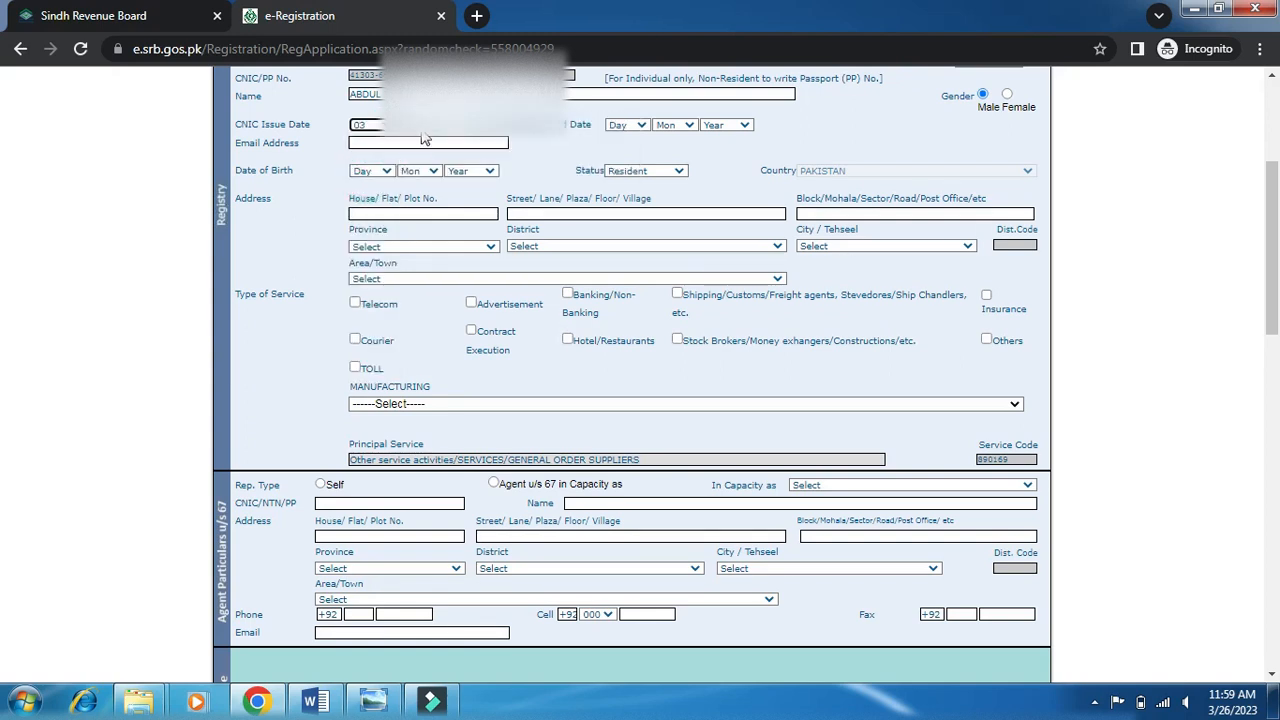
left_click(418, 125)
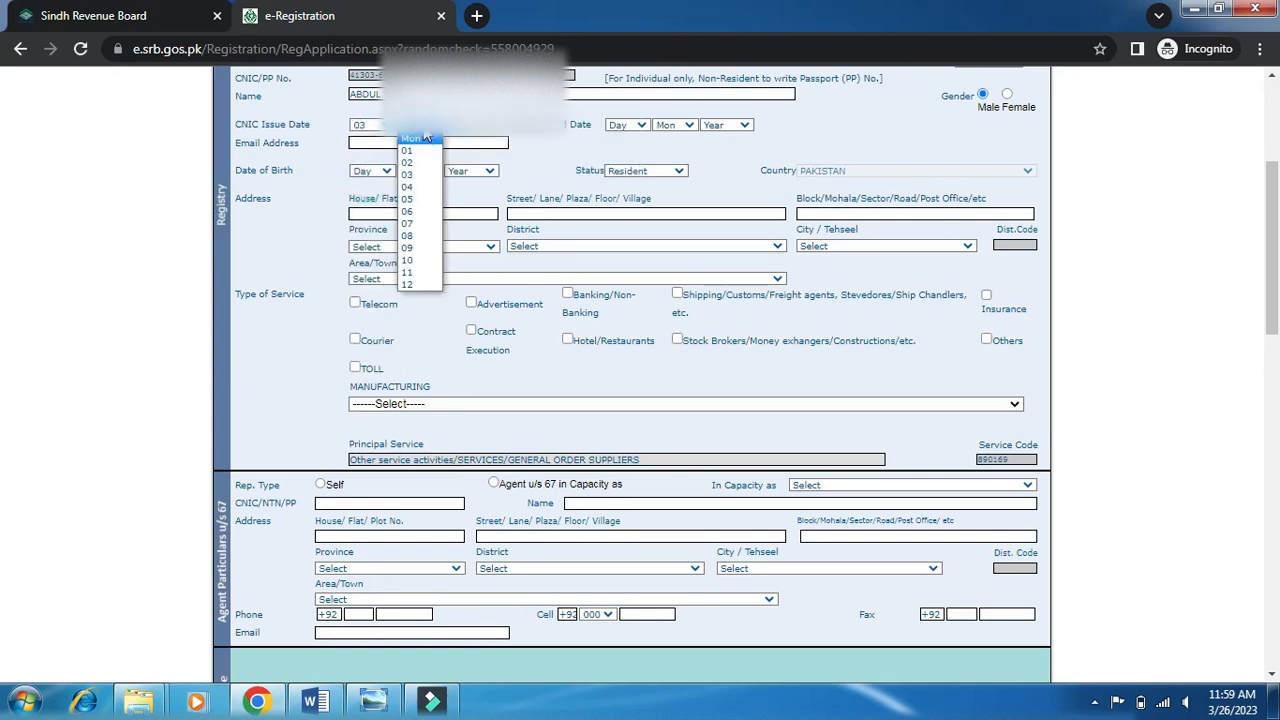
left_click(407, 213)
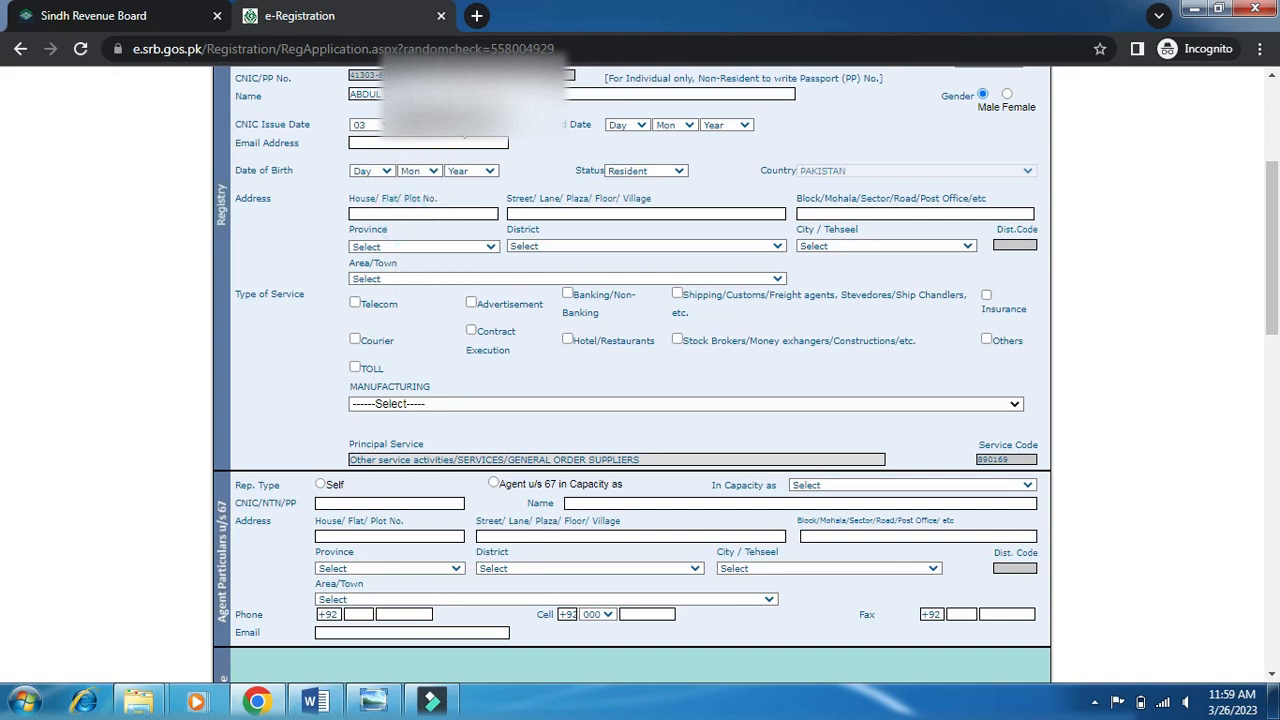
left_click(470, 124)
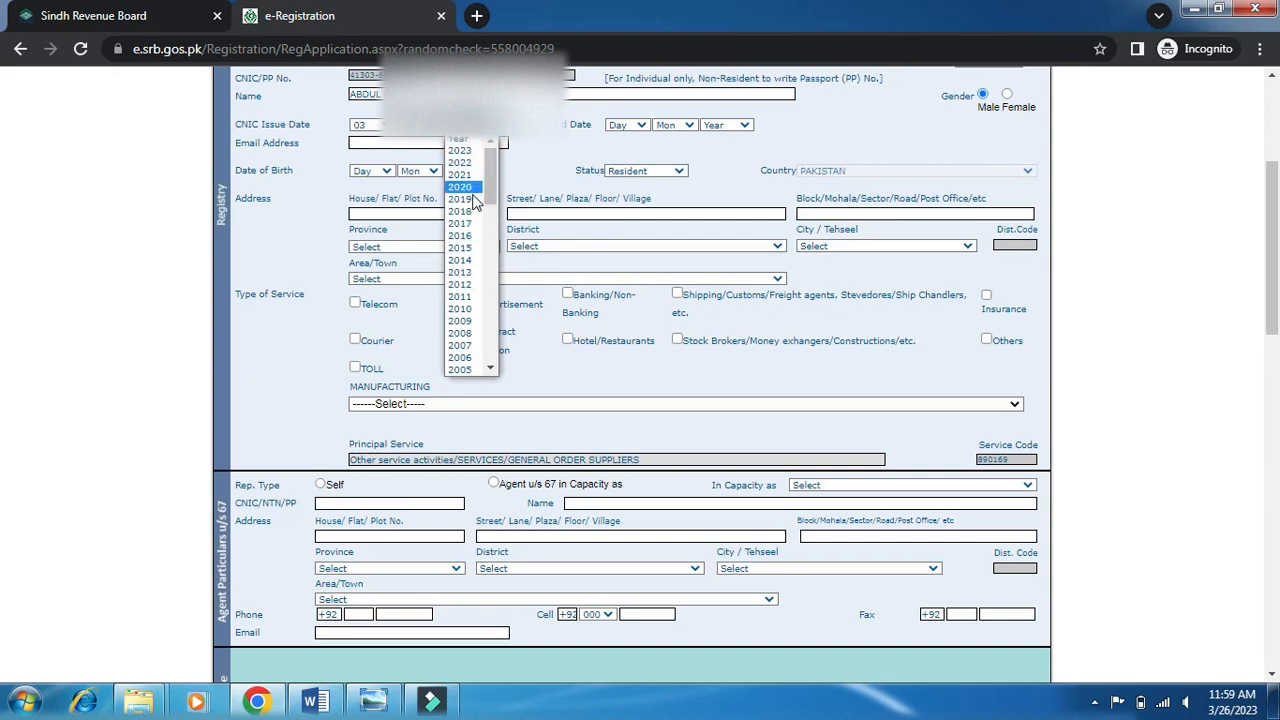
left_click(474, 238)
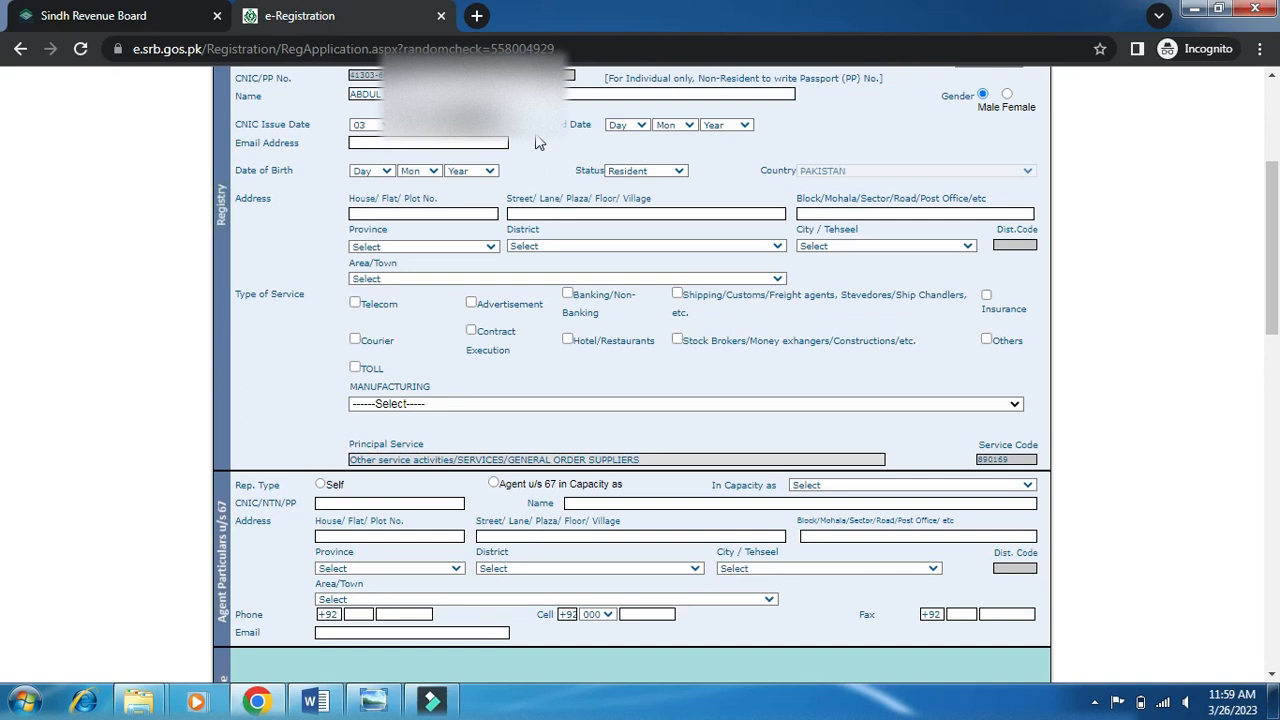
Set the CNIC expiry date to 03/07/2026.
left_click(622, 126)
left_click(620, 174)
left_click(667, 128)
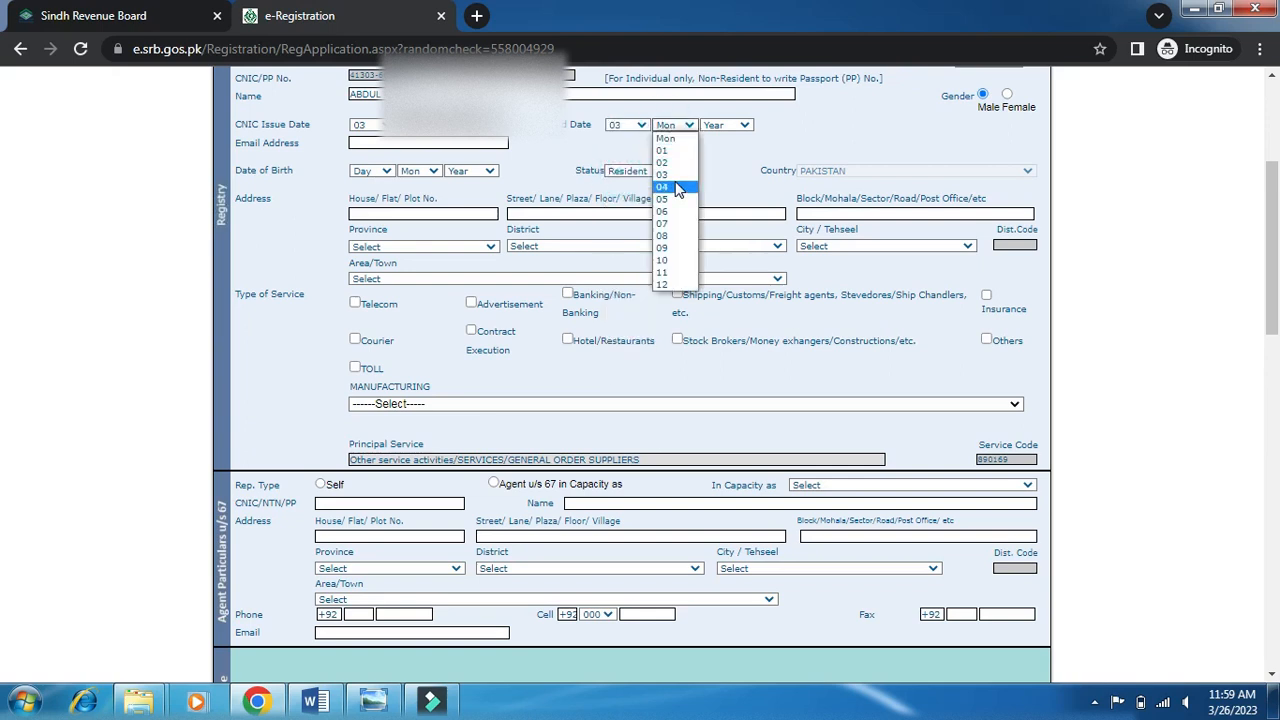
left_click(675, 223)
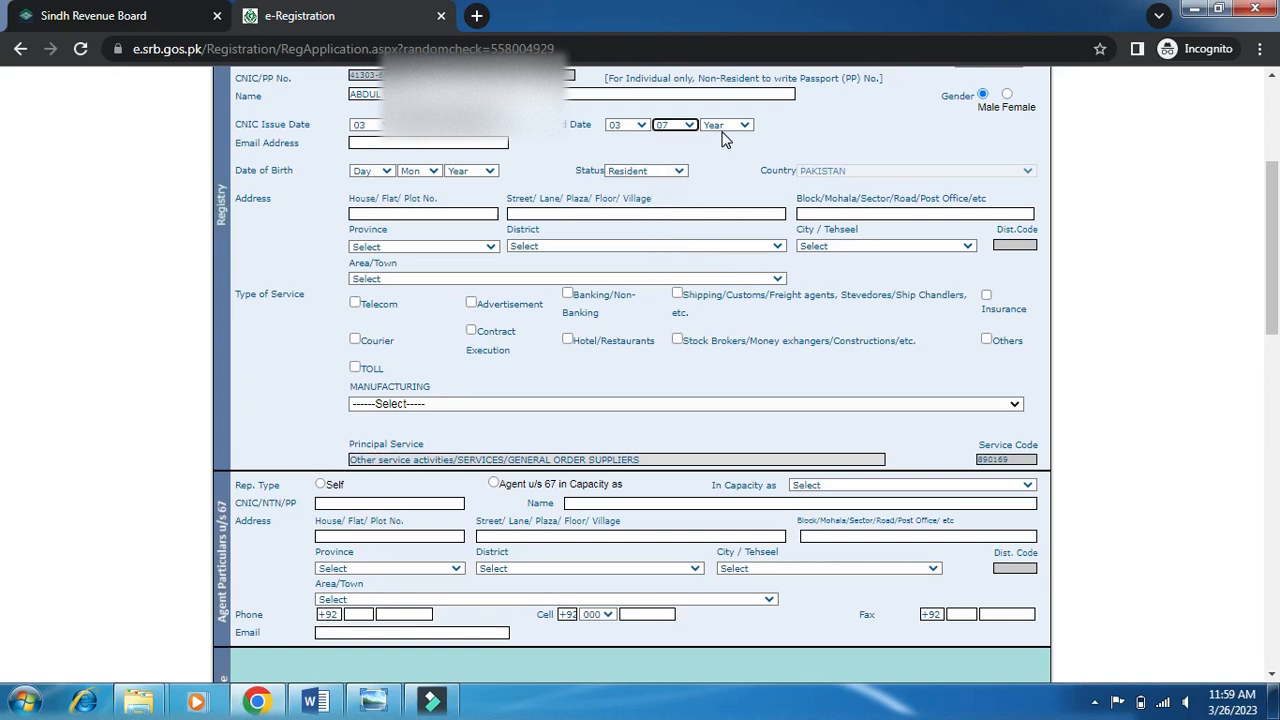
left_click(725, 132)
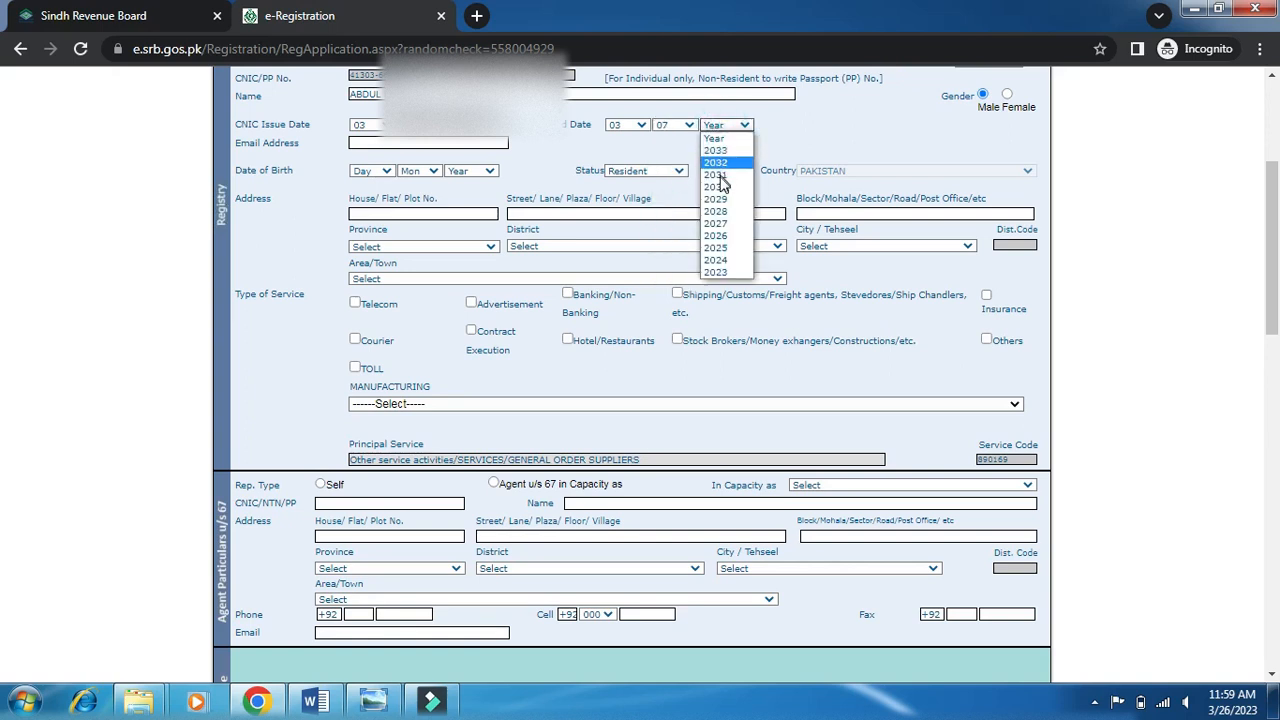
left_click(724, 235)
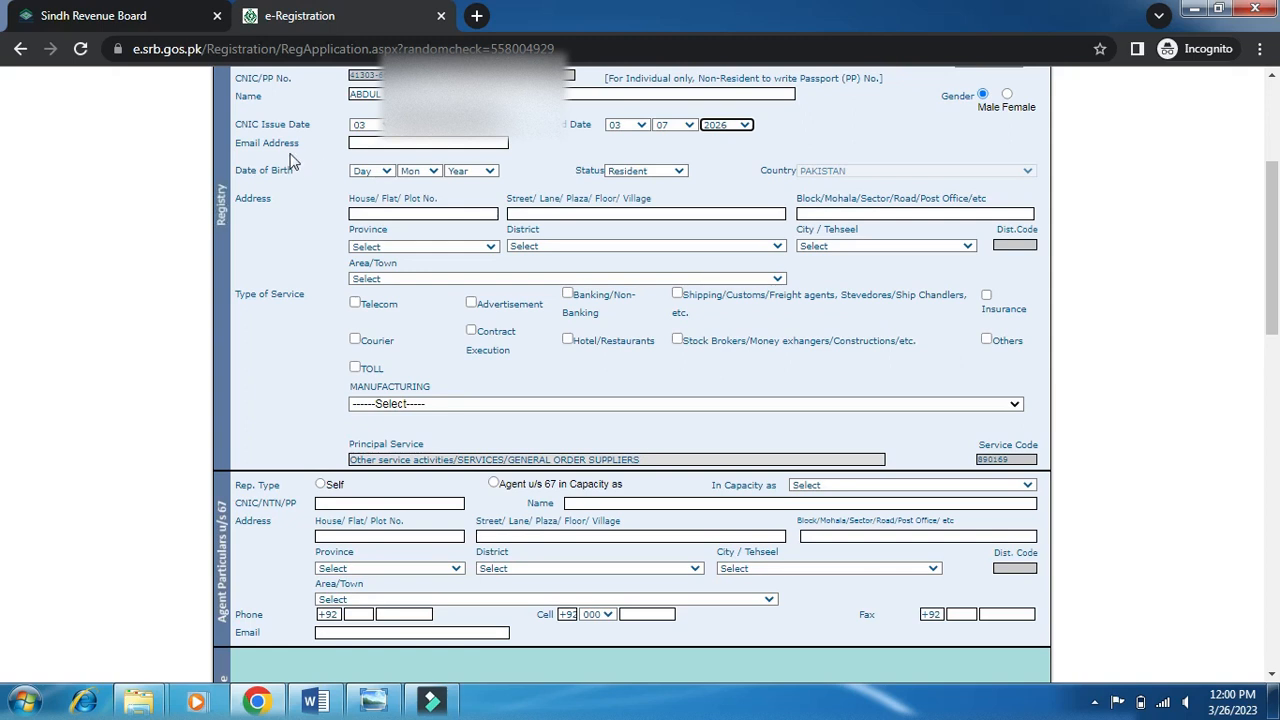
left_click(420, 143)
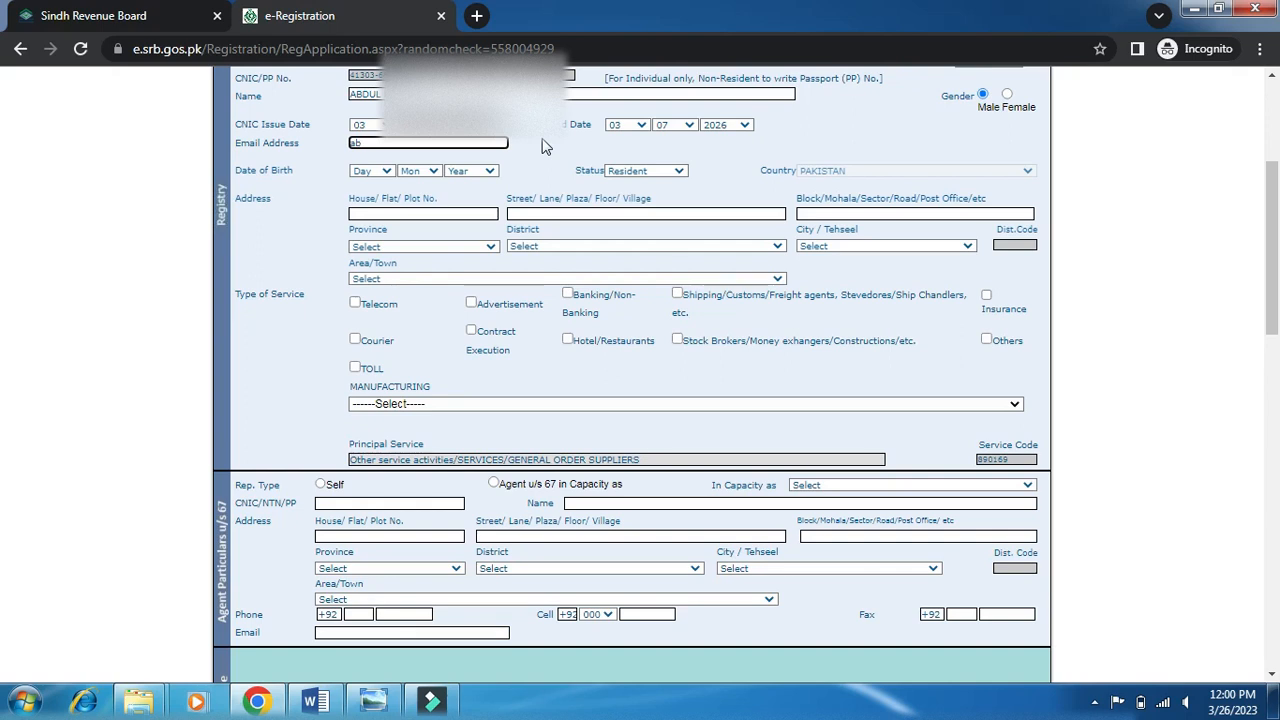
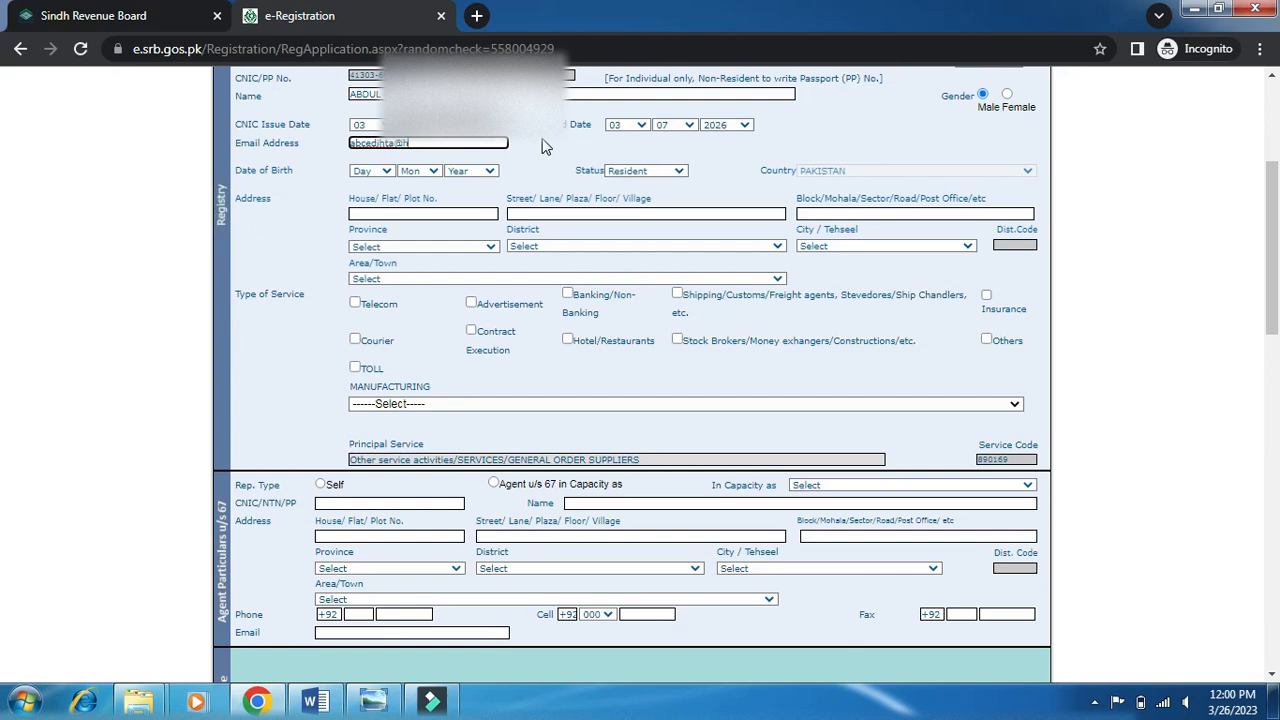
left_click(370, 171)
left_click(363, 329)
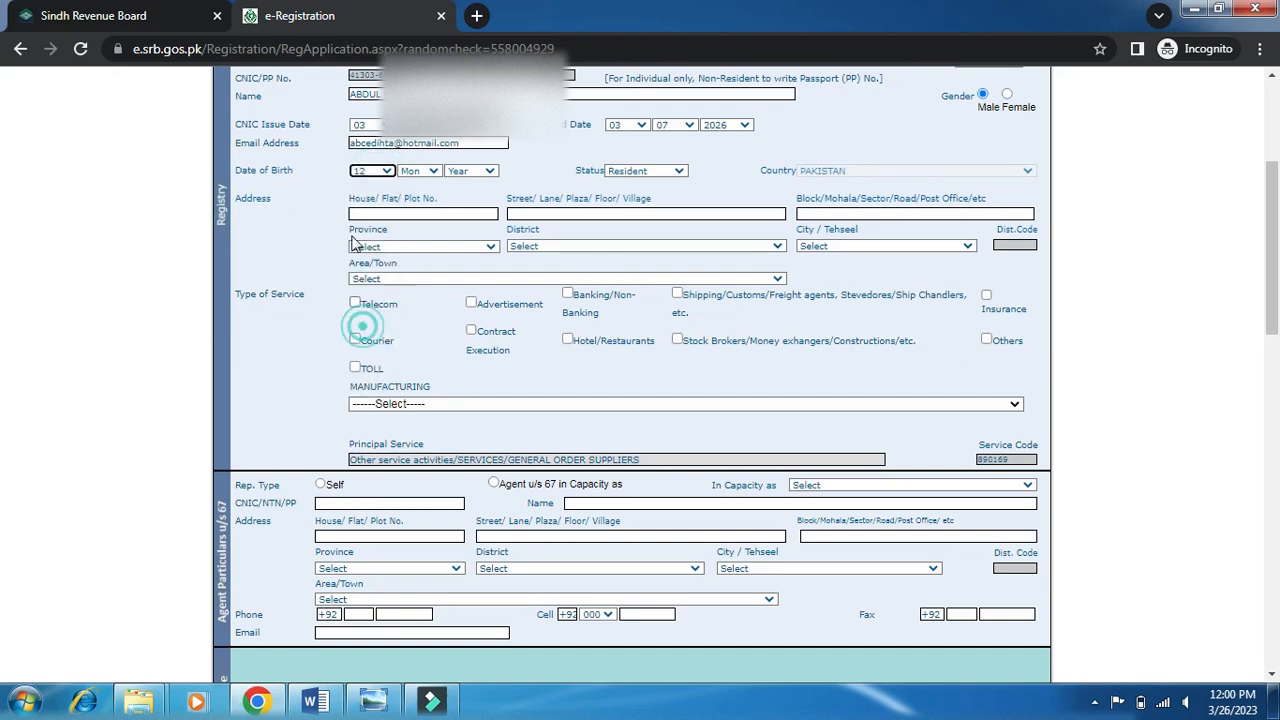
left_click(422, 176)
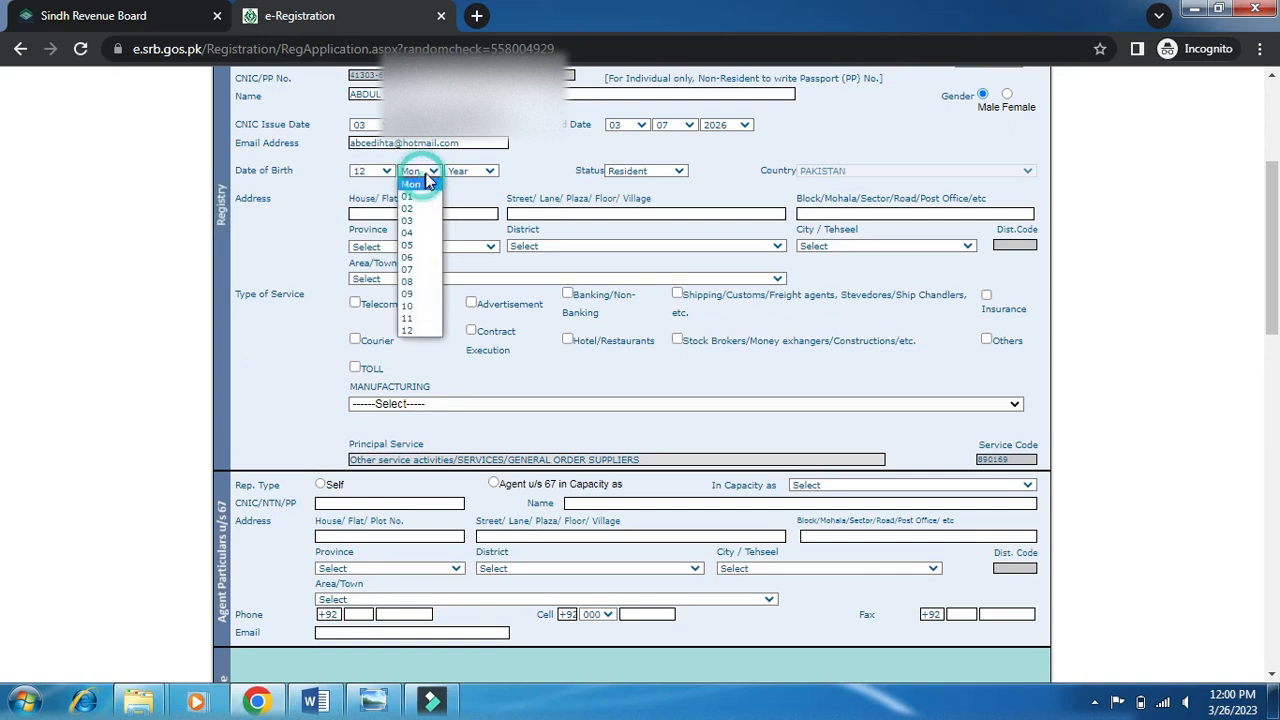
left_click(412, 307)
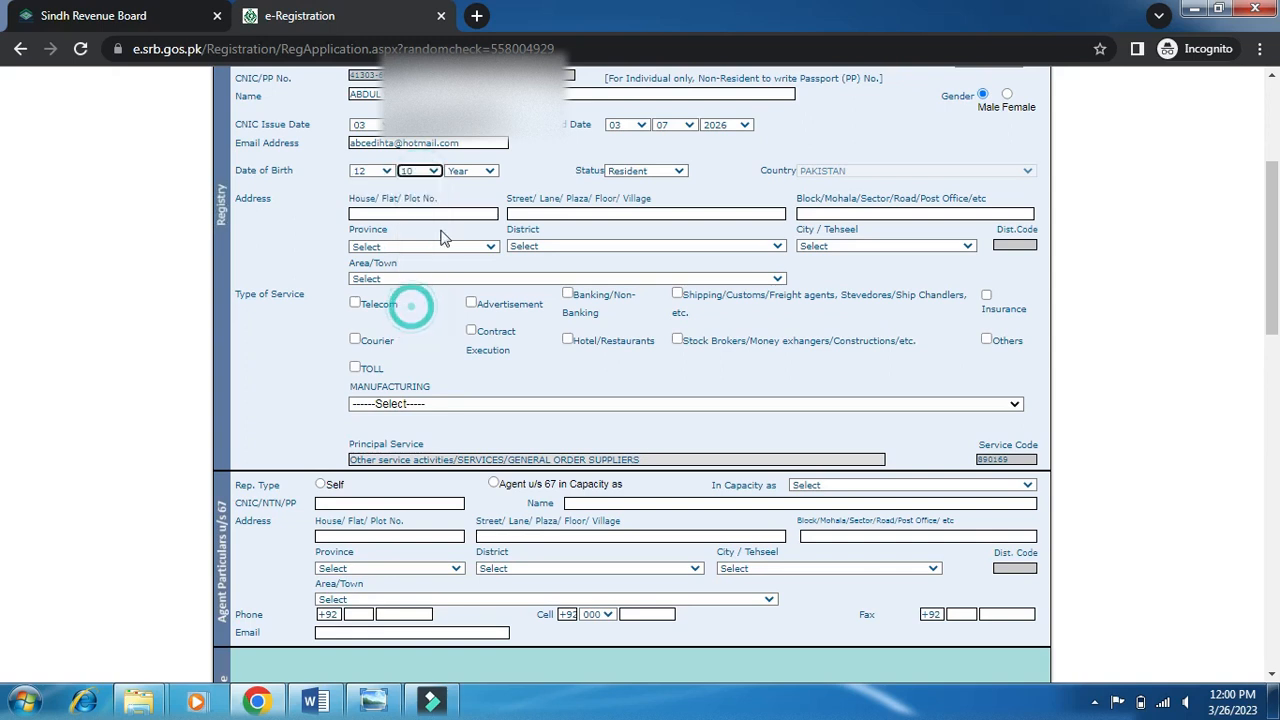
left_click(480, 176)
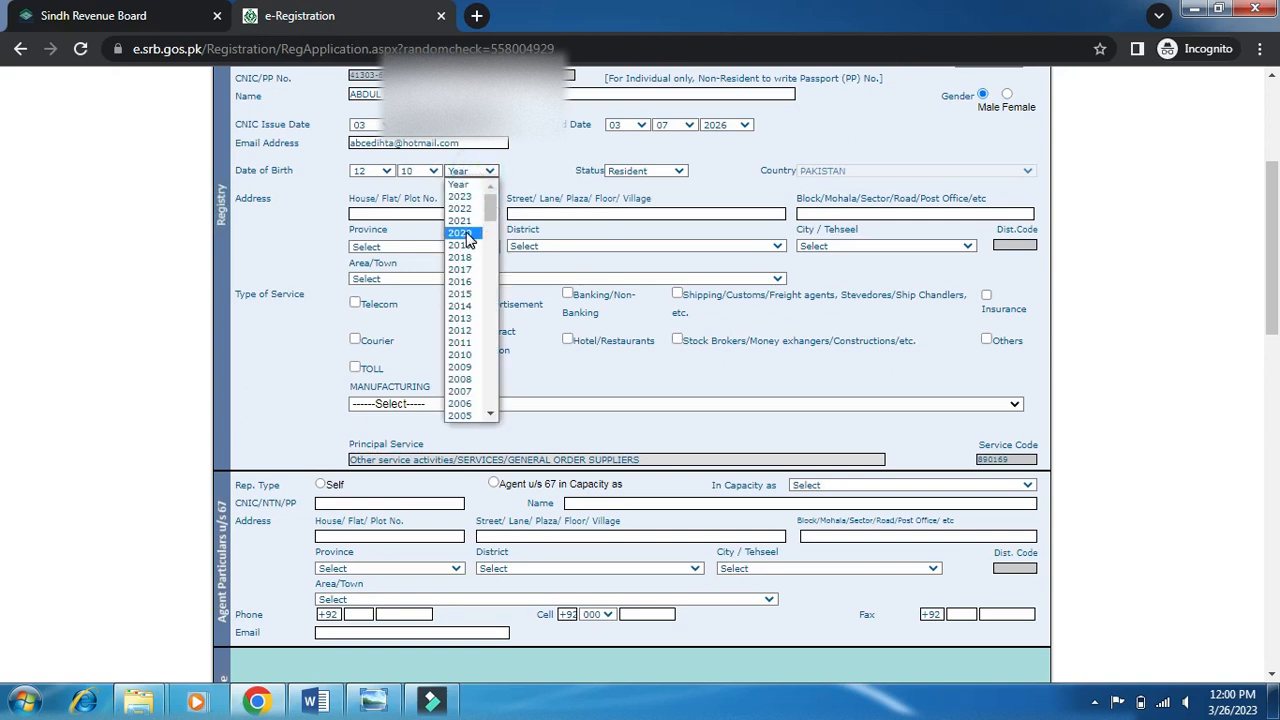
scroll(467, 238, "down", 4)
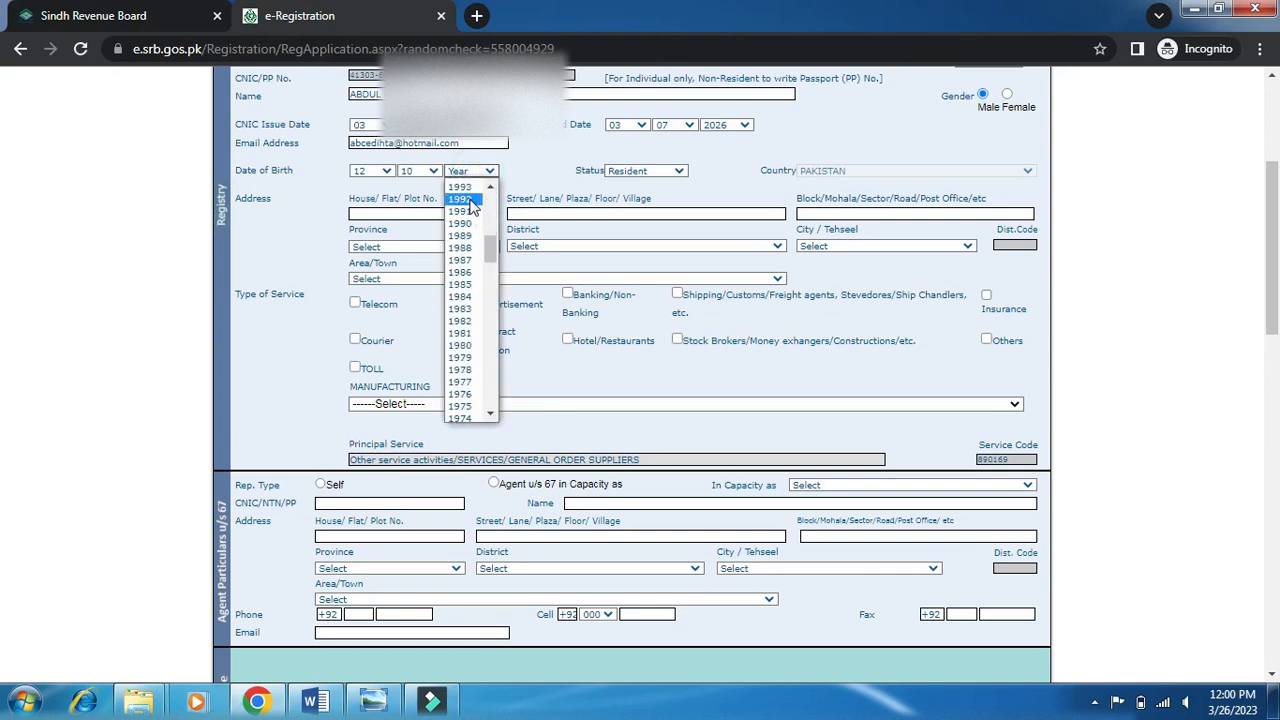
left_click(463, 199)
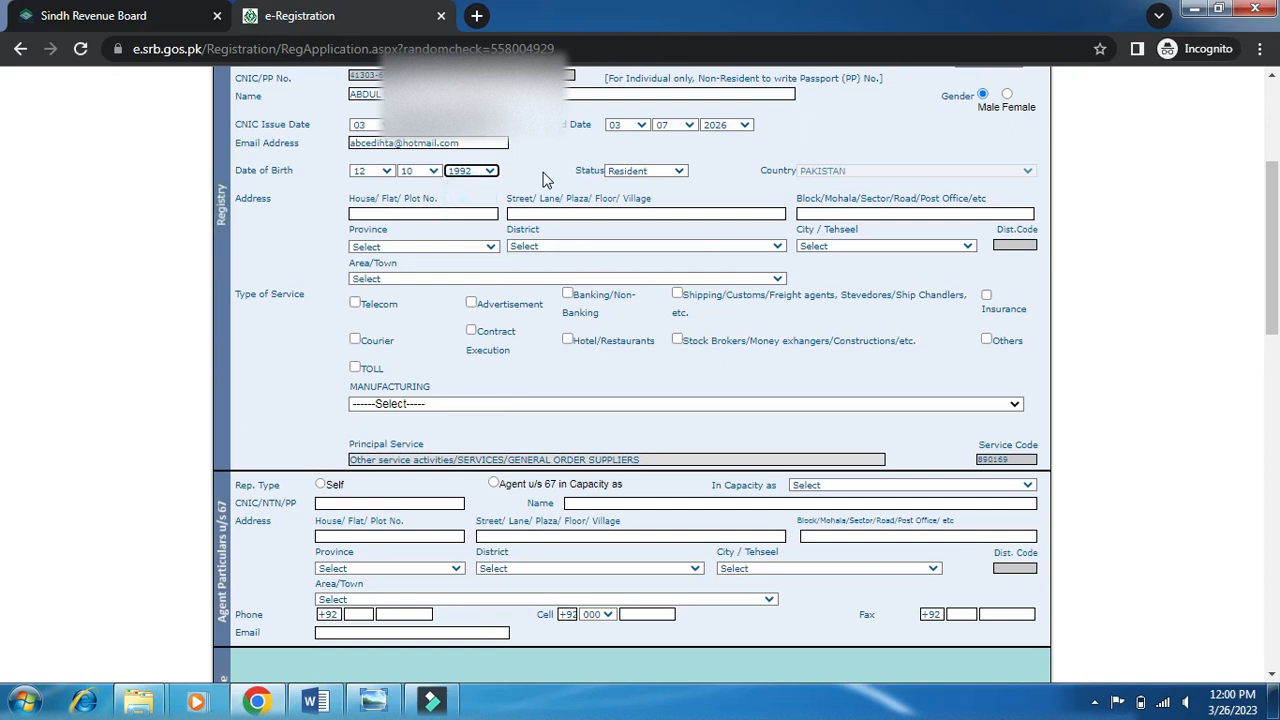
left_click(676, 172)
left_click(671, 170)
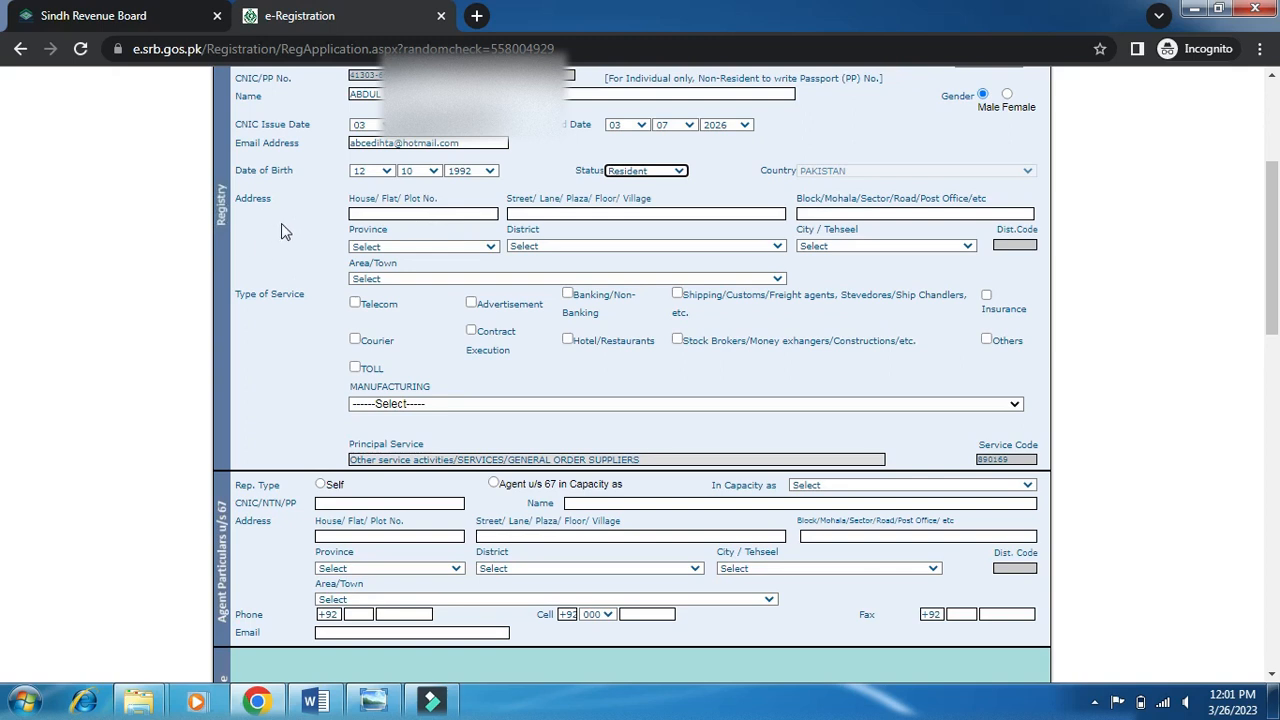
Fill in the registry address's house number and street lines, correcting typos along the way.
key("Tab")
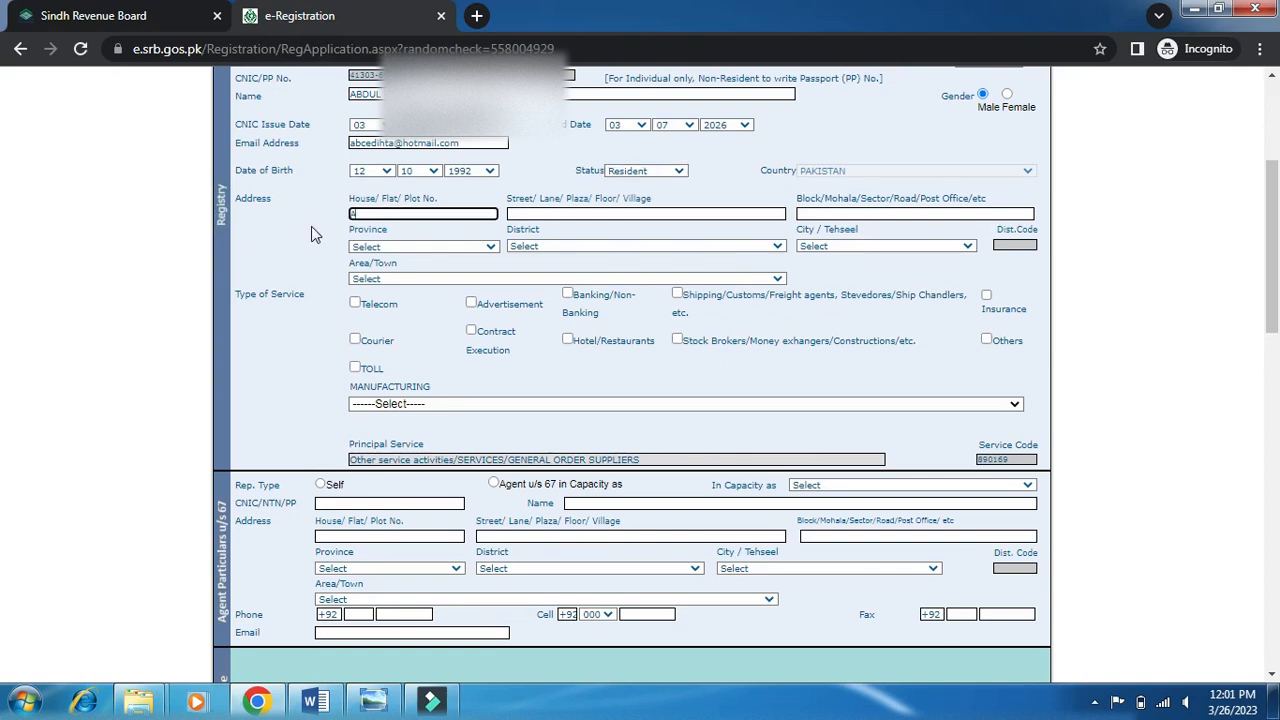
key("BackSpace")
key("BackSpace")
key("Tab")
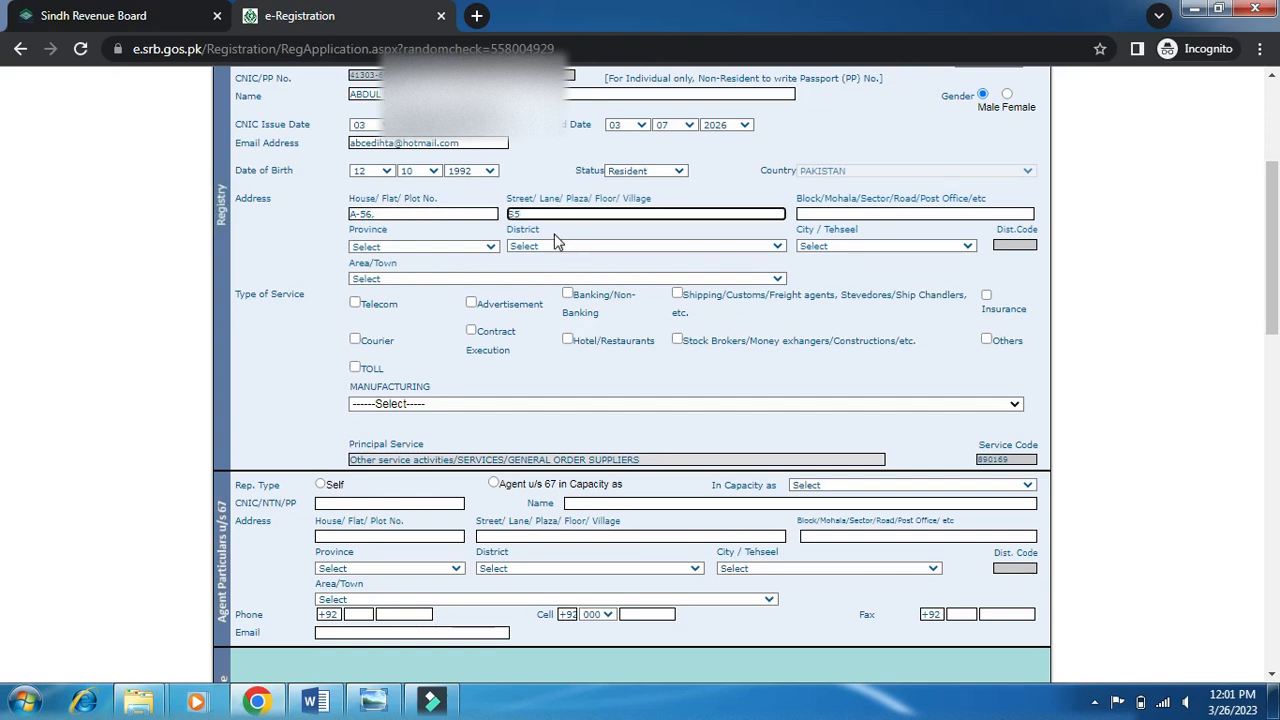
key("BackSpace")
key("BackSpace")
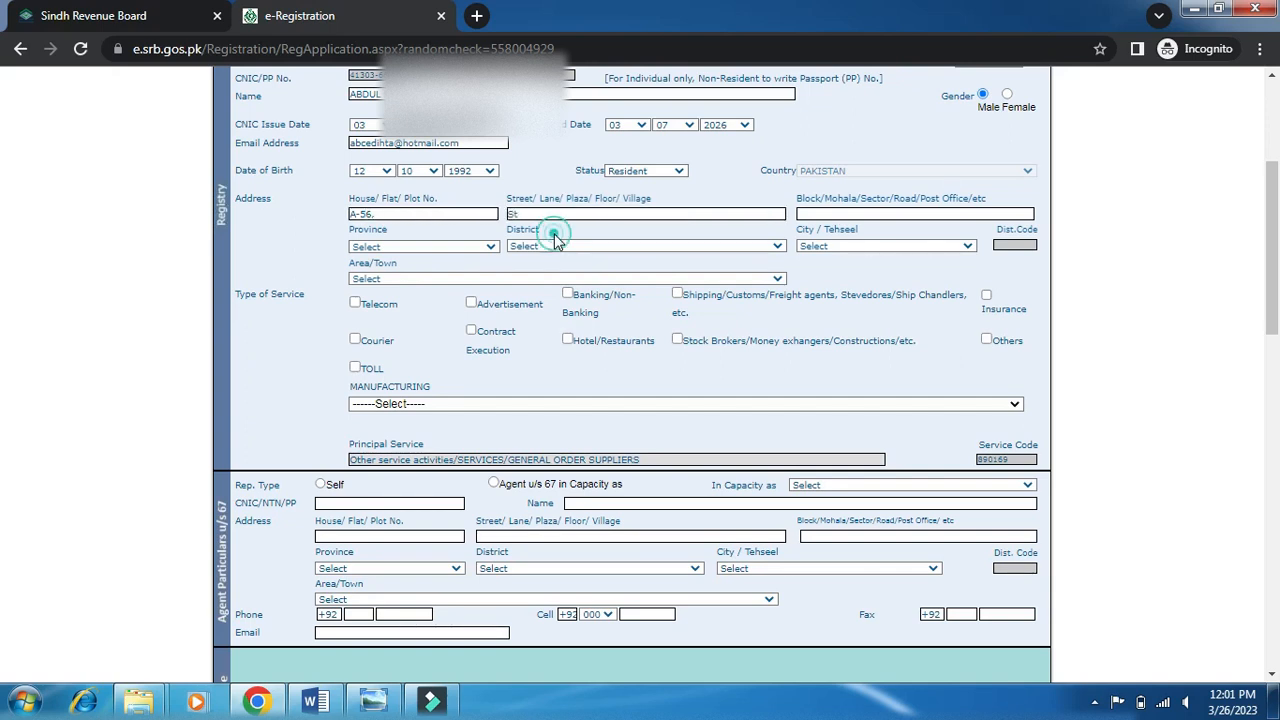
left_click(548, 213)
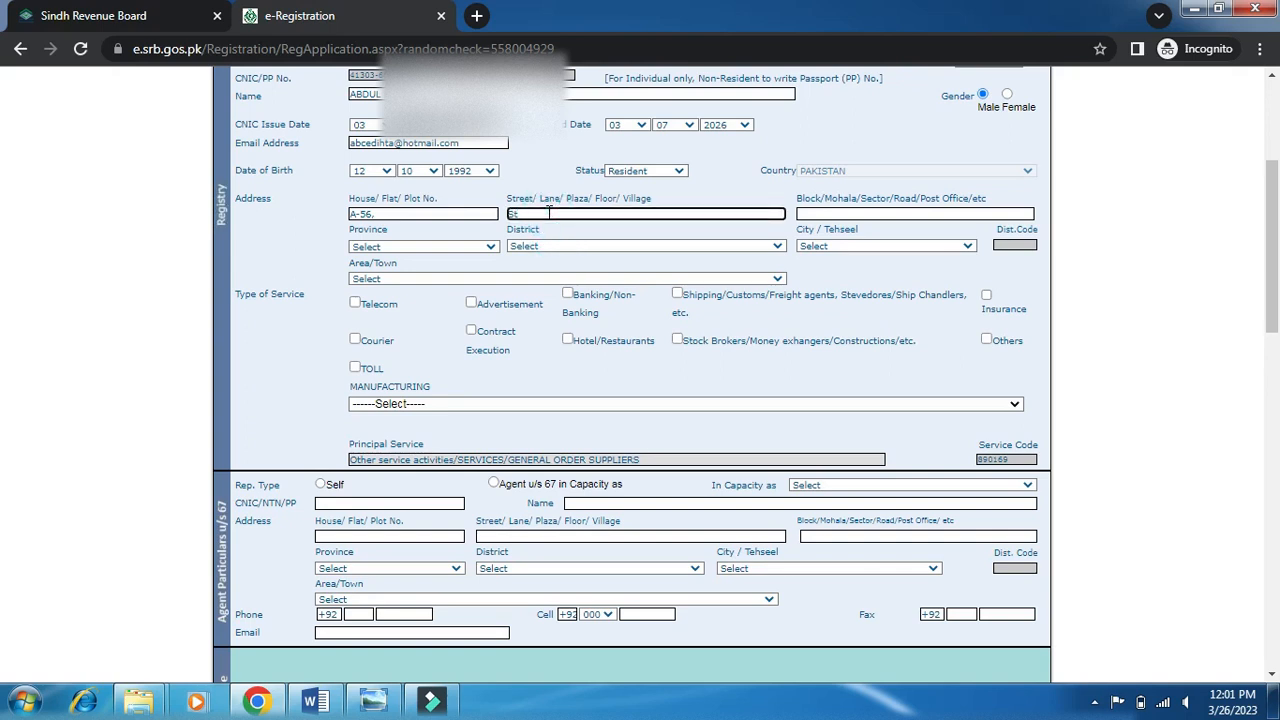
Add the block to the address and set the Province to SINDH.
left_click(910, 212)
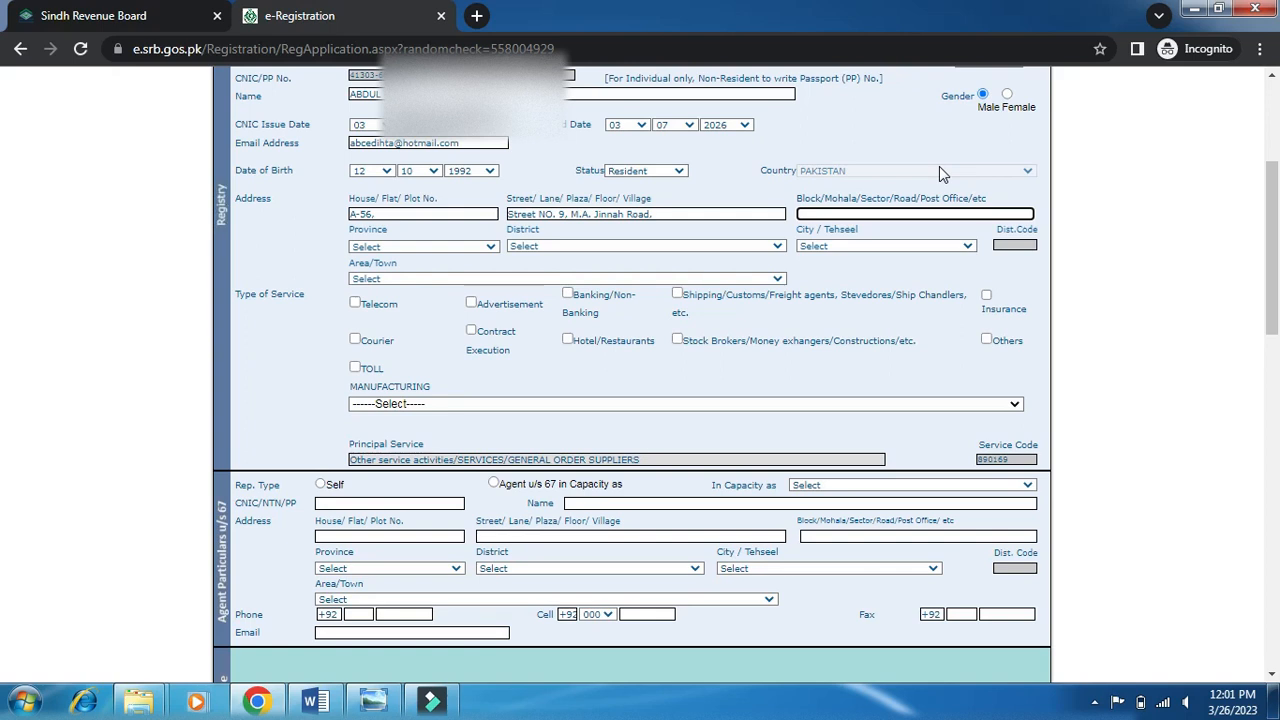
type("Block-76/A")
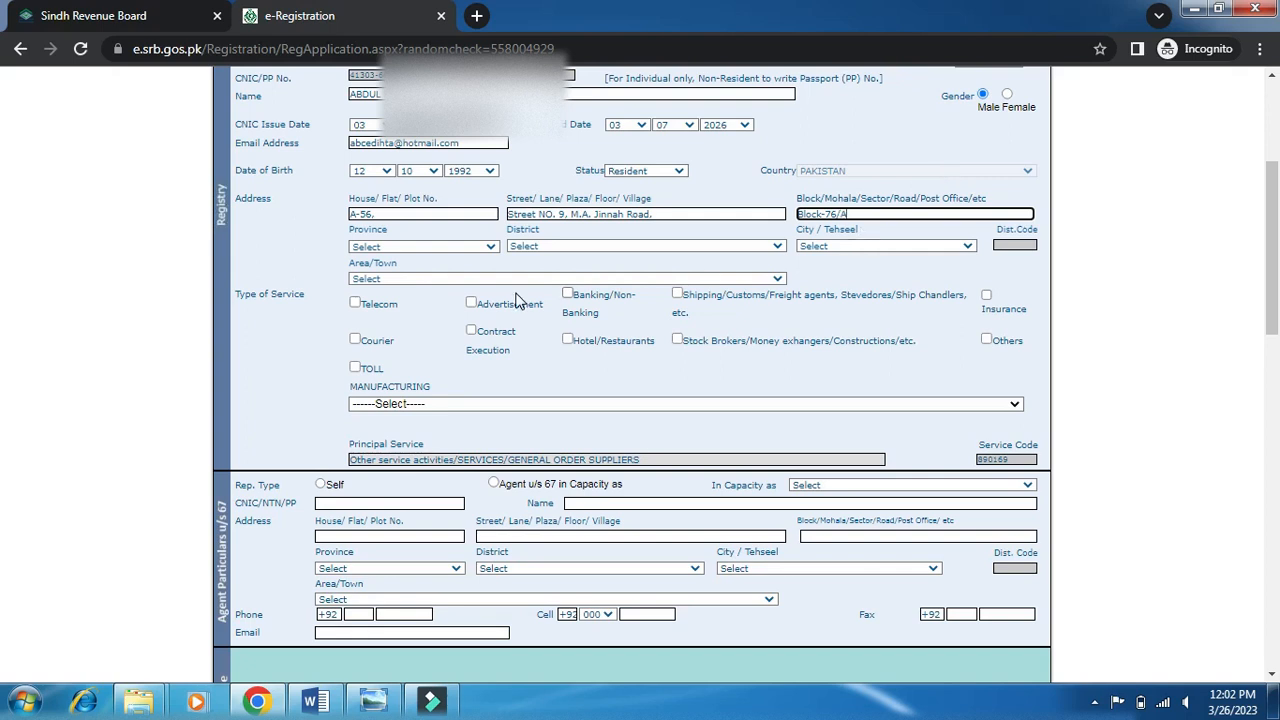
left_click(481, 247)
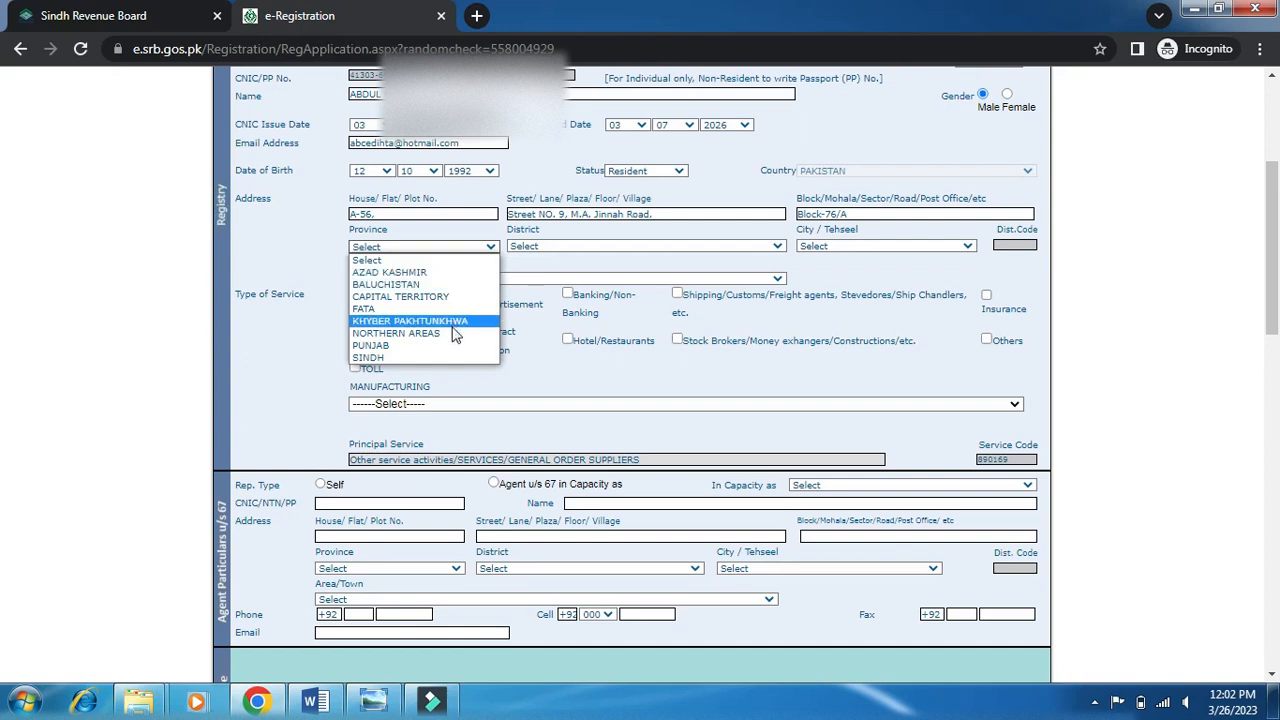
left_click(403, 357)
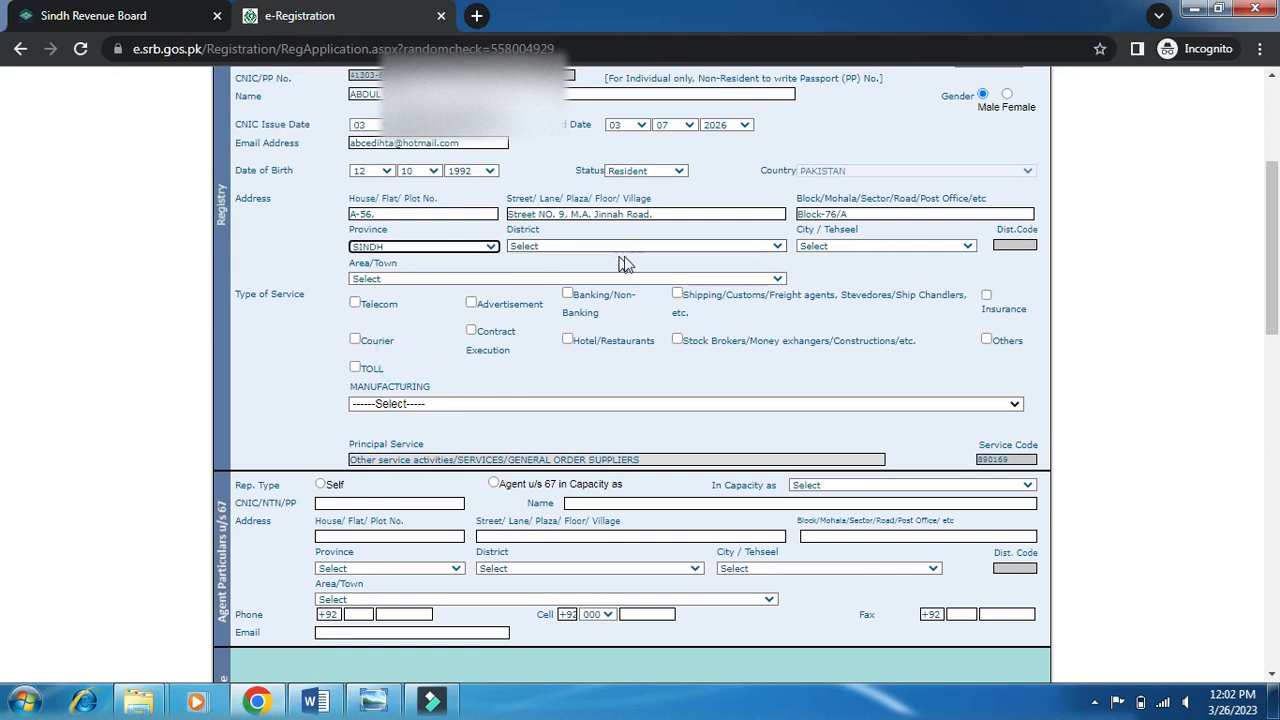
Set District and City/Tehseel to KARACHI and pick the address's Area/Town.
left_click(658, 246)
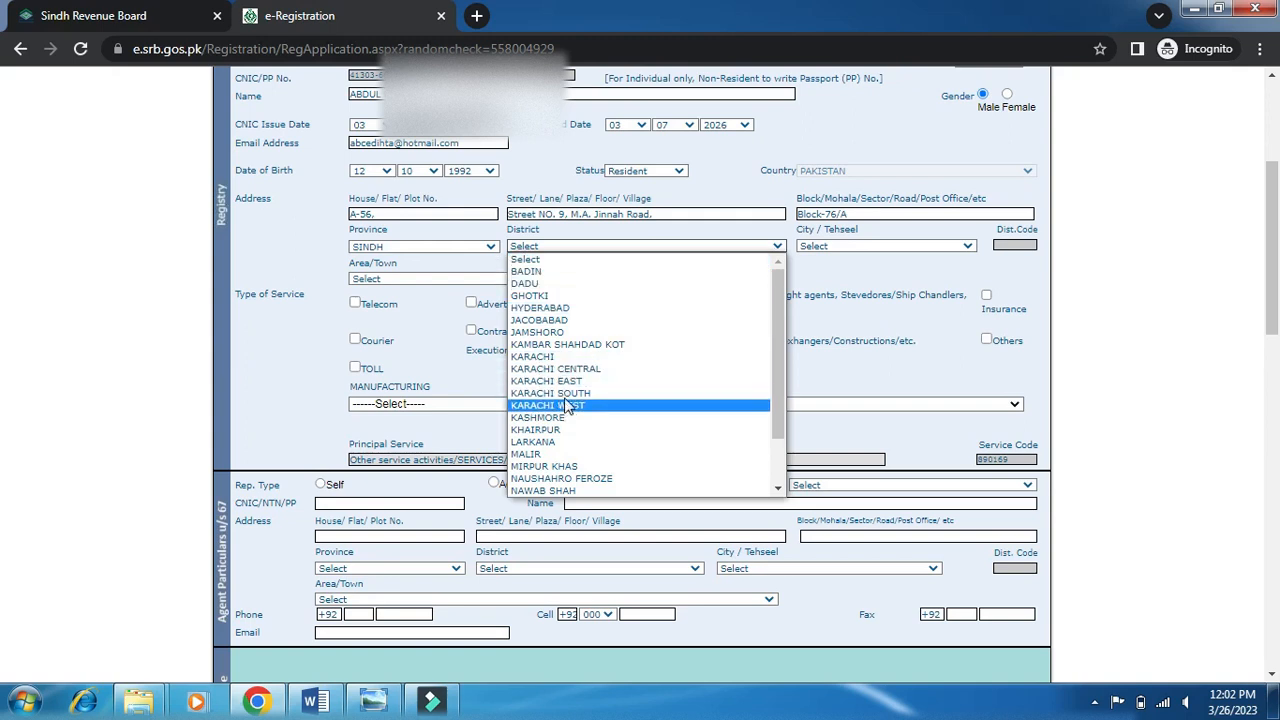
left_click(560, 357)
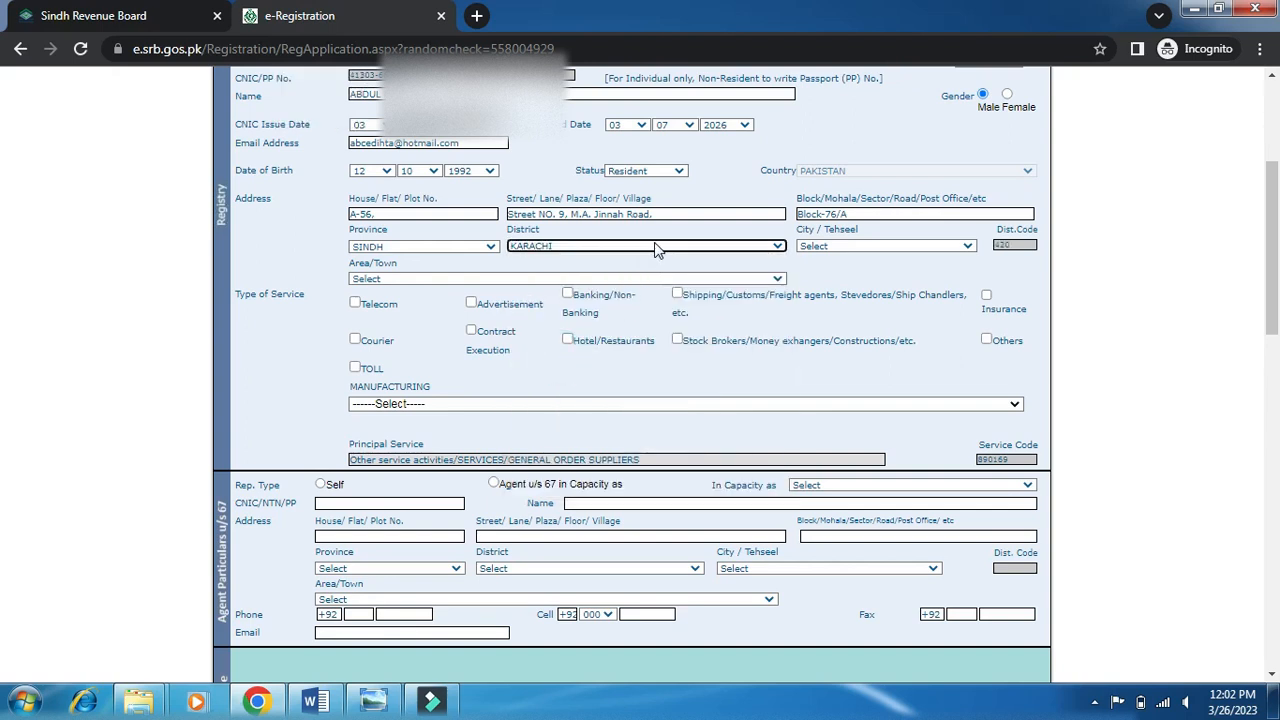
left_click(856, 250)
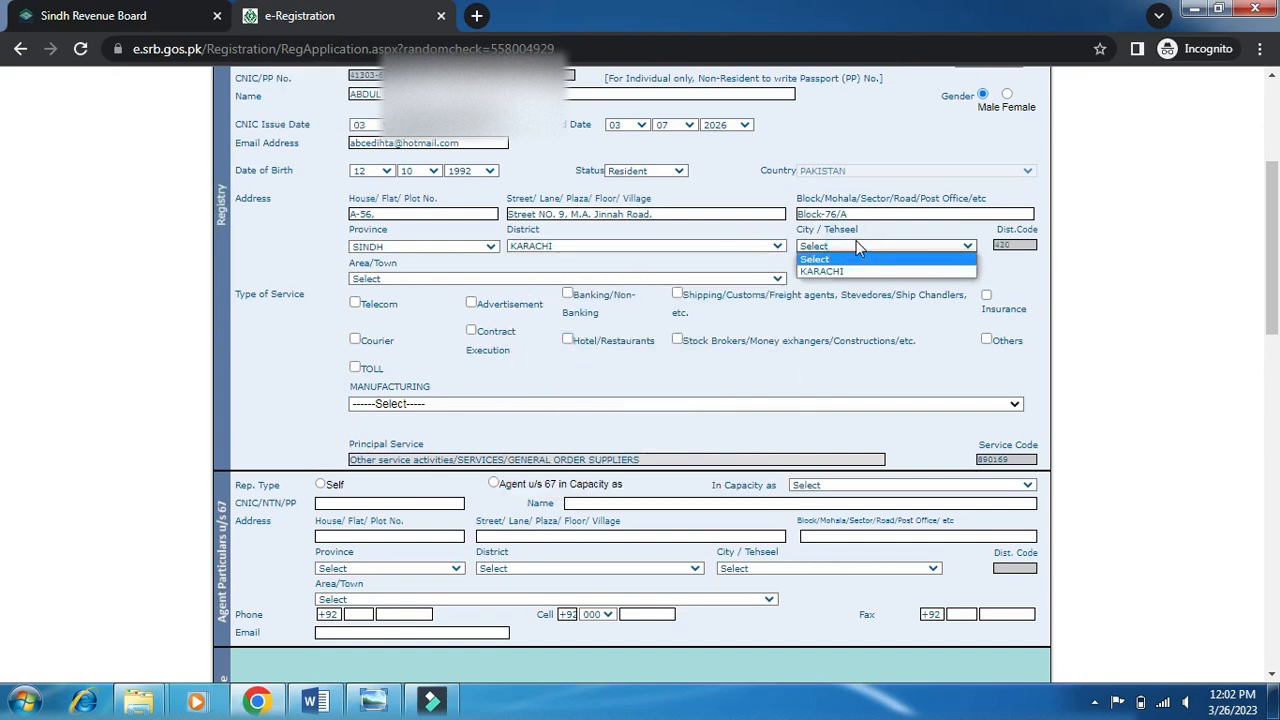
left_click(836, 272)
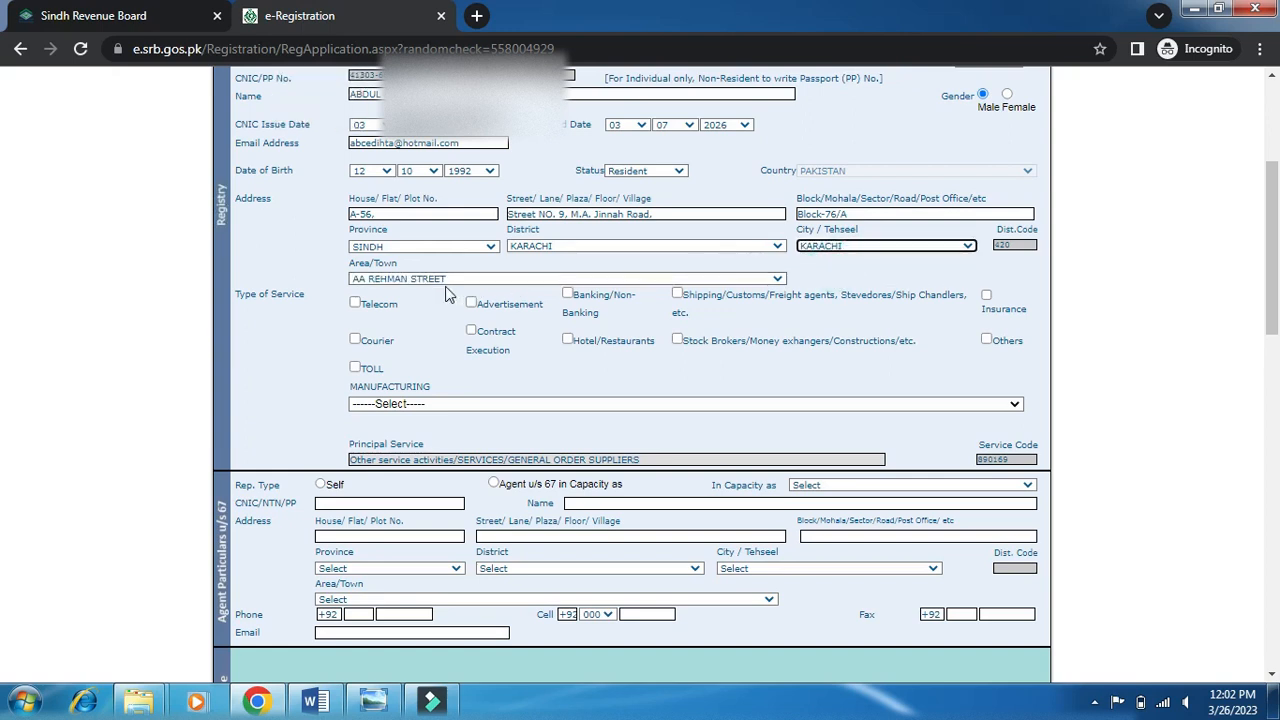
left_click(482, 279)
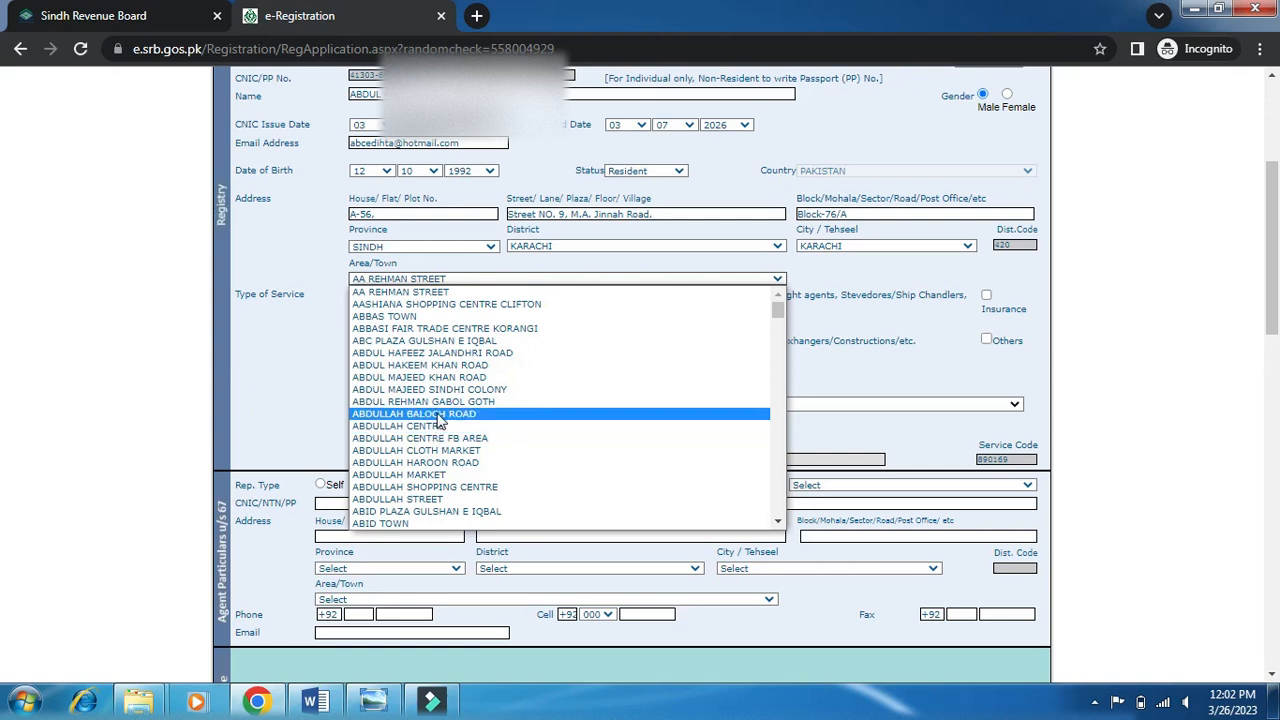
left_click(445, 476)
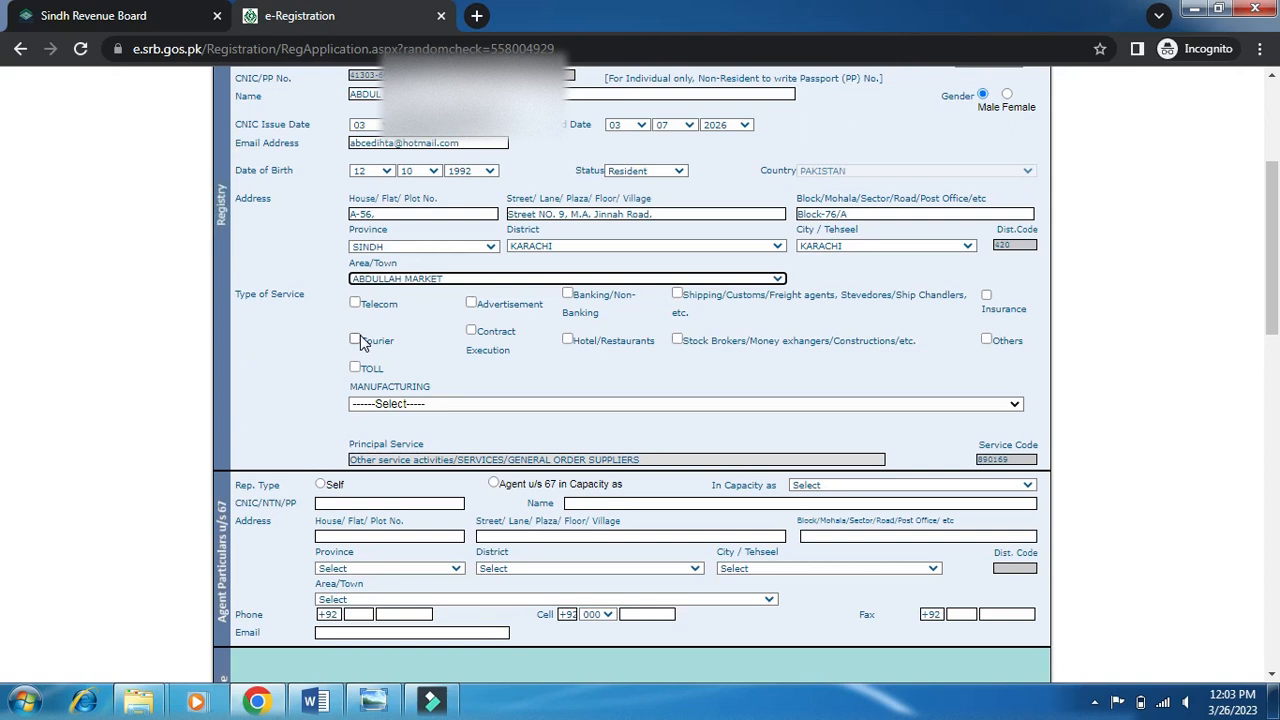
Tick Others under Type of Service and select CELLULAR TELEPHONE as the principal service.
left_click(986, 340)
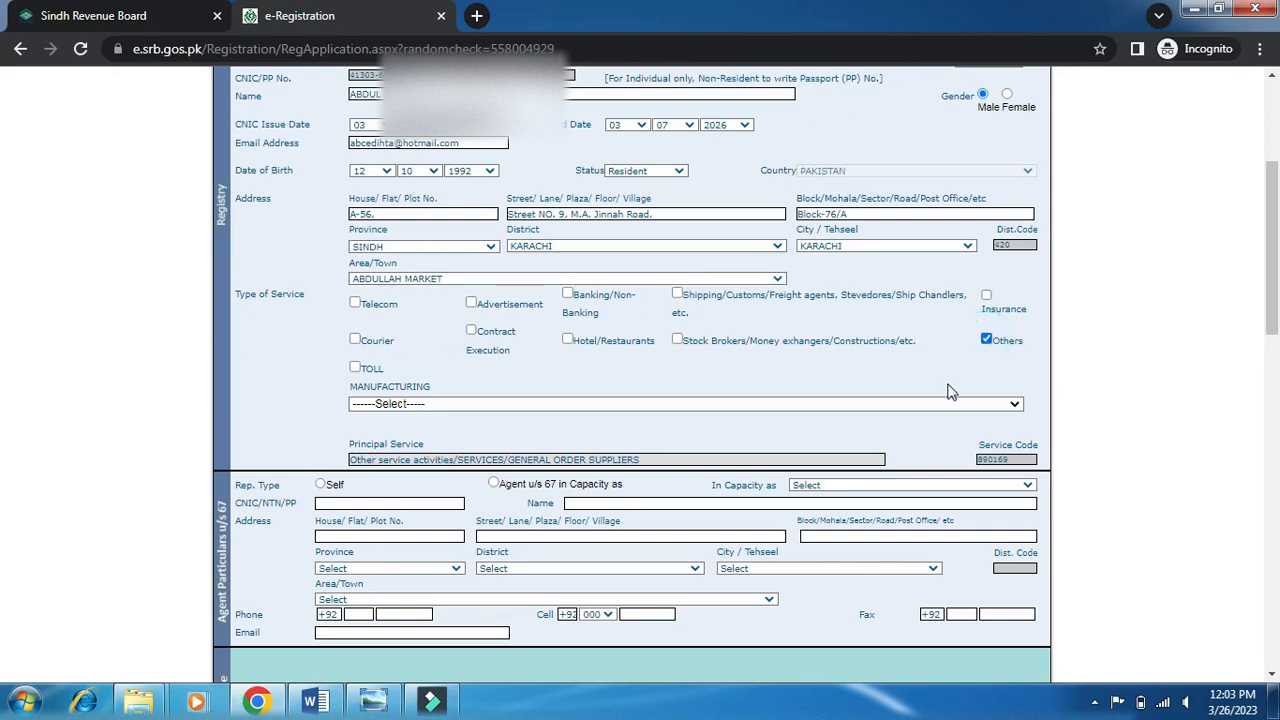
left_click(636, 403)
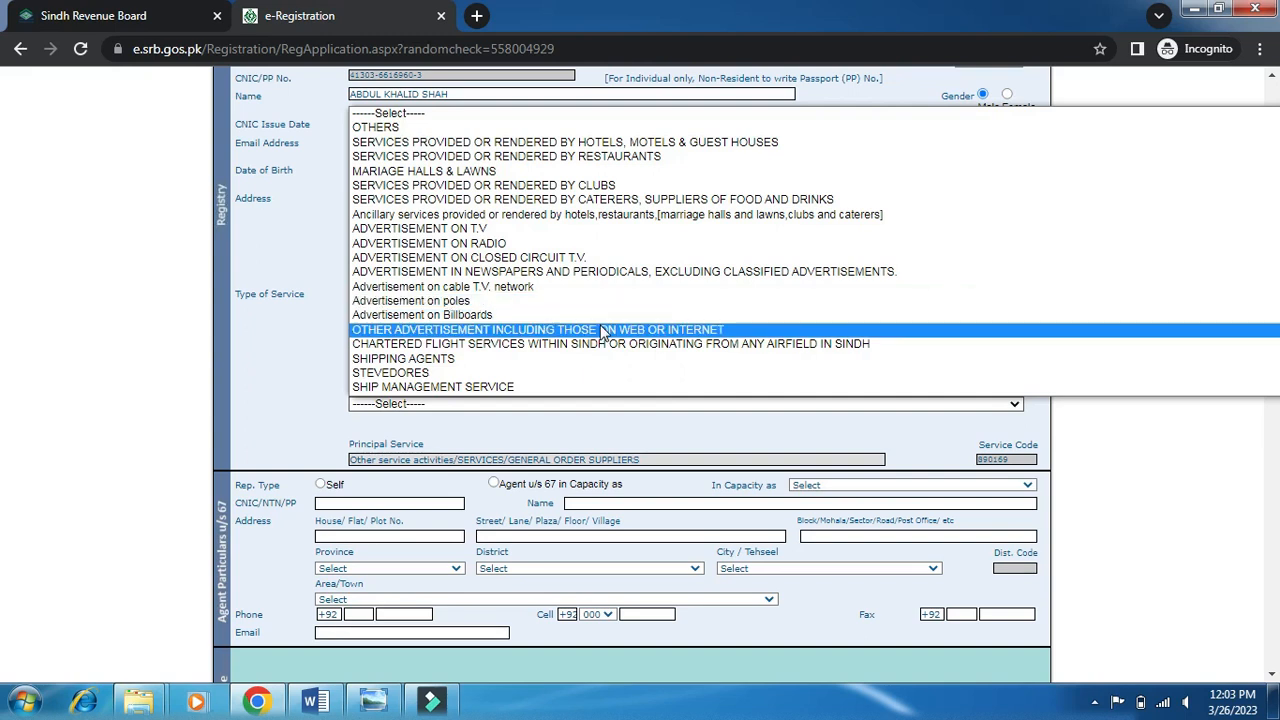
scroll(604, 332, "down", 5)
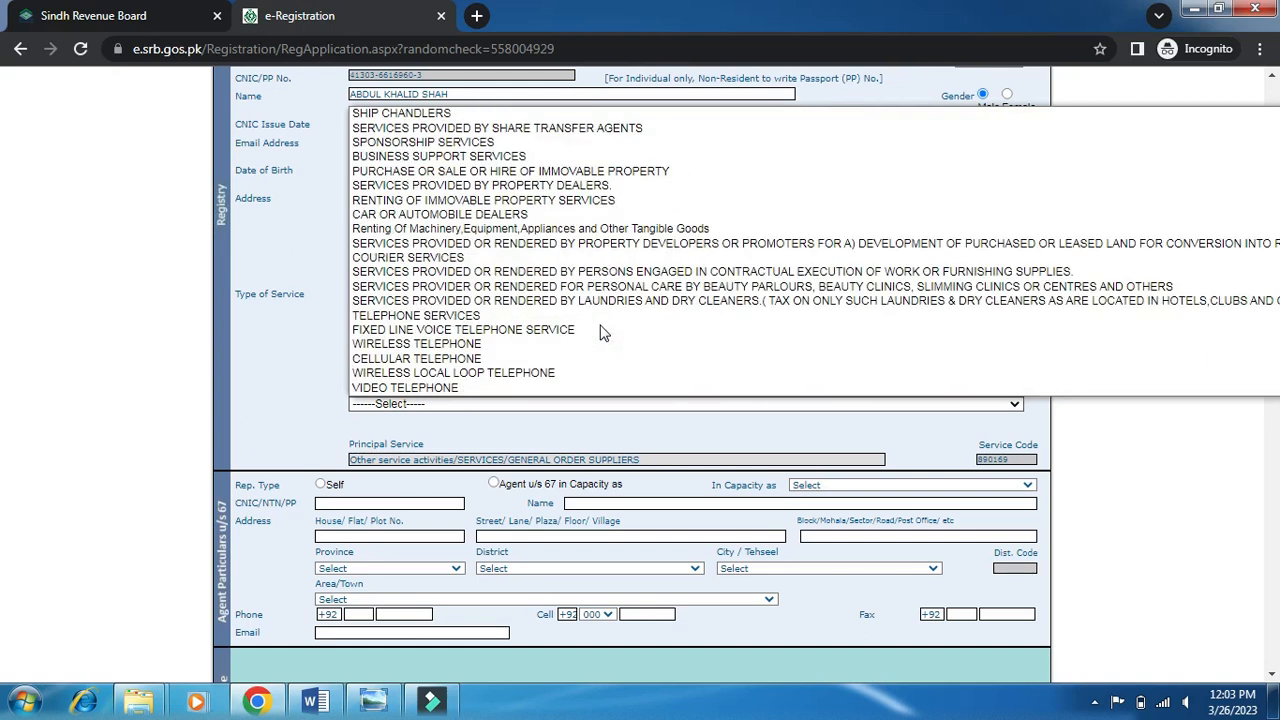
left_click(525, 358)
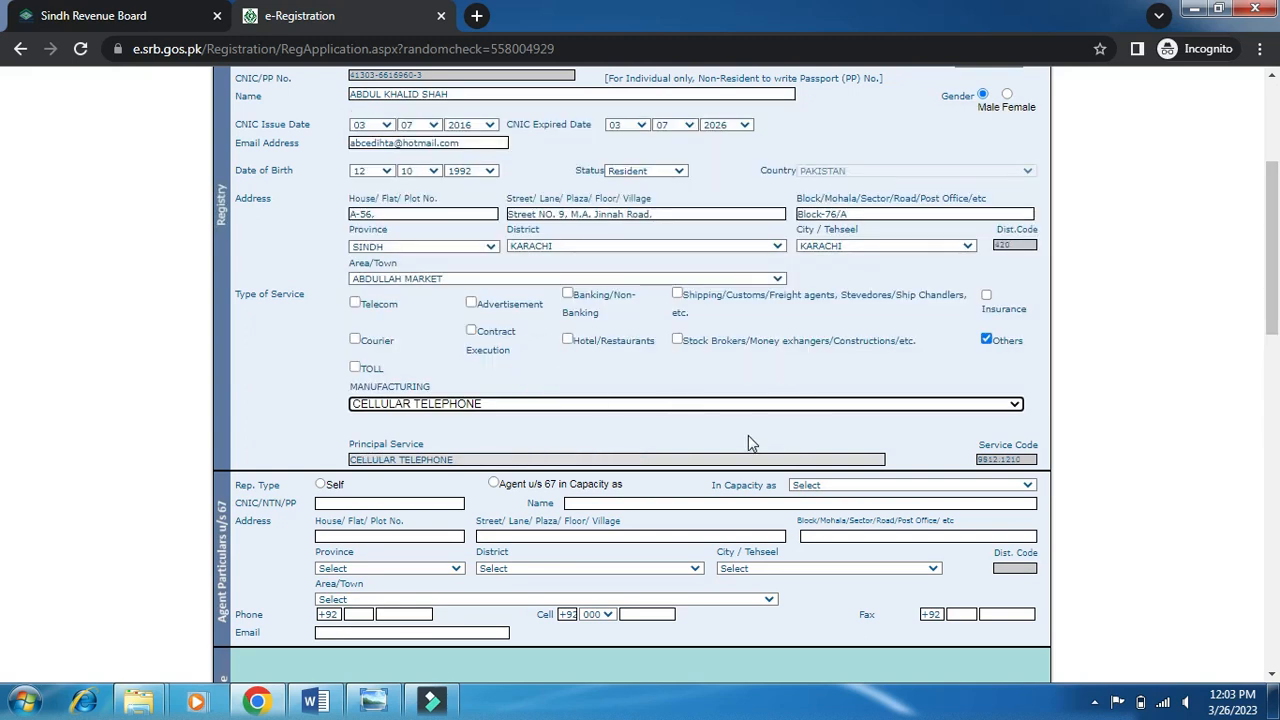
scroll(748, 435, "down", 1)
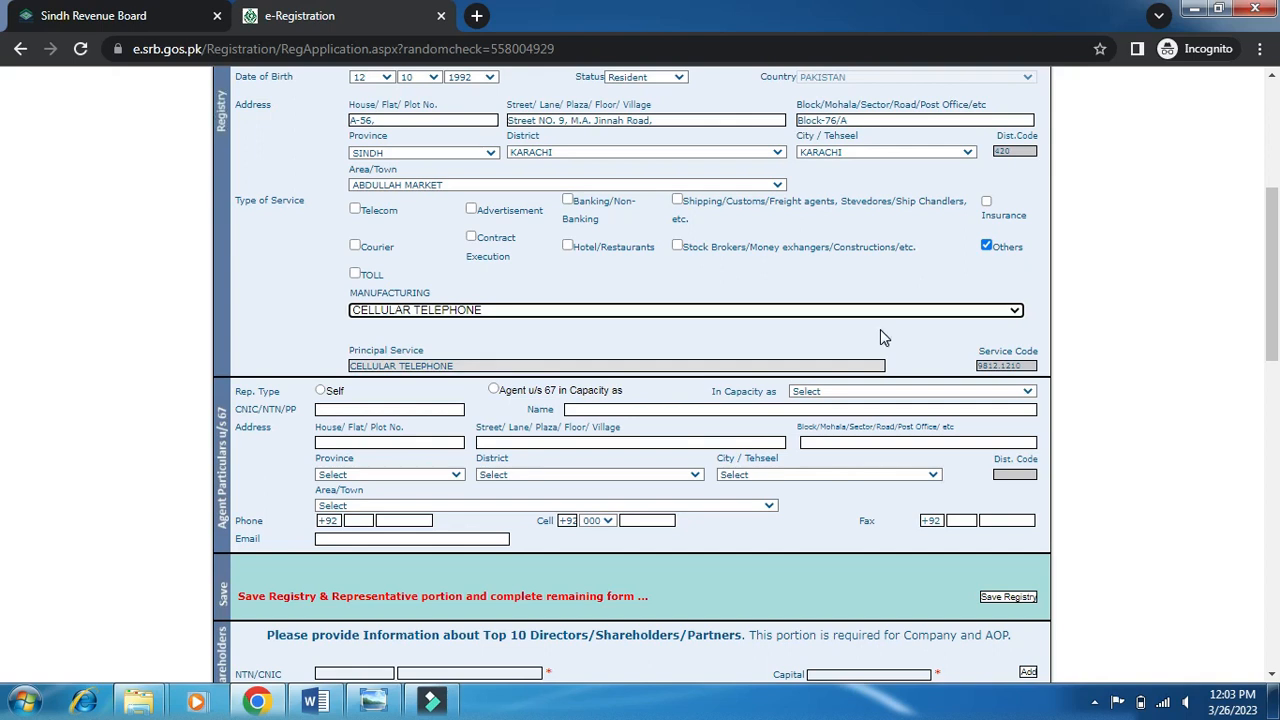
Keep the representative's capacity as Self and move into the representative's CNIC and house-number fields.
scroll(880, 333, "down", 1)
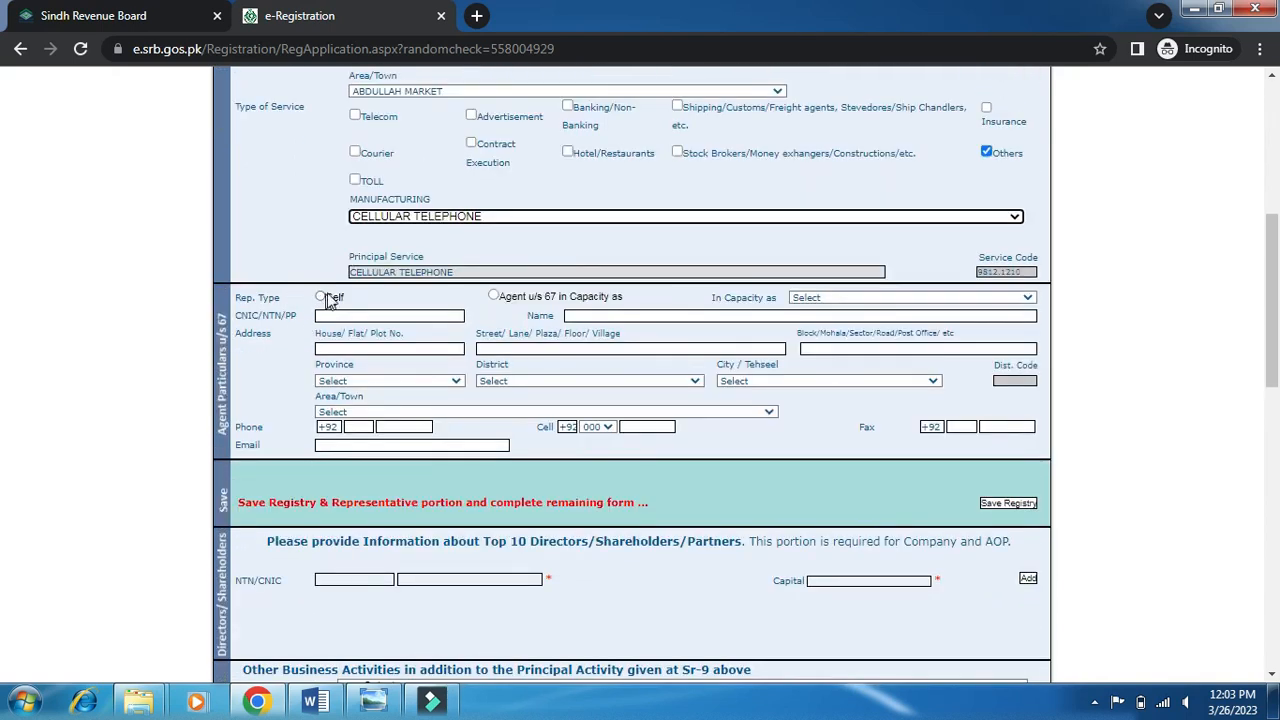
left_click(321, 298)
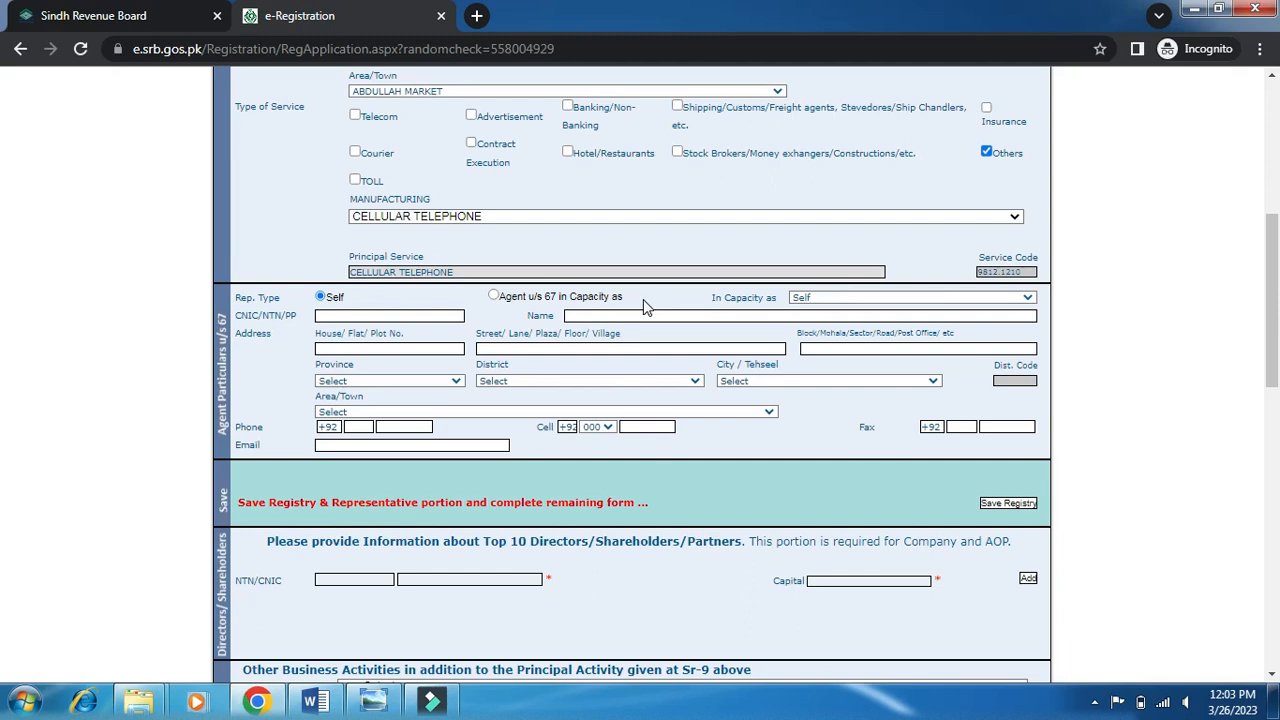
left_click(496, 298)
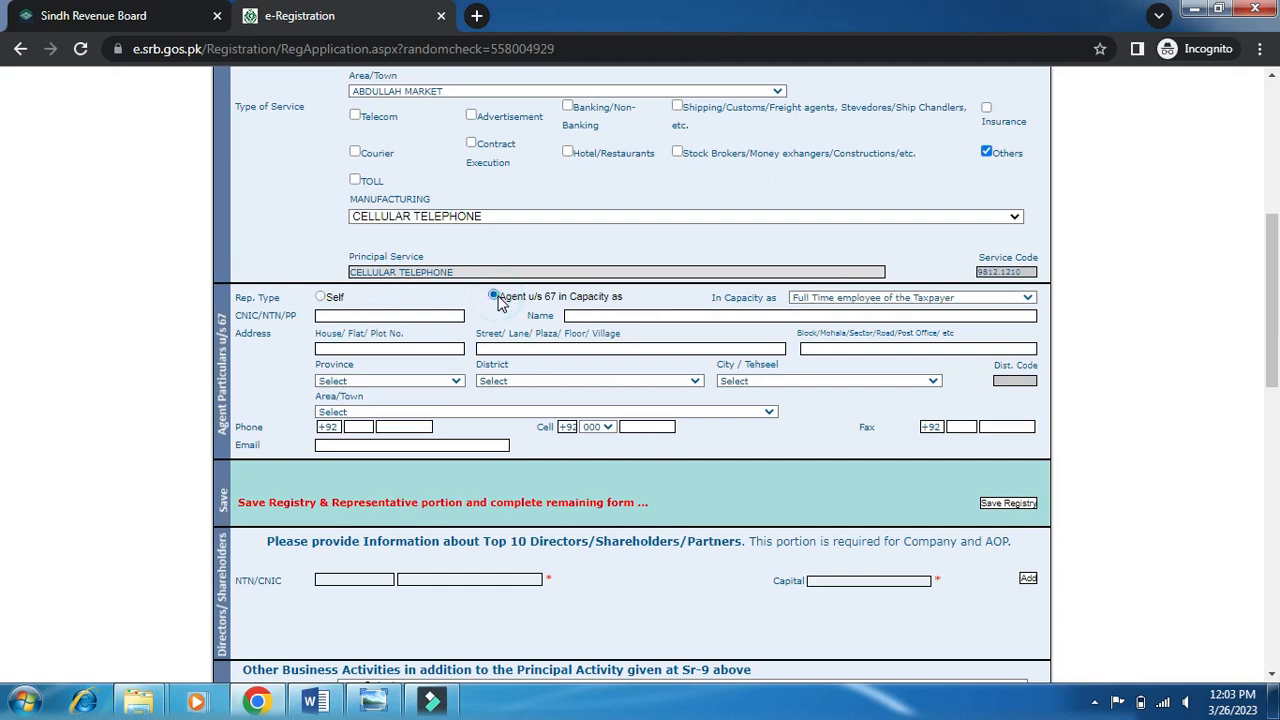
left_click(321, 297)
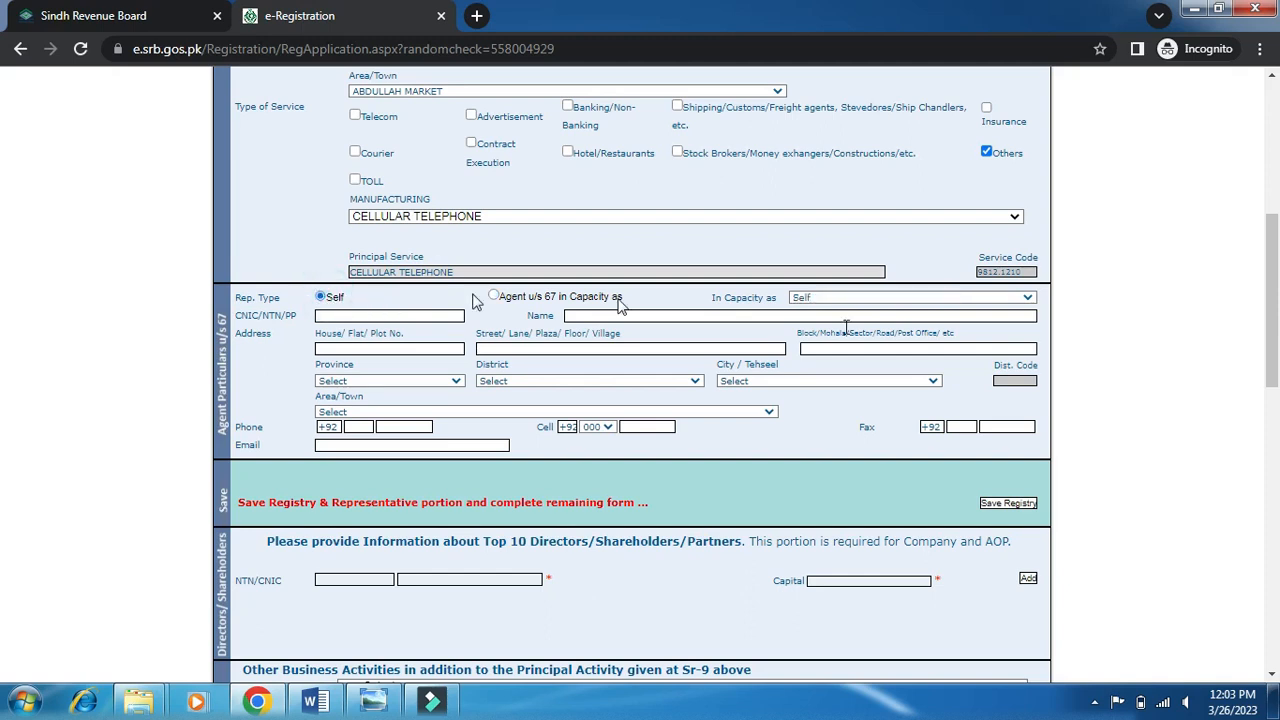
left_click(1001, 300)
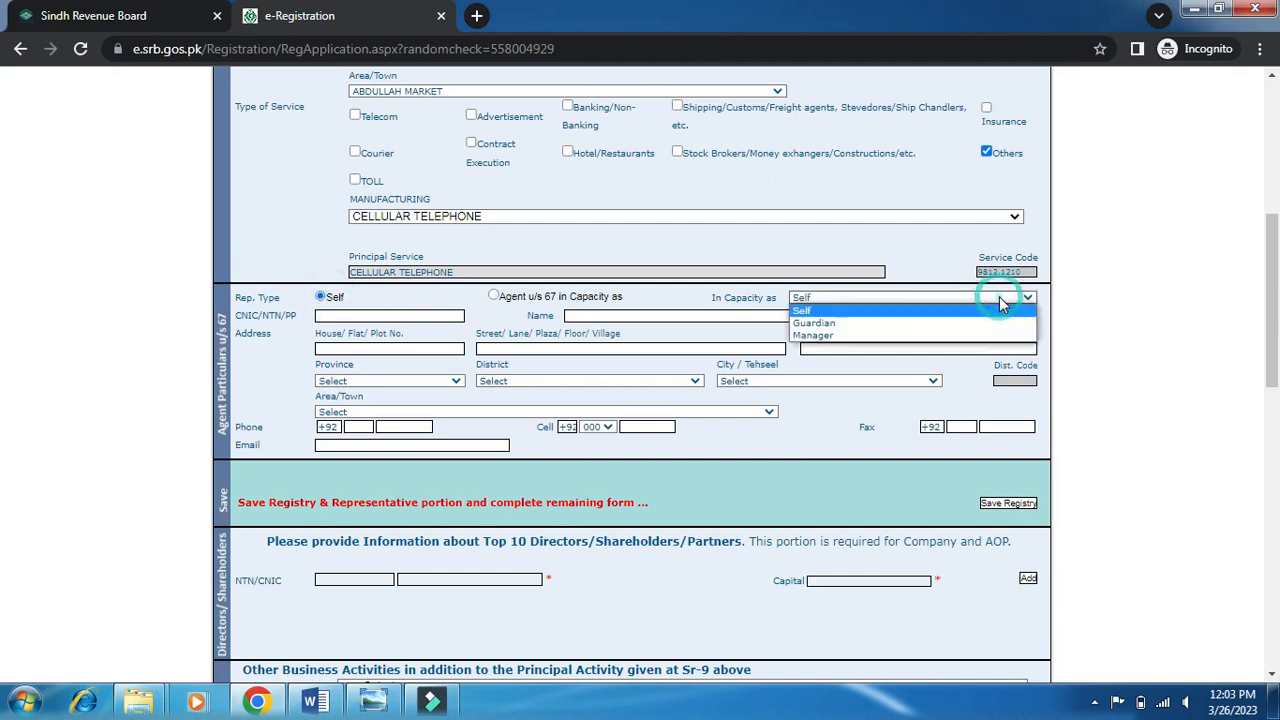
left_click(999, 297)
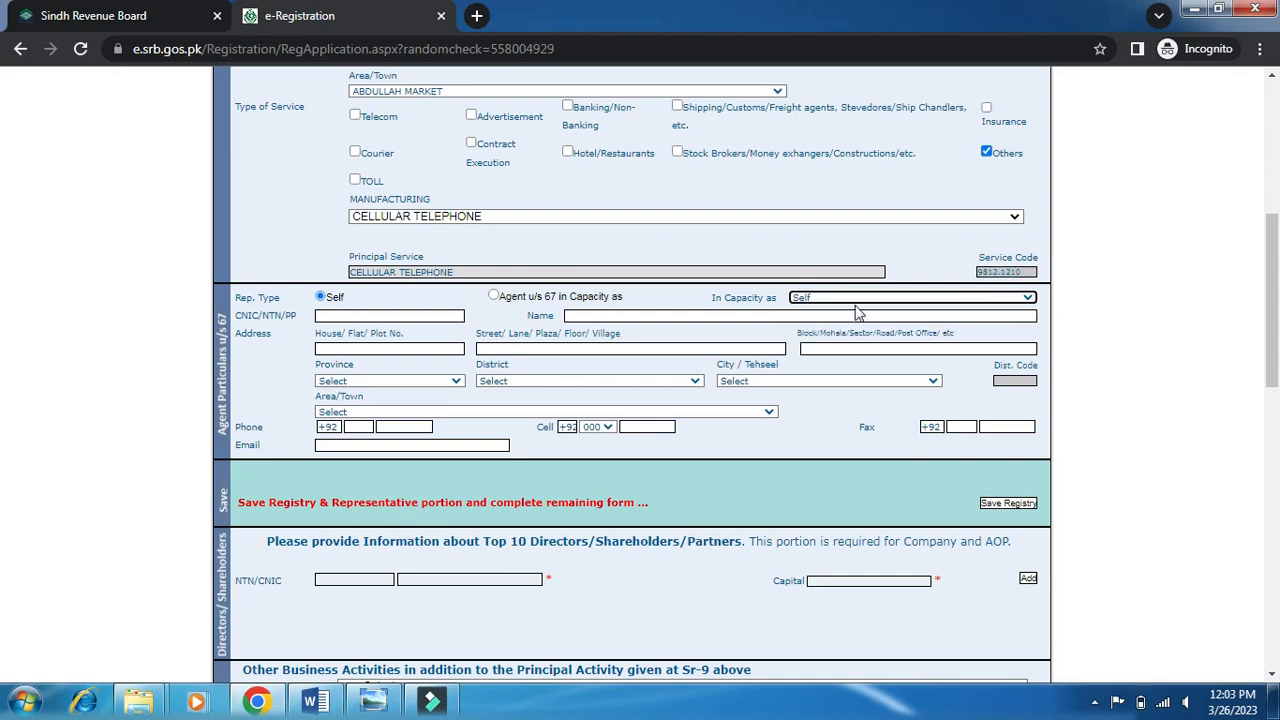
left_click(394, 315)
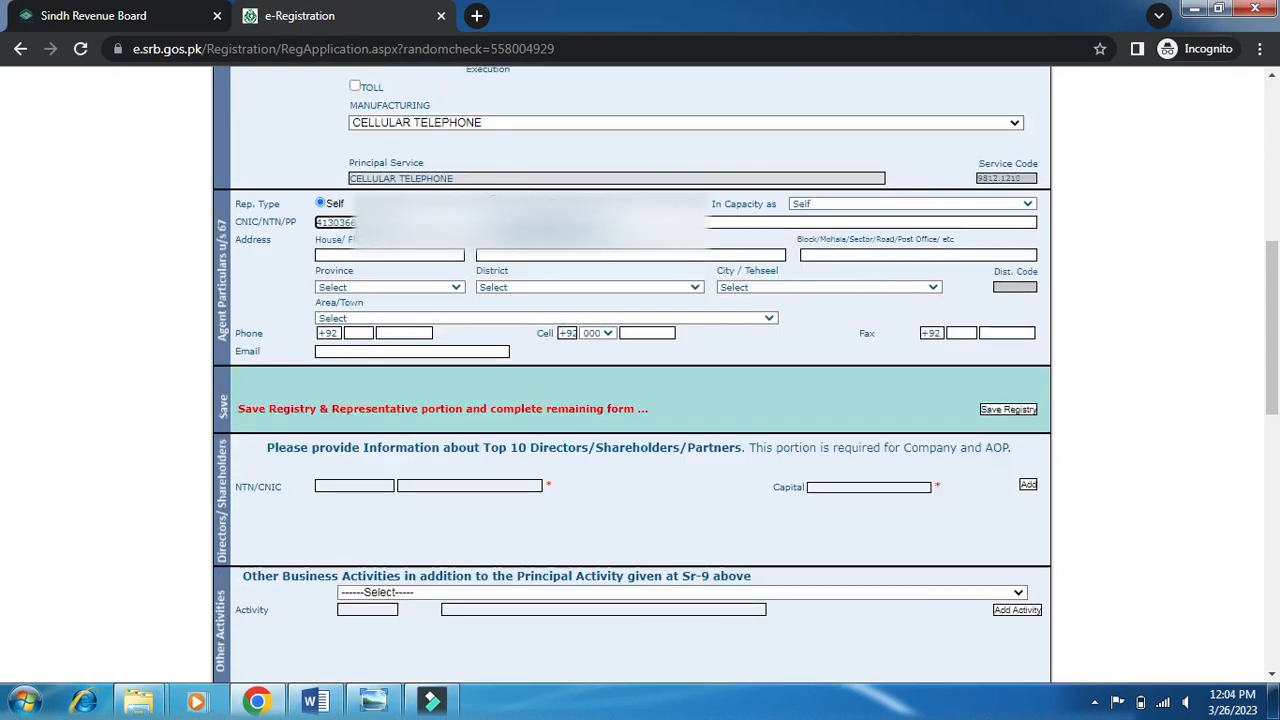
left_click(732, 224)
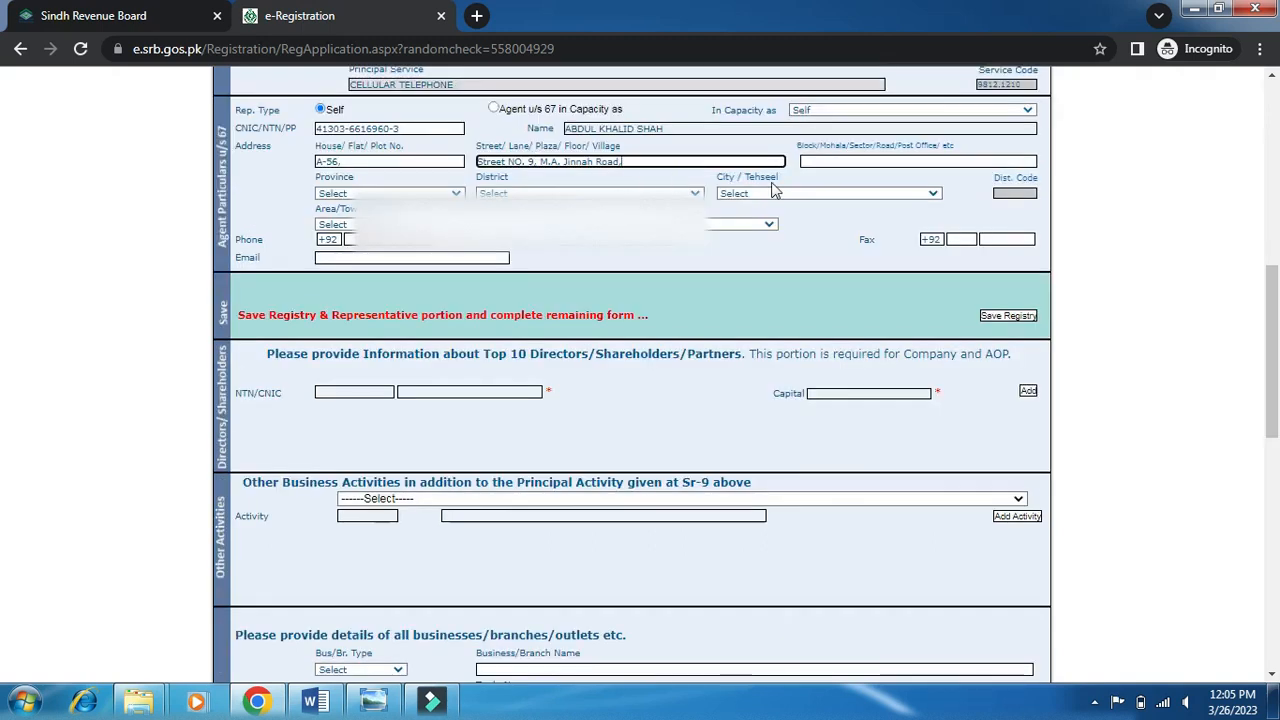
Enter the representative's block, then choose SINDH, KARACHI district, KARACHI city and ABDULLAH CENTRE area.
left_click(833, 160)
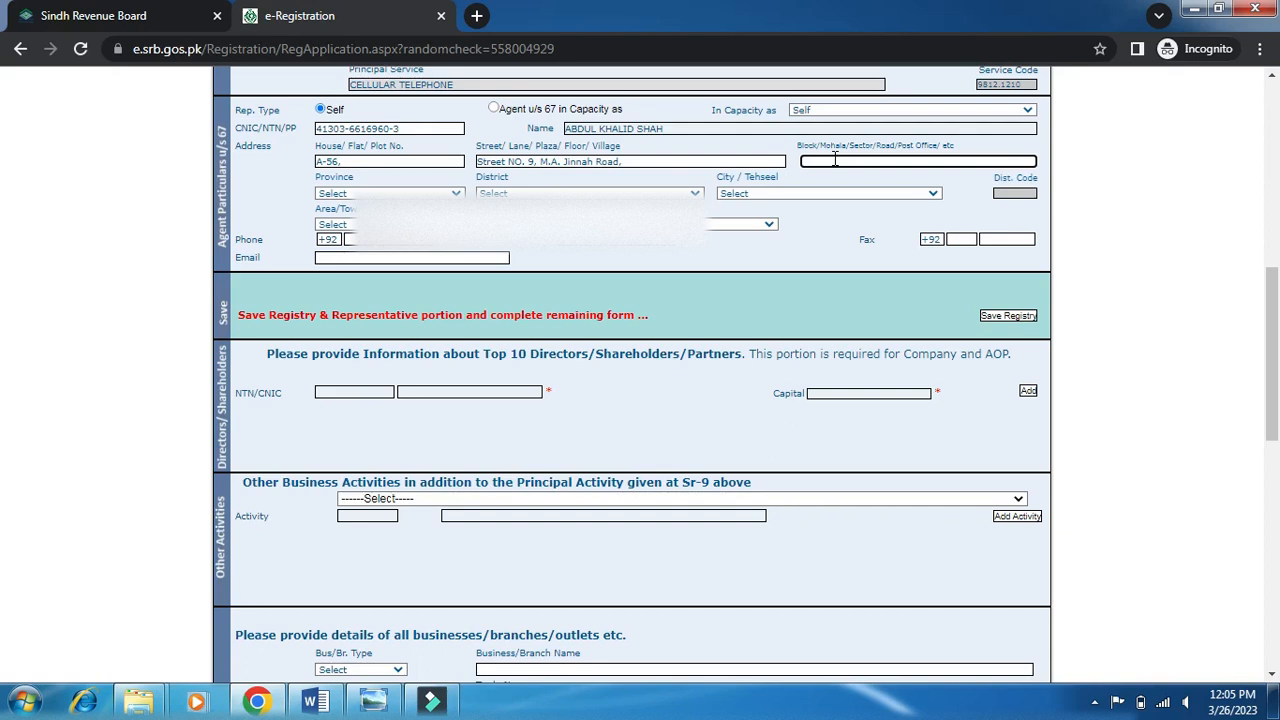
type("Sector-89")
left_click(388, 193)
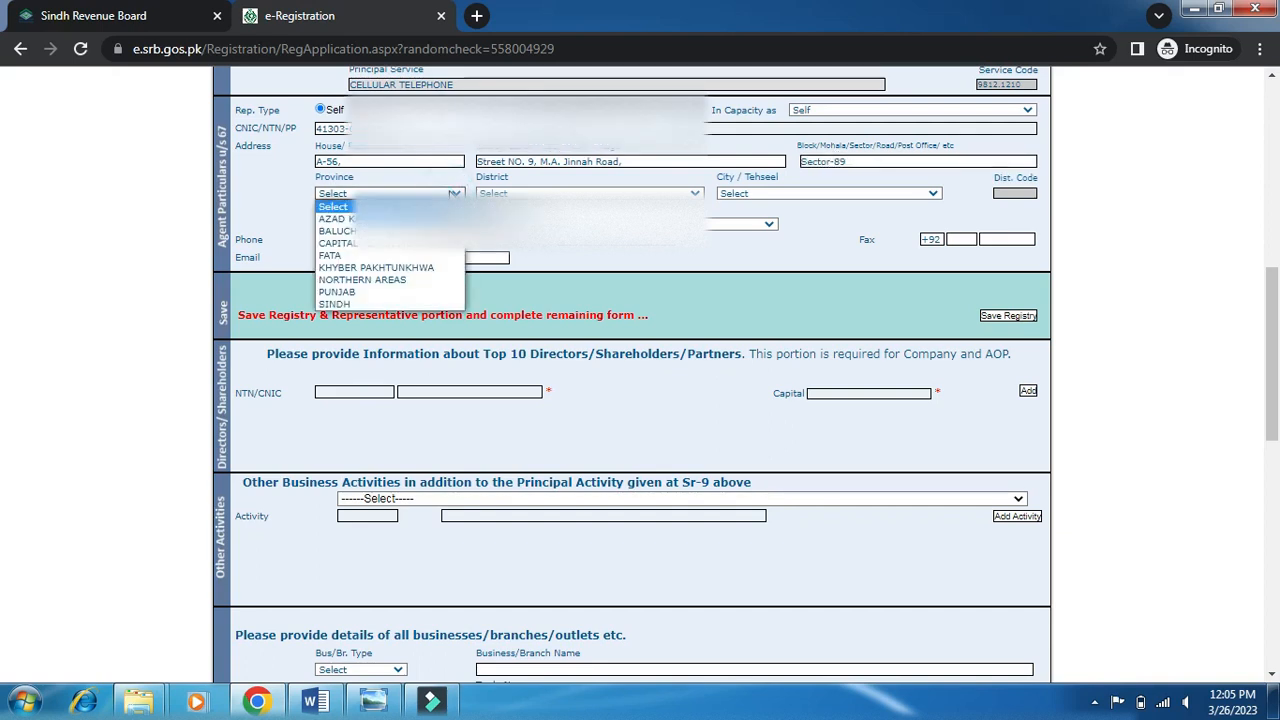
left_click(384, 304)
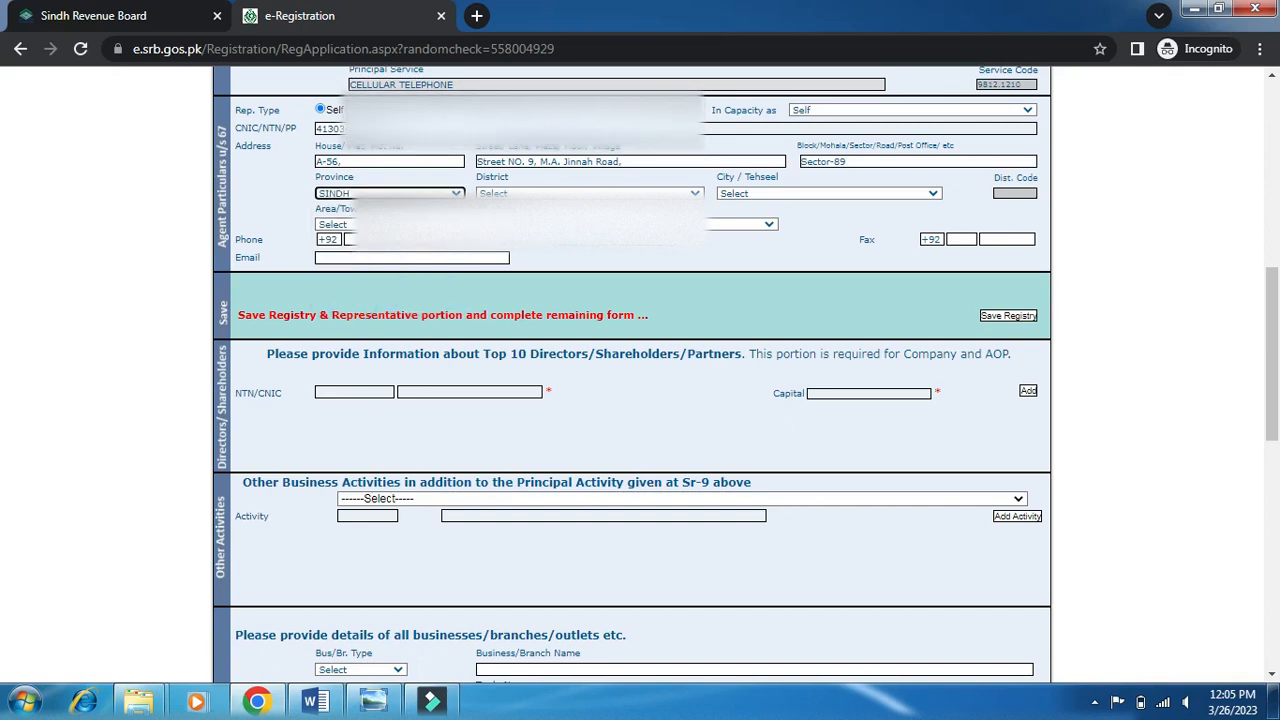
left_click(560, 193)
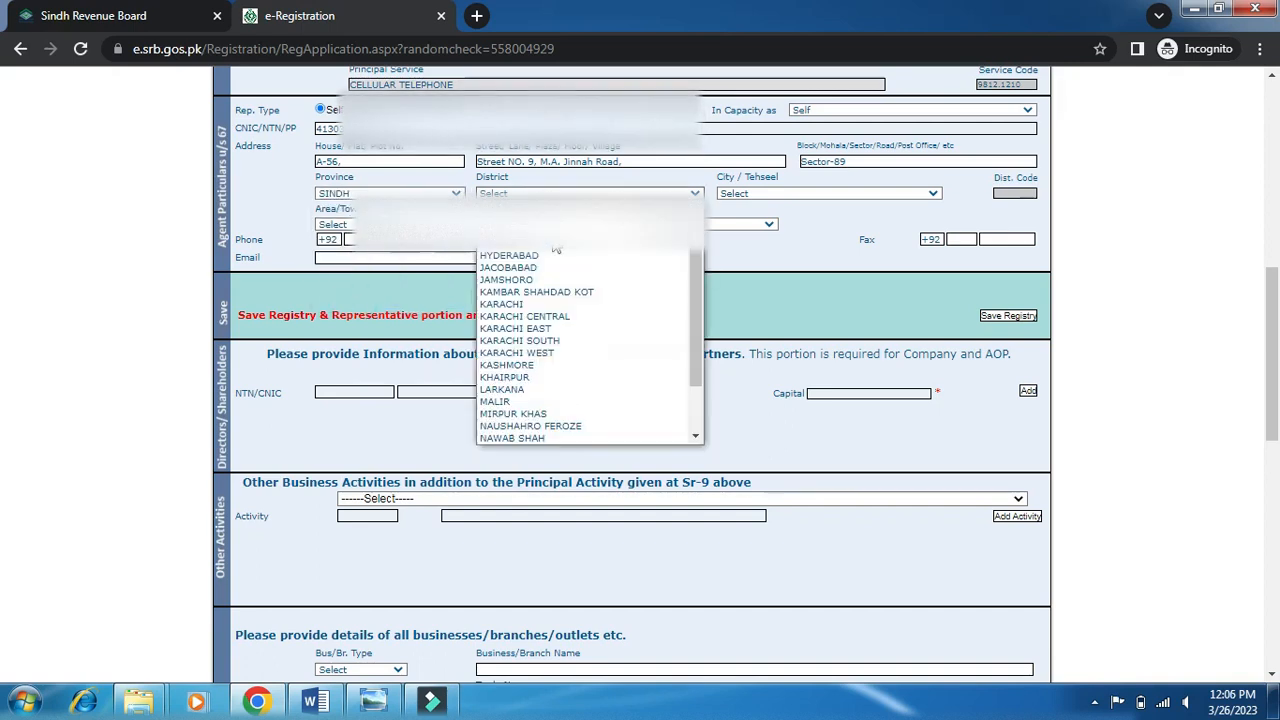
left_click(528, 304)
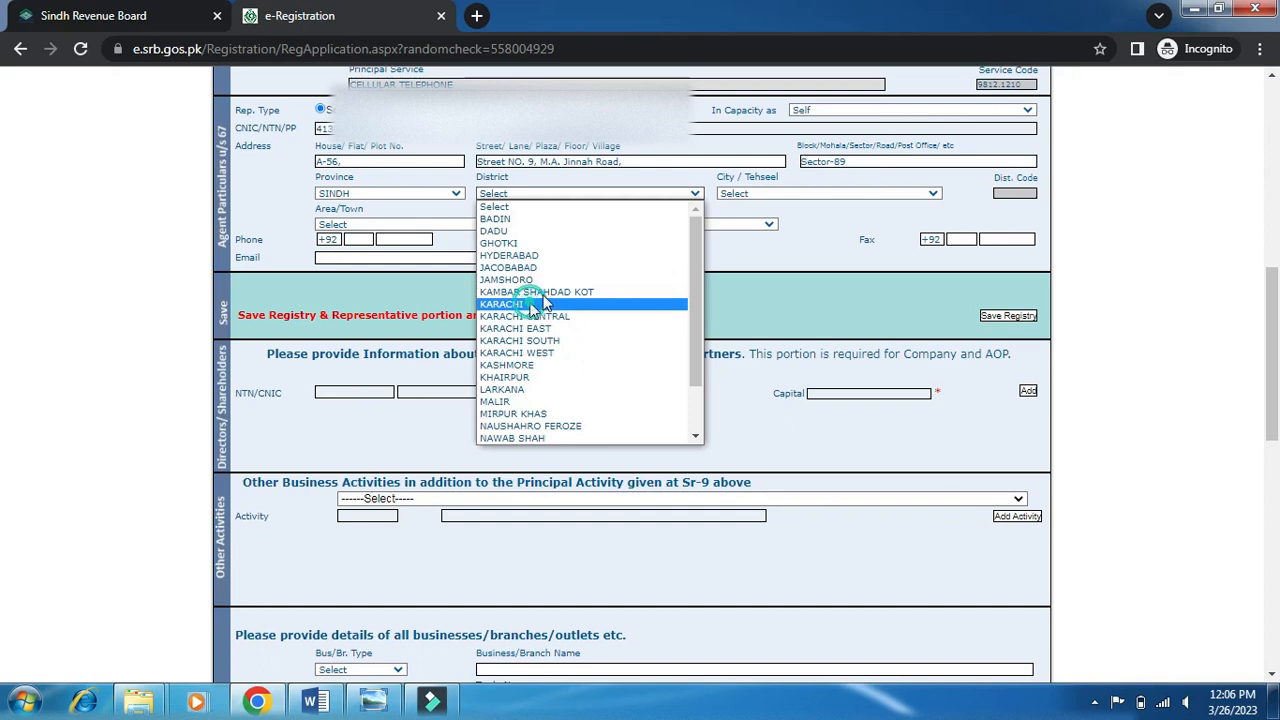
left_click(792, 194)
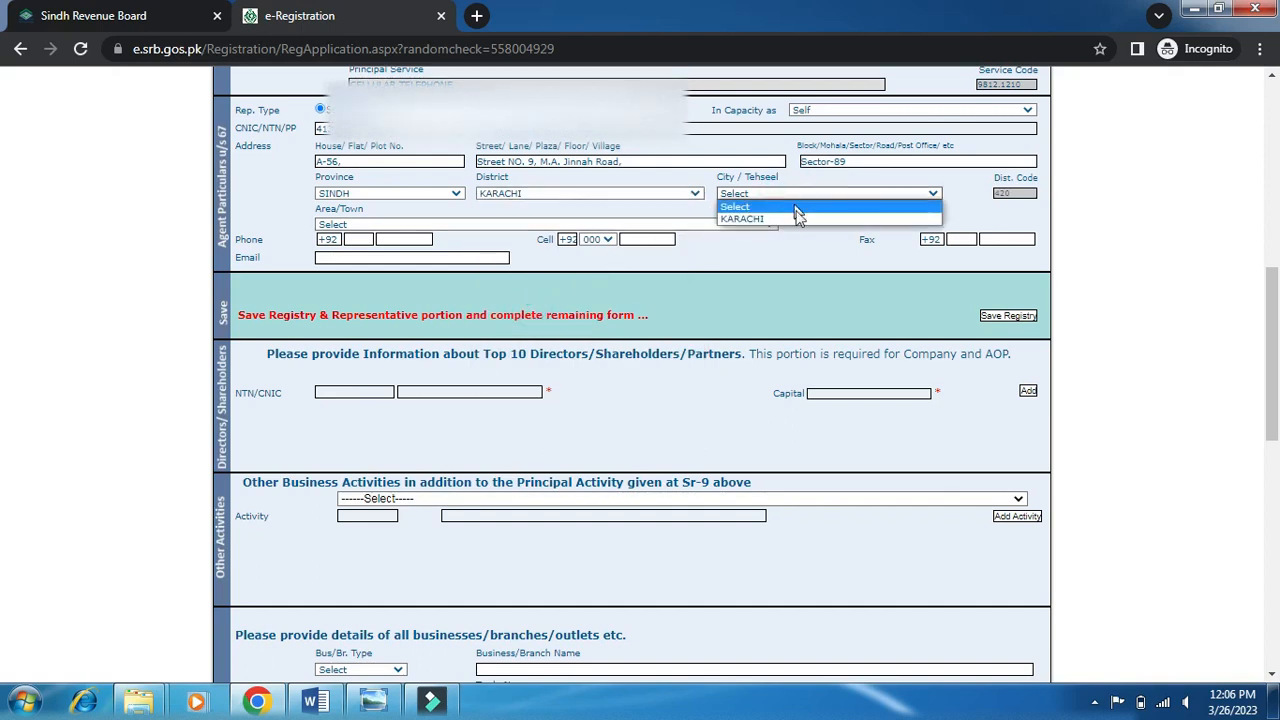
left_click(791, 219)
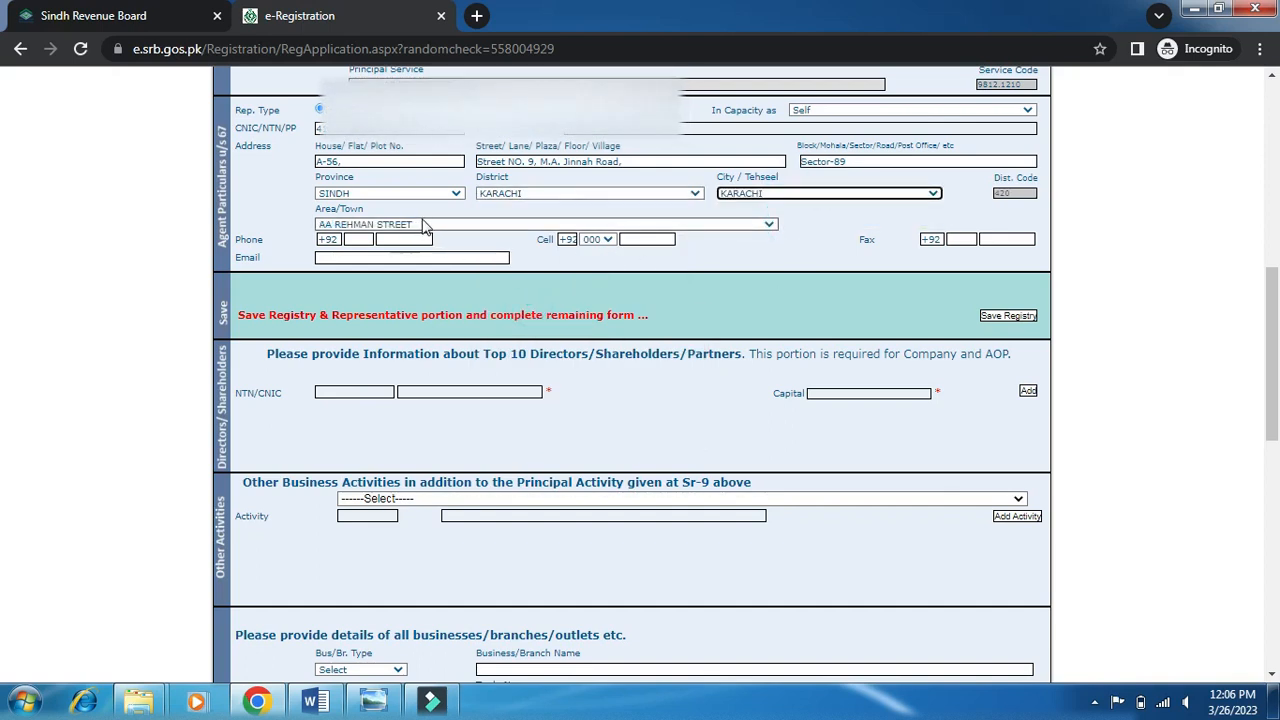
left_click(424, 226)
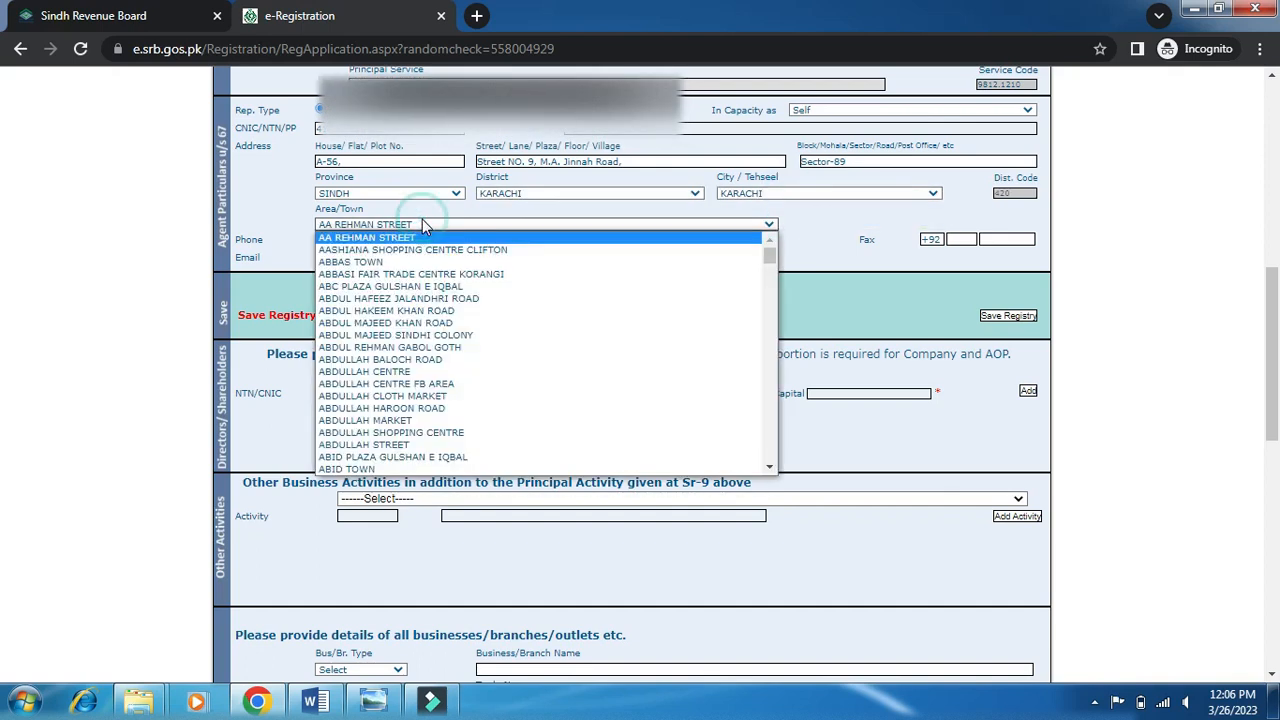
left_click(400, 371)
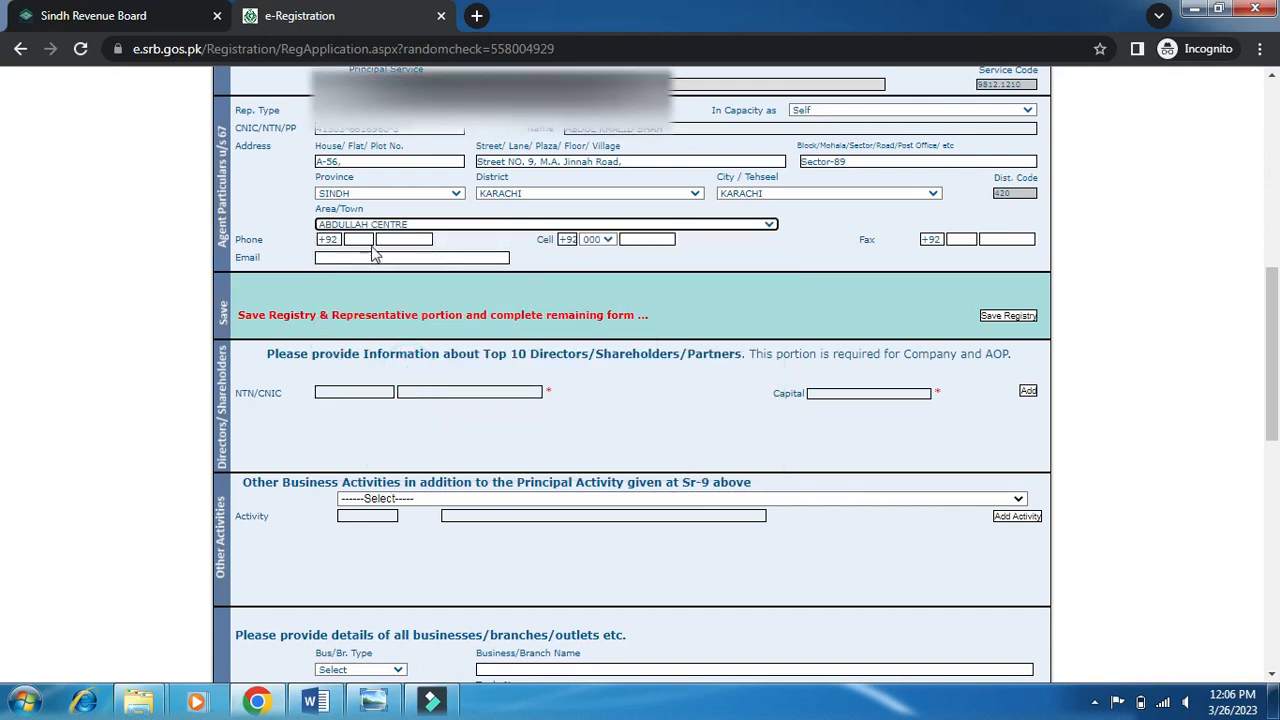
Enter the representative's phone number and a cell number with network code 322.
key("Tab")
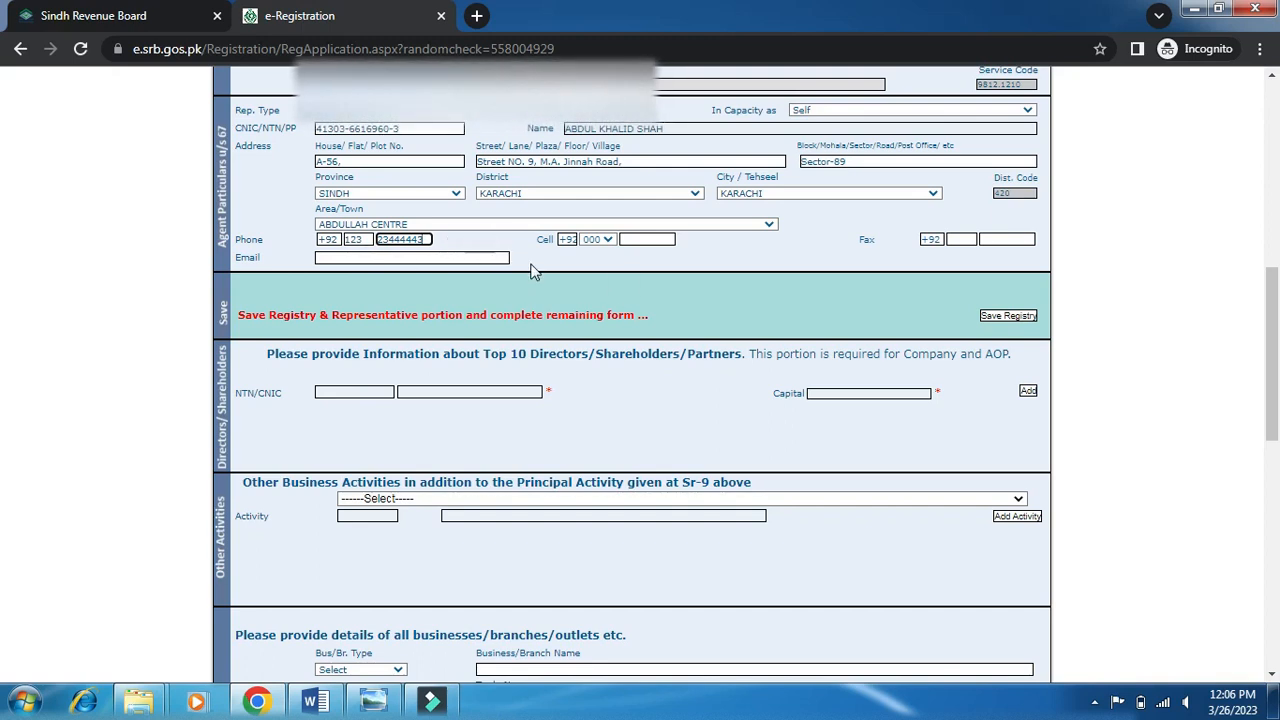
scroll(532, 270, "up", 2)
scroll(532, 268, "down", 2)
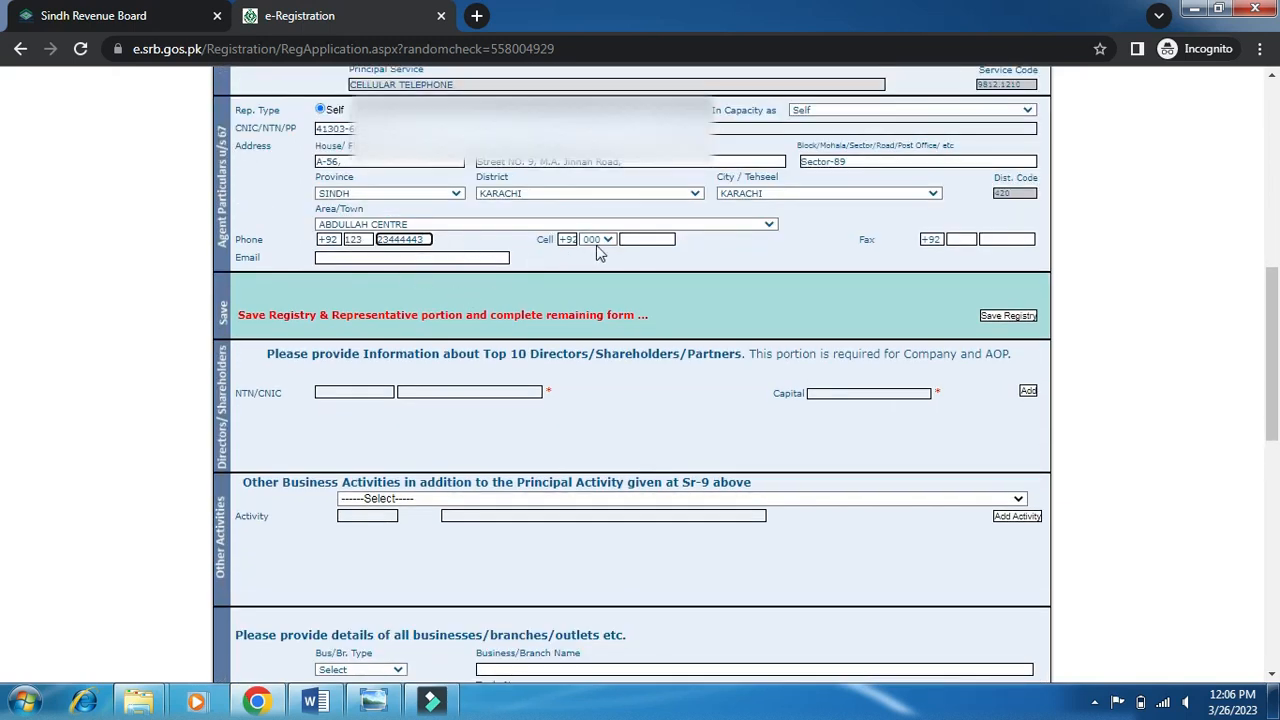
left_click(632, 239)
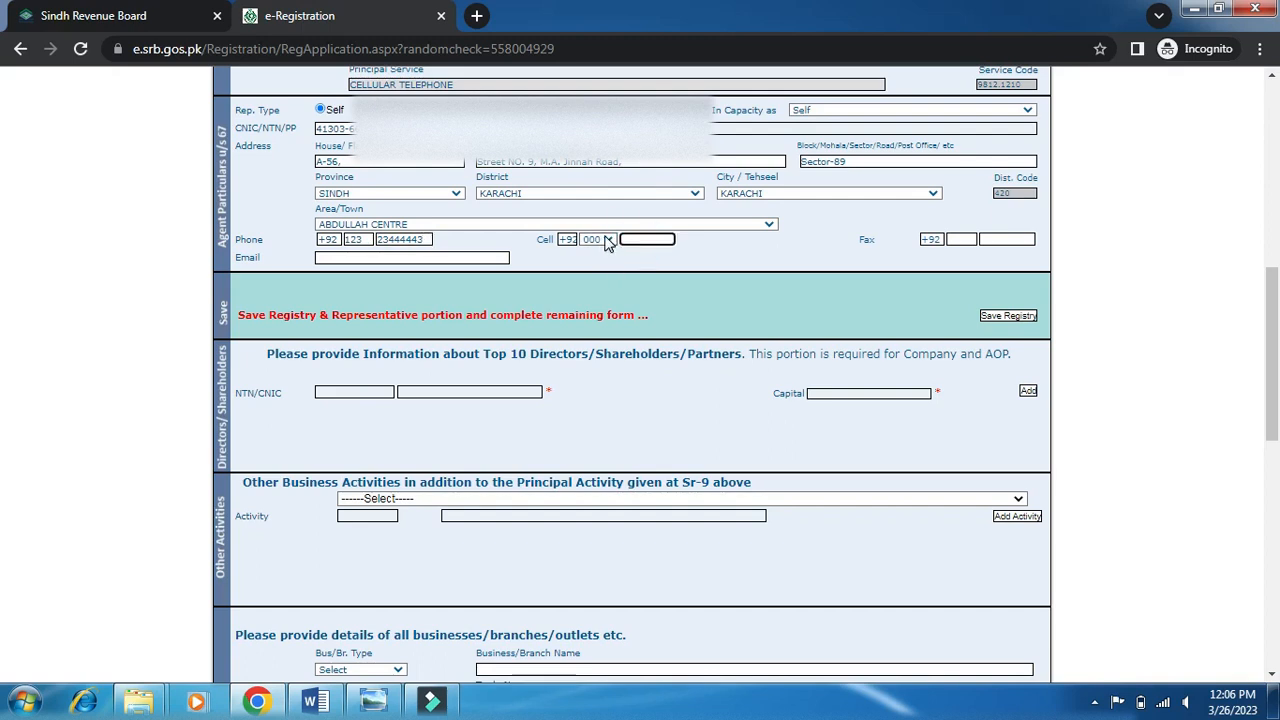
left_click(606, 239)
left_click(592, 277)
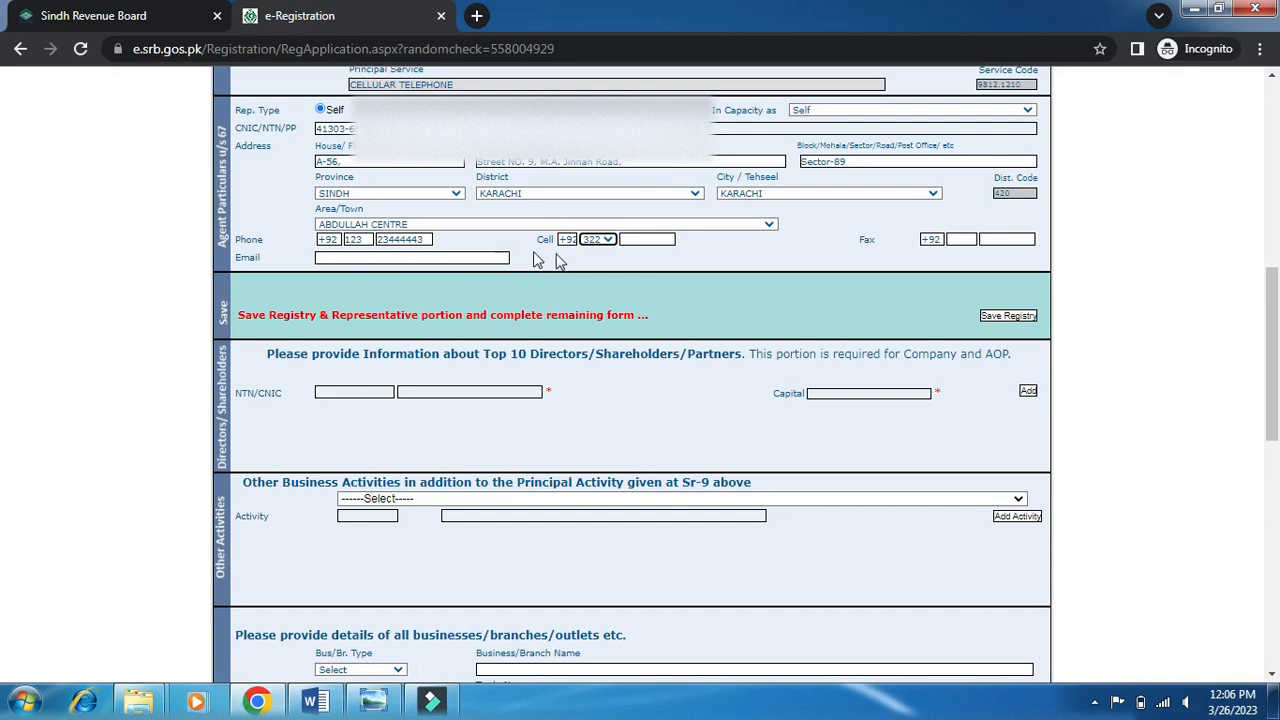
left_click(639, 239)
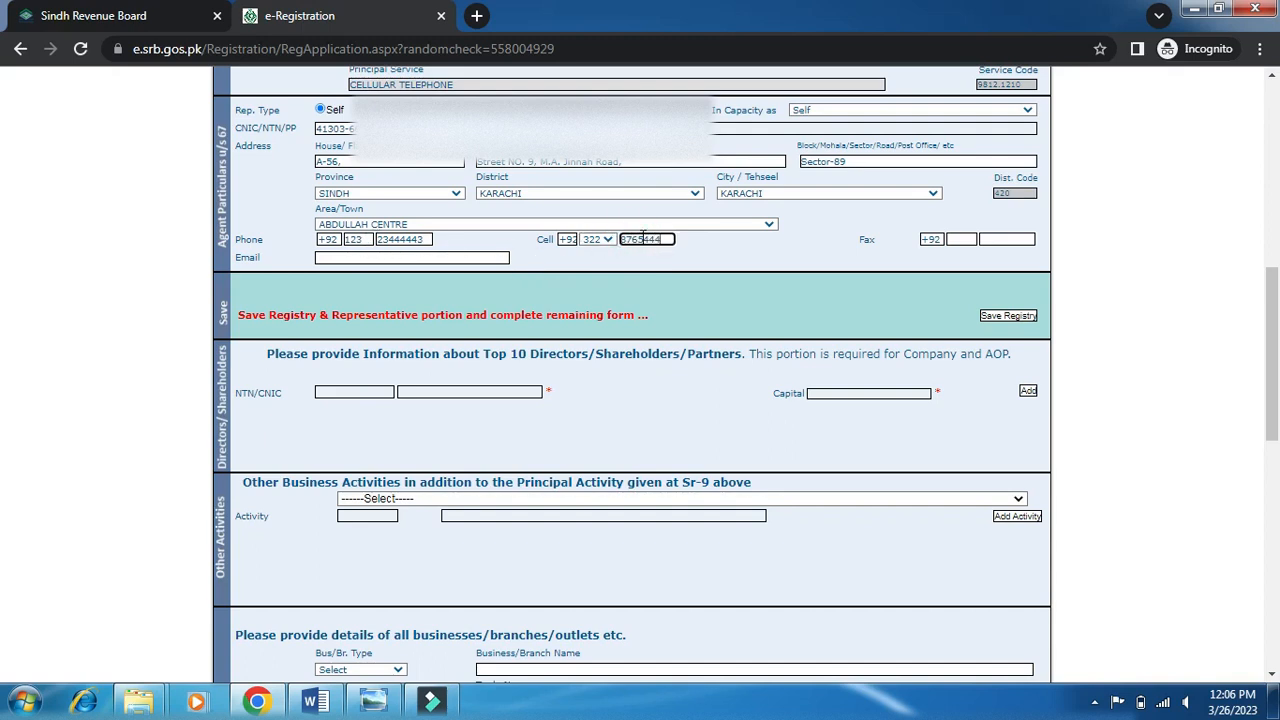
key("Tab")
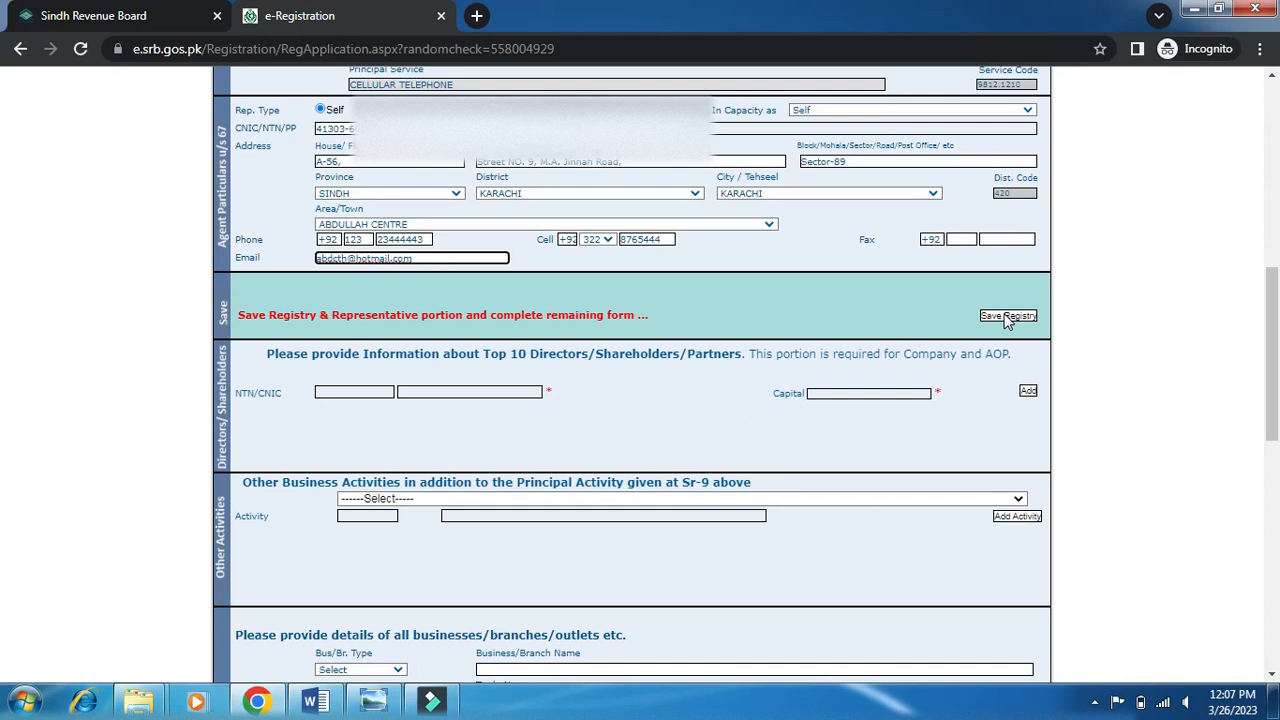
Save the registry and representative details.
left_click(1005, 316)
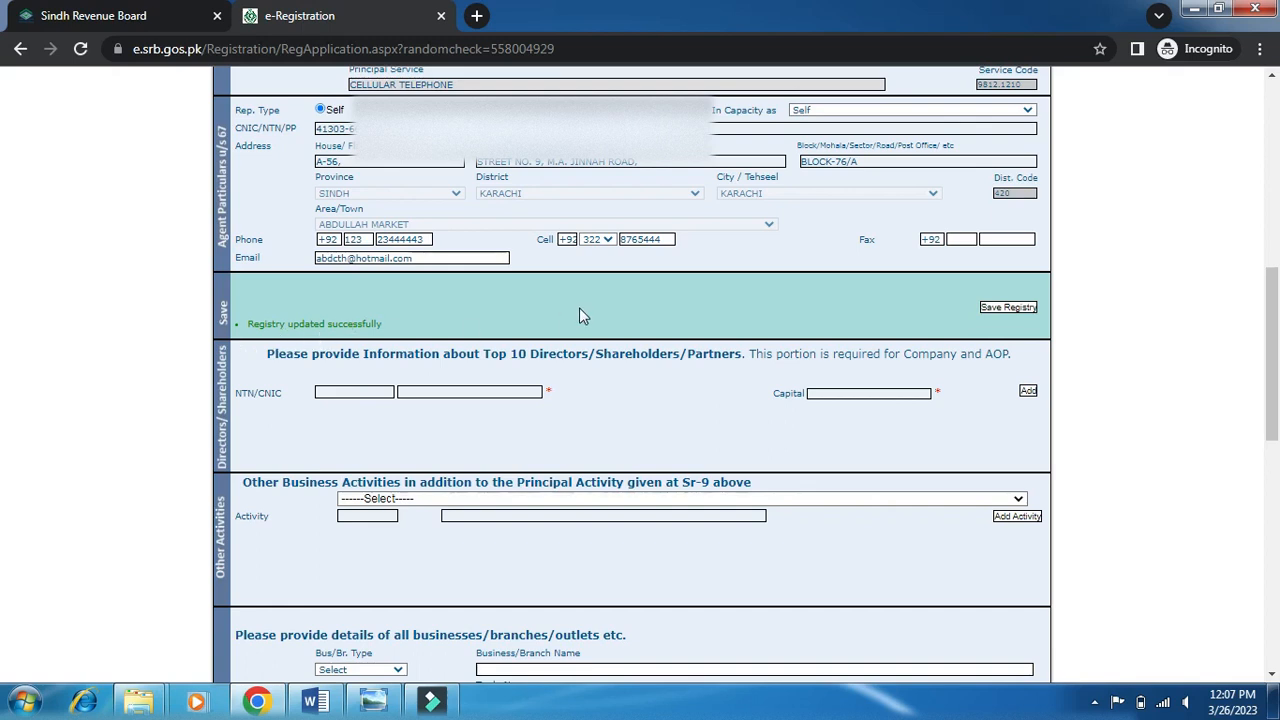
scroll(579, 310, "up", 2)
scroll(583, 316, "up", 1)
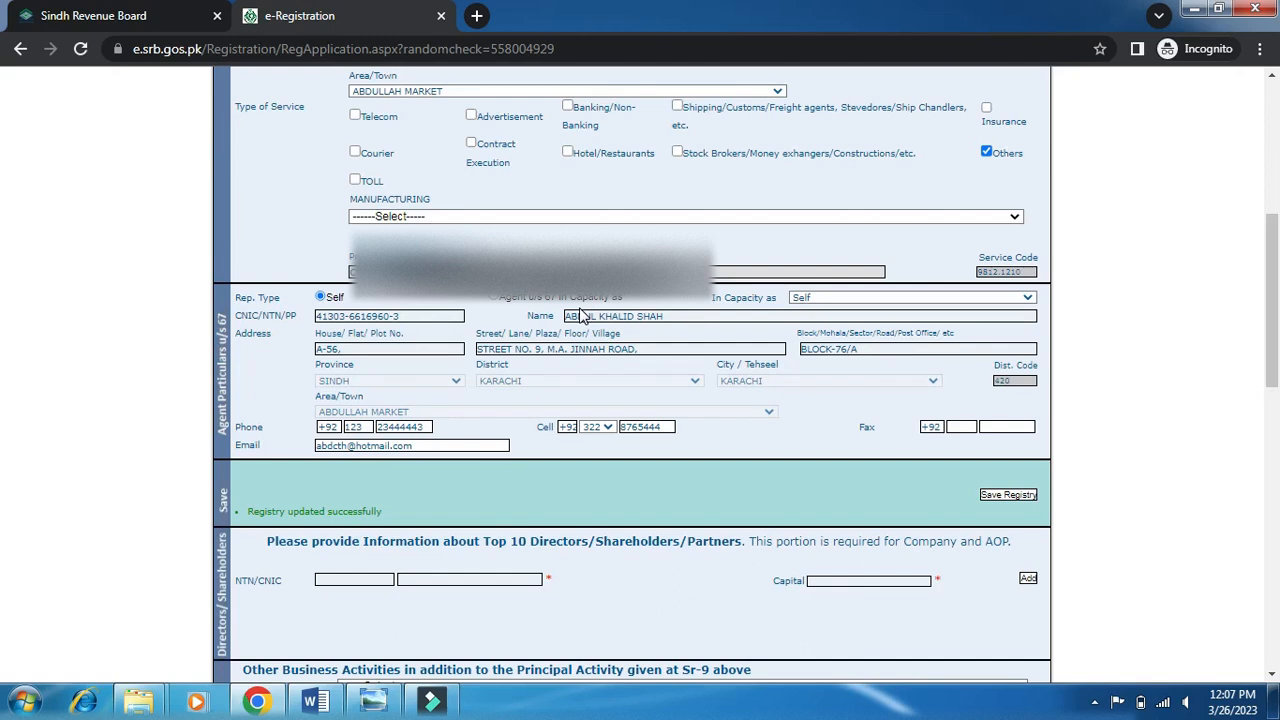
scroll(583, 316, "down", 1)
scroll(583, 316, "down", 2)
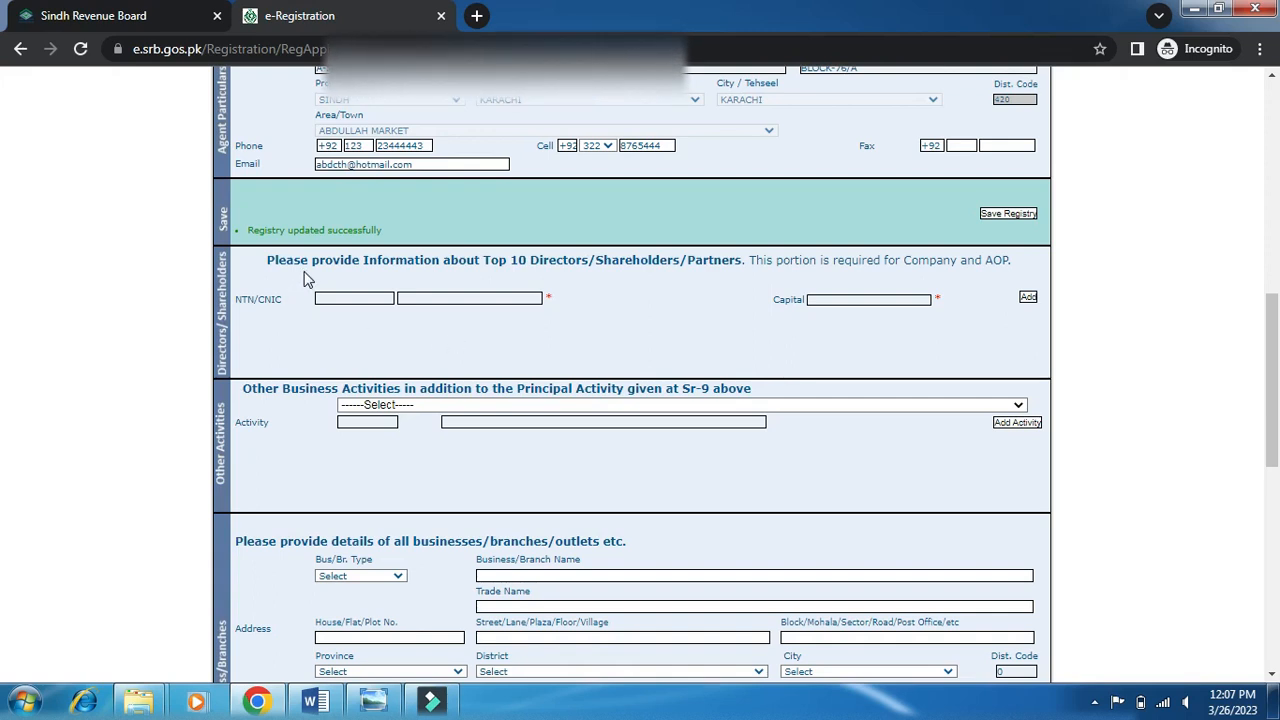
Try a director entry and check the other business activities list, leaving both unchanged.
left_click(1030, 302)
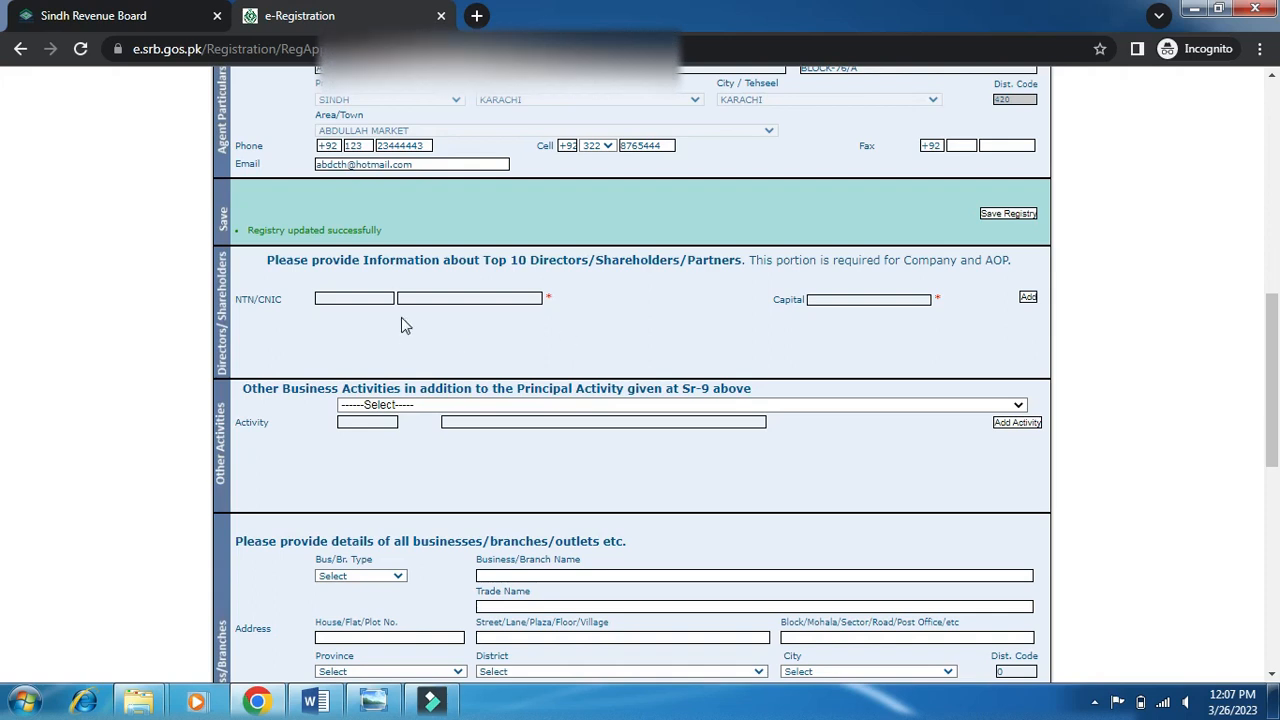
left_click(358, 298)
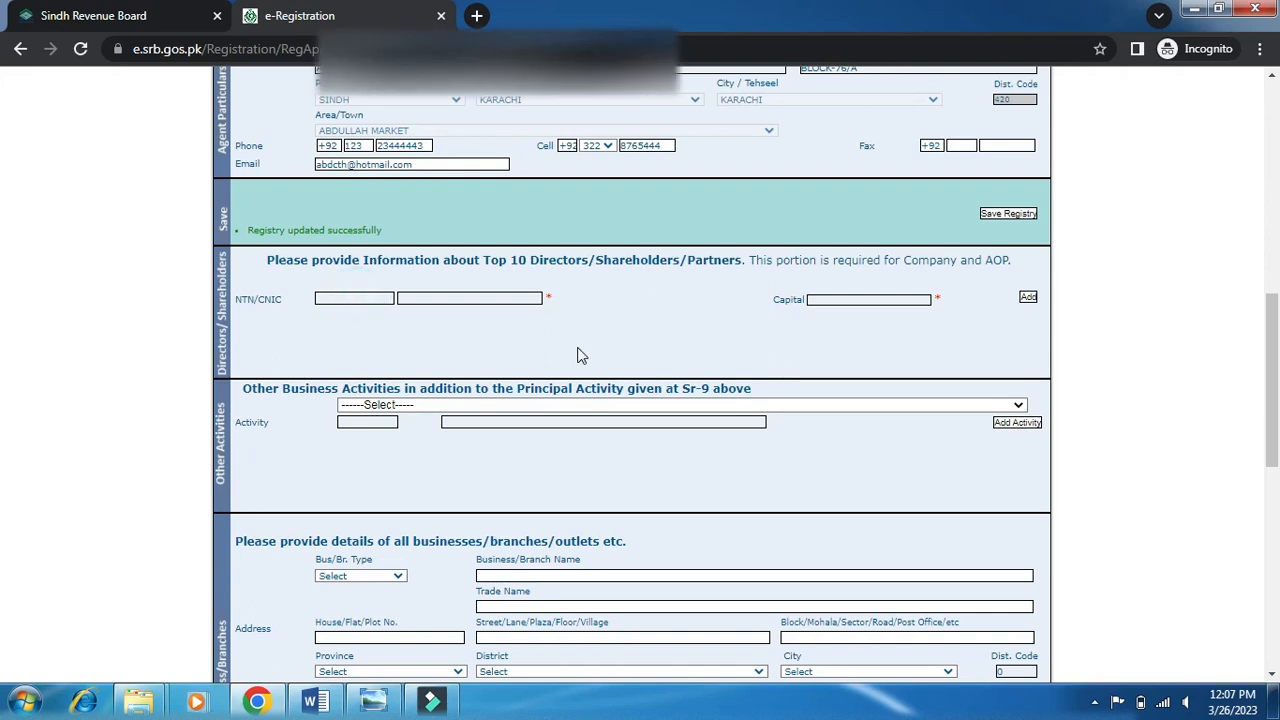
scroll(578, 352, "down", 2)
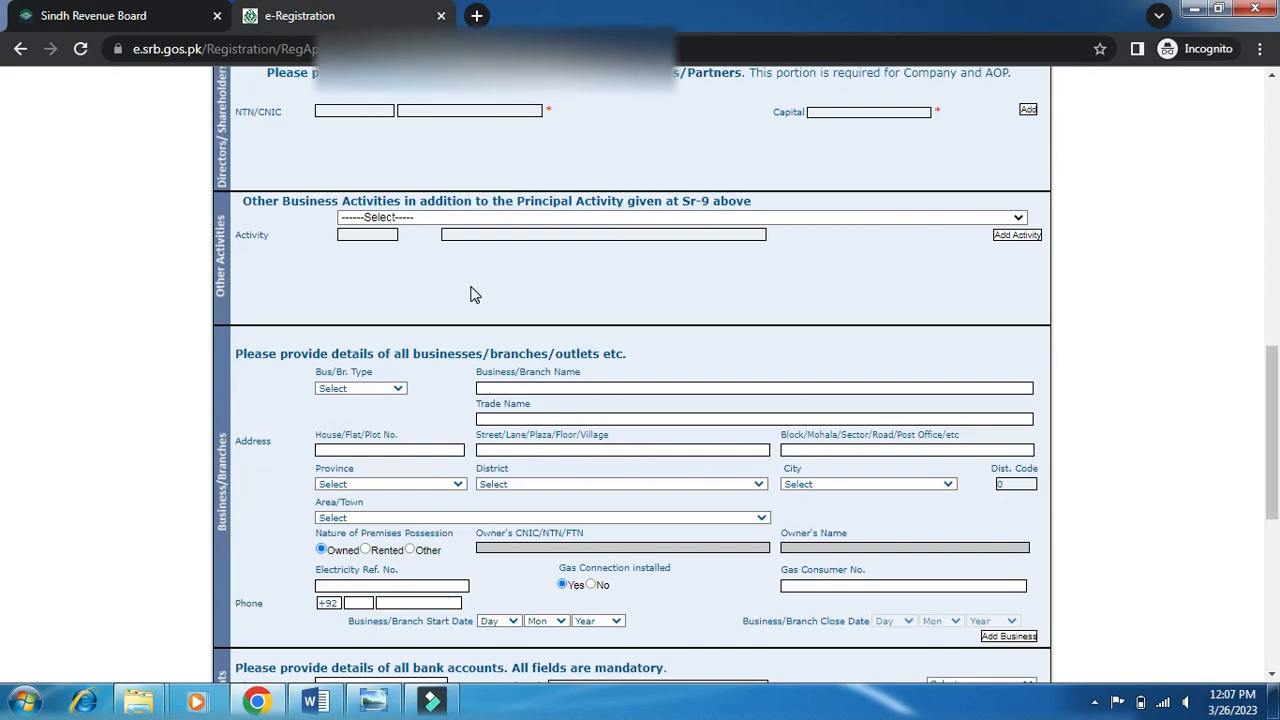
scroll(471, 291, "up", 1)
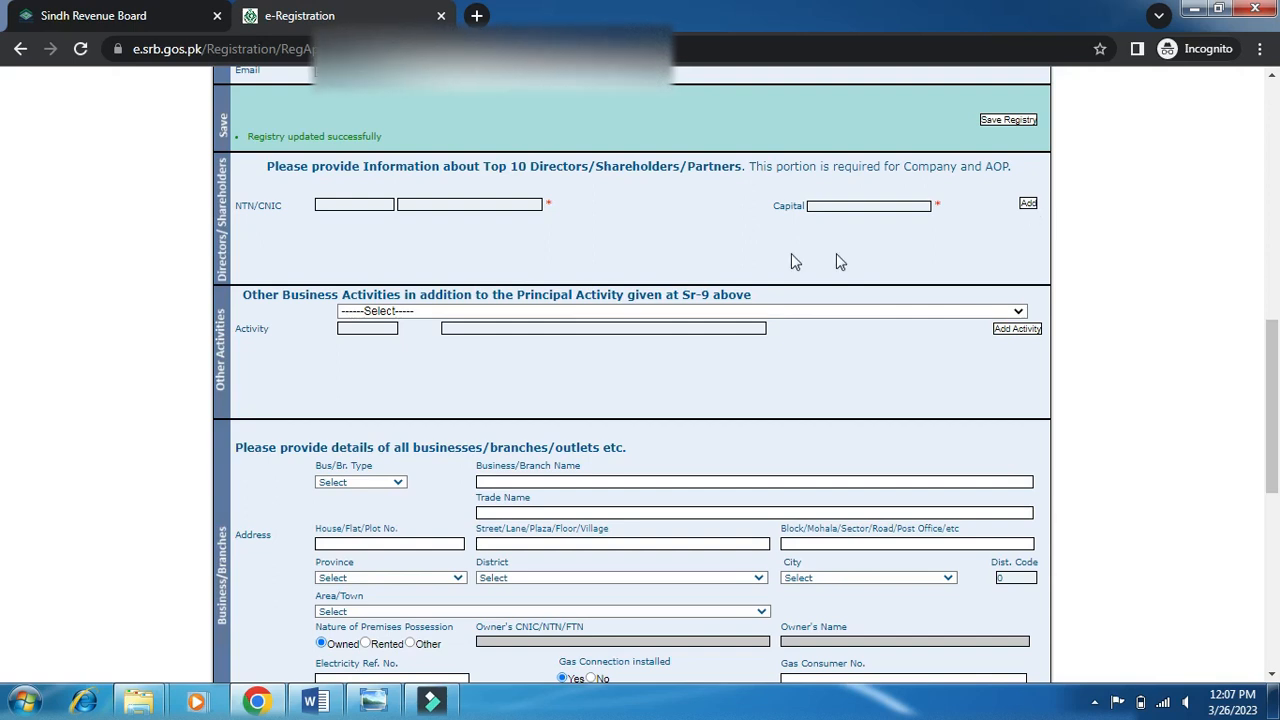
scroll(1000, 237, "down", 1)
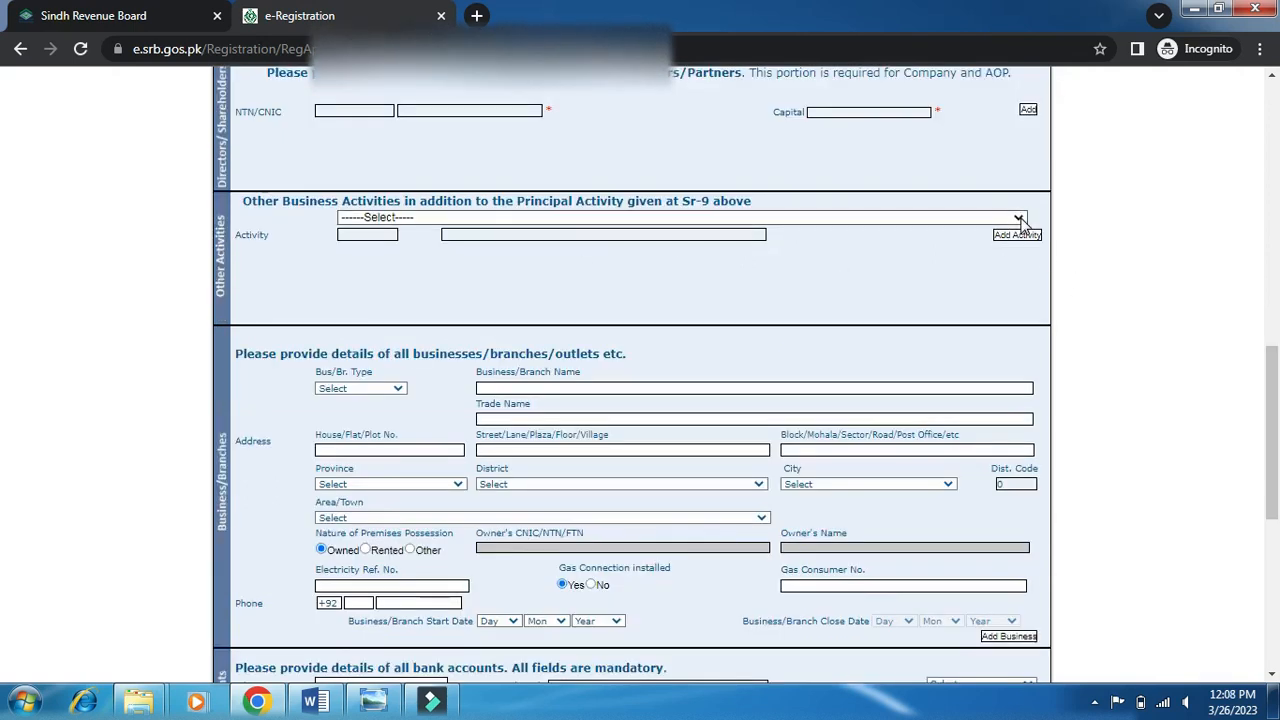
left_click(1019, 219)
left_click(1021, 218)
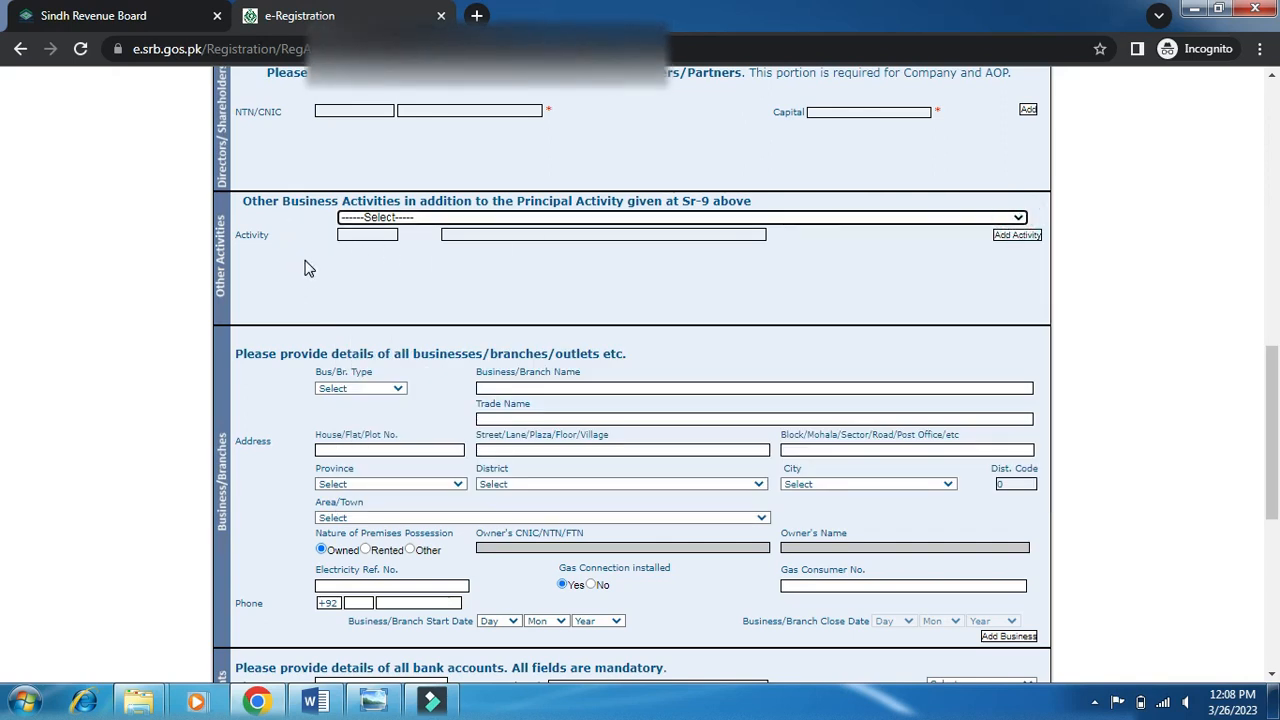
Scroll the form down to the empty Business/Branches and Bank Accounts sections.
scroll(485, 238, "up", 5)
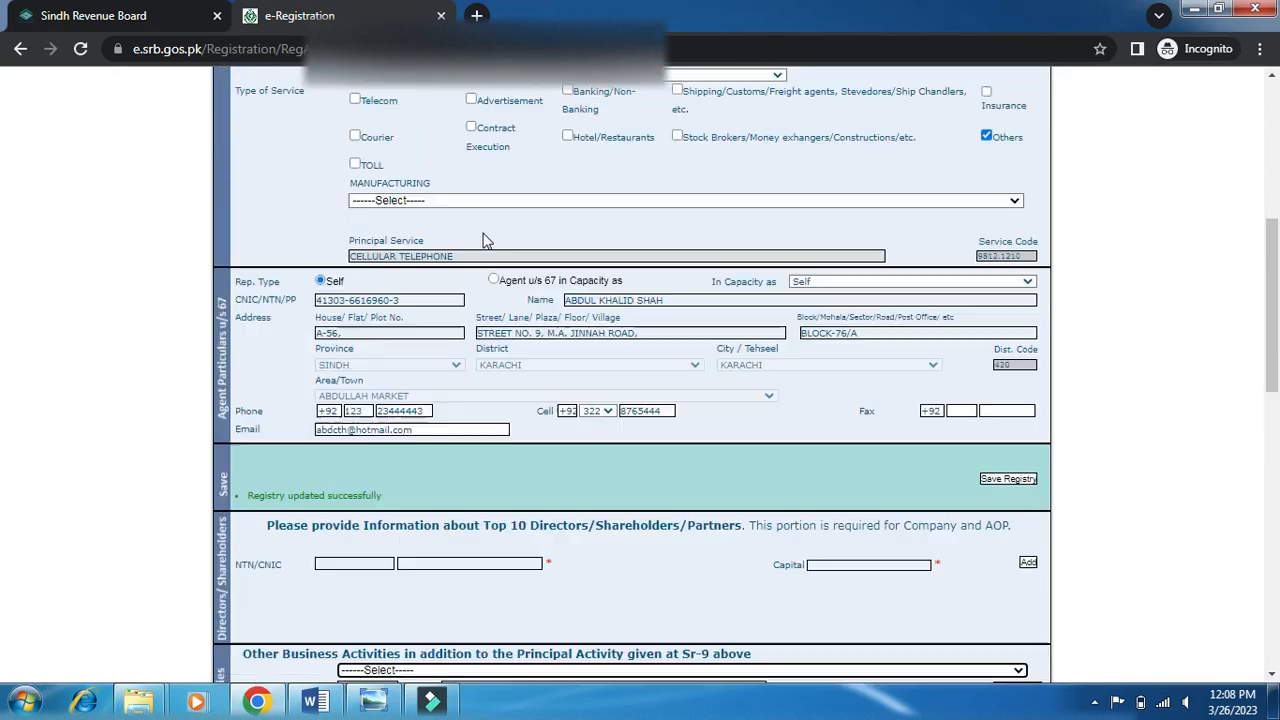
scroll(486, 240, "up", 2)
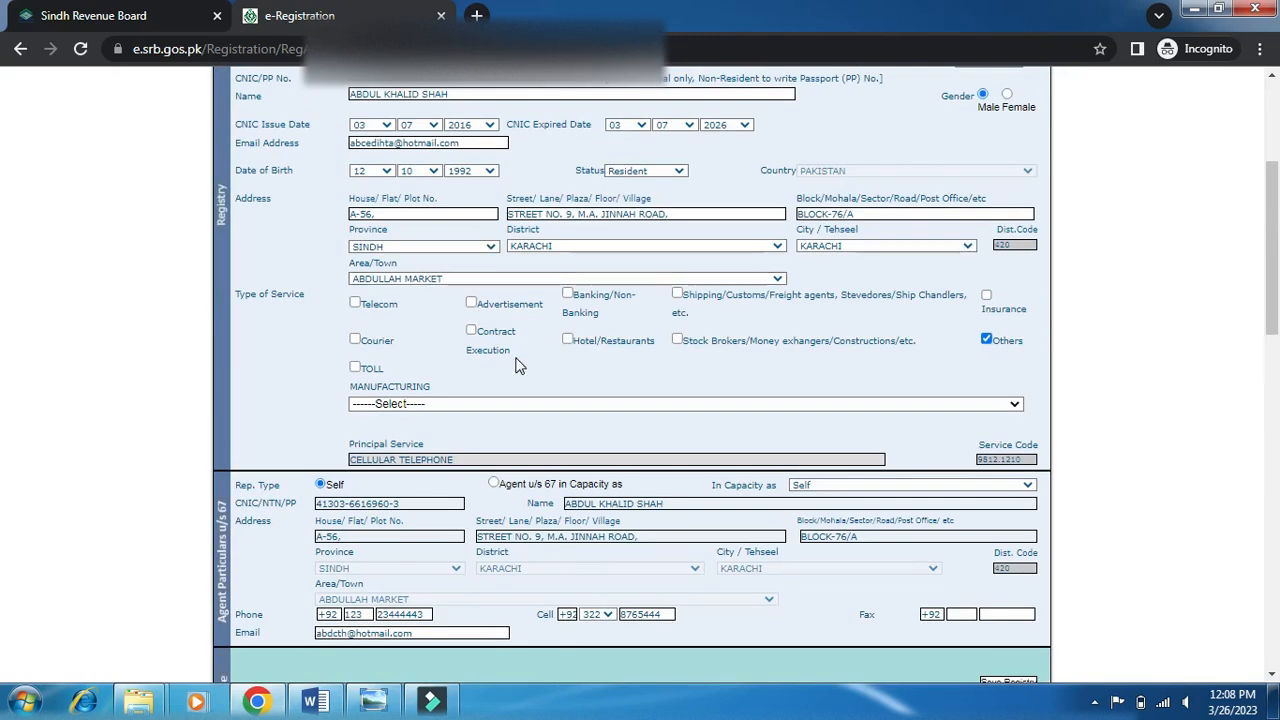
scroll(519, 365, "up", 3)
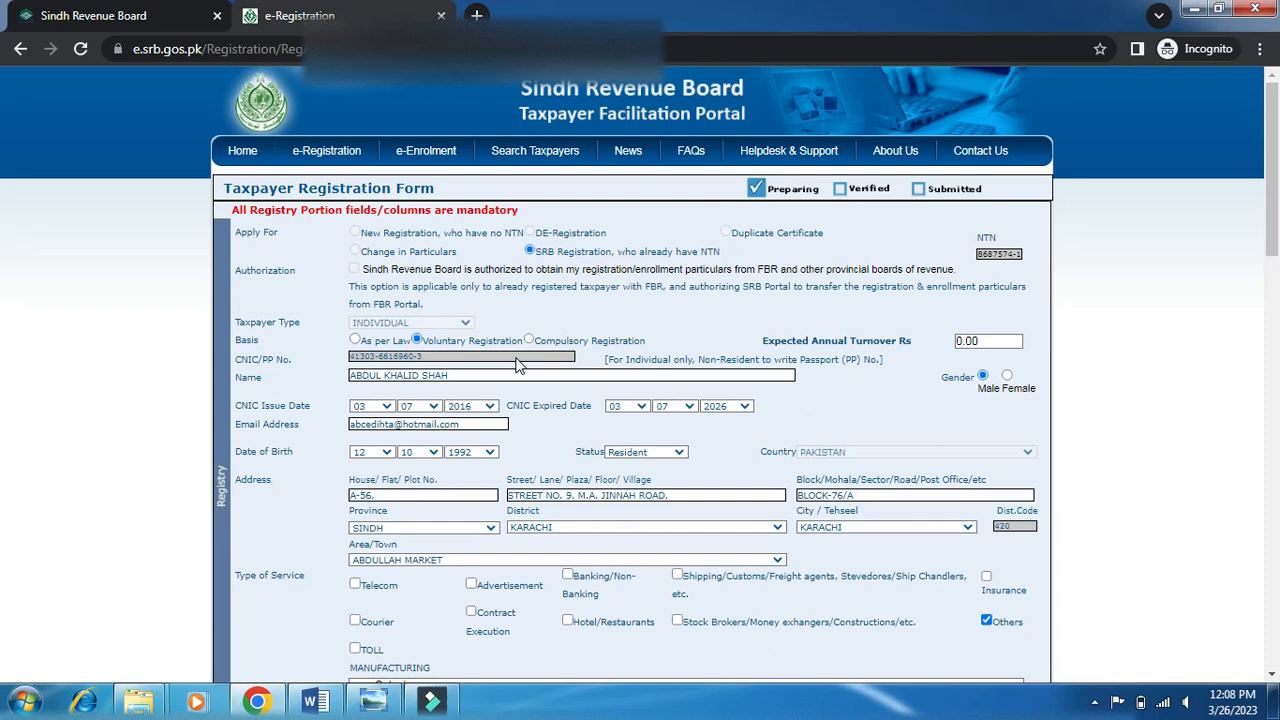
scroll(519, 365, "down", 1)
scroll(519, 365, "down", 2)
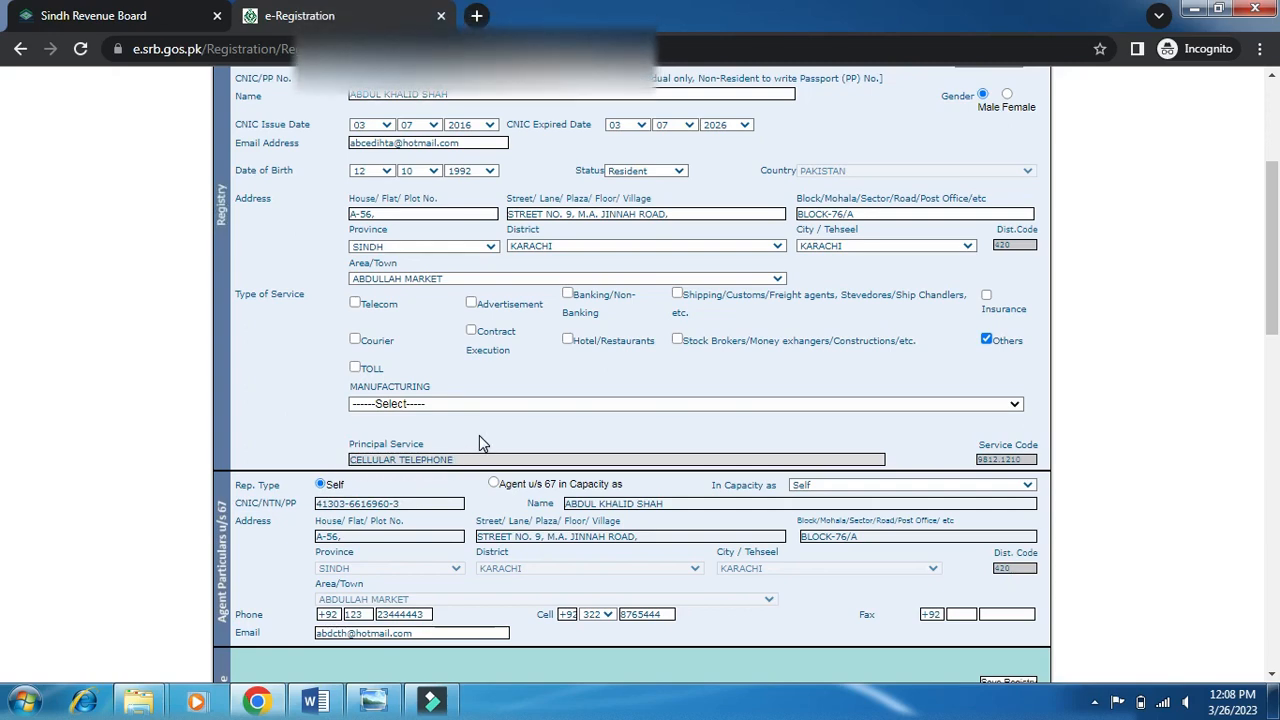
scroll(499, 439, "down", 3)
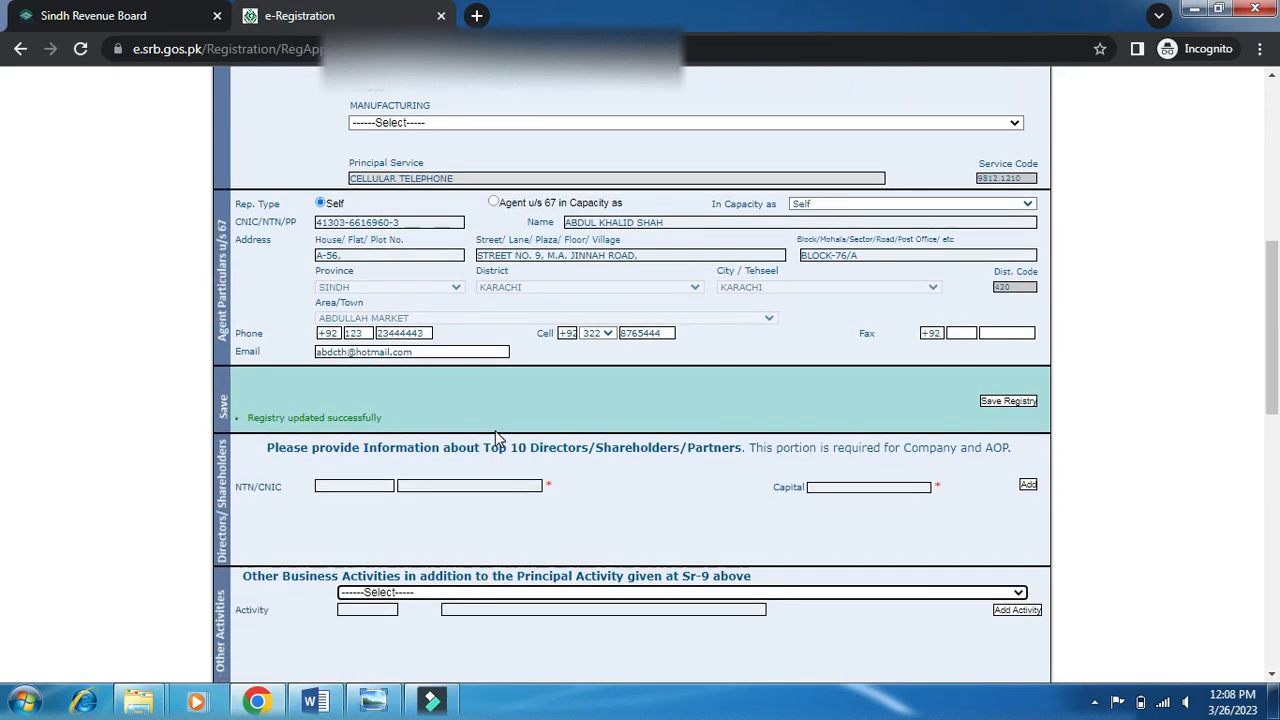
scroll(497, 438, "down", 2)
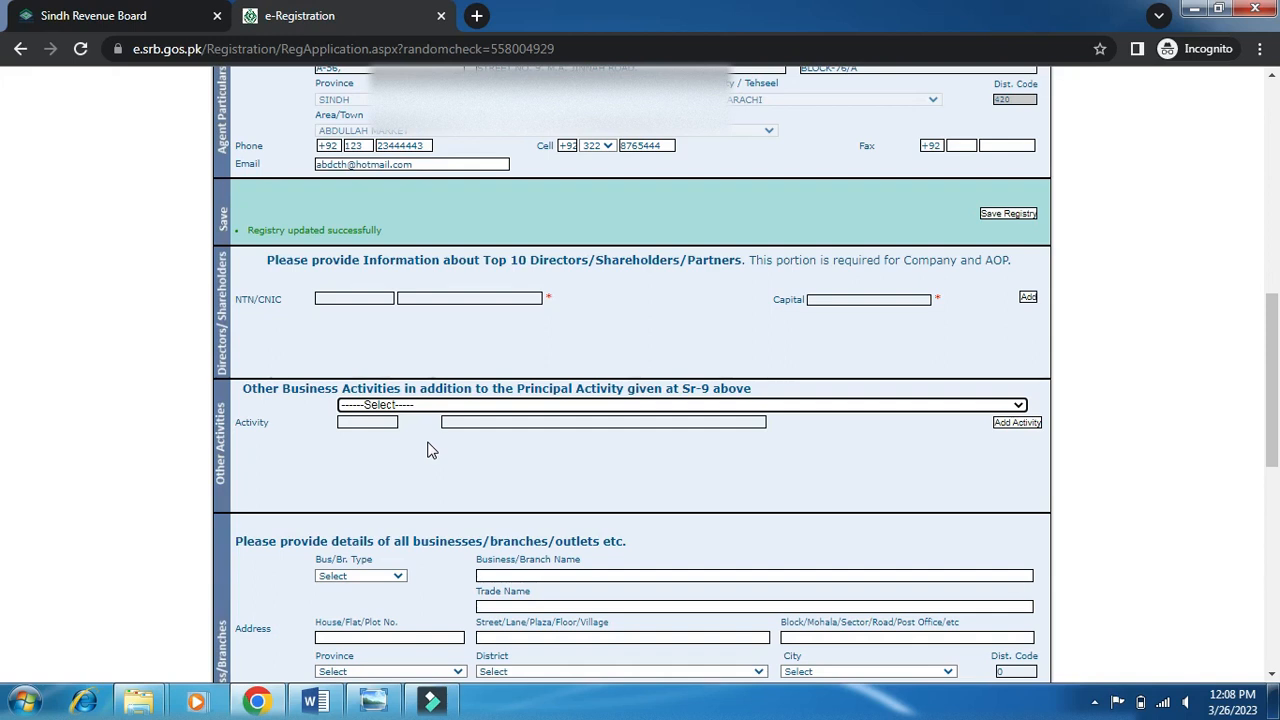
scroll(430, 450, "down", 2)
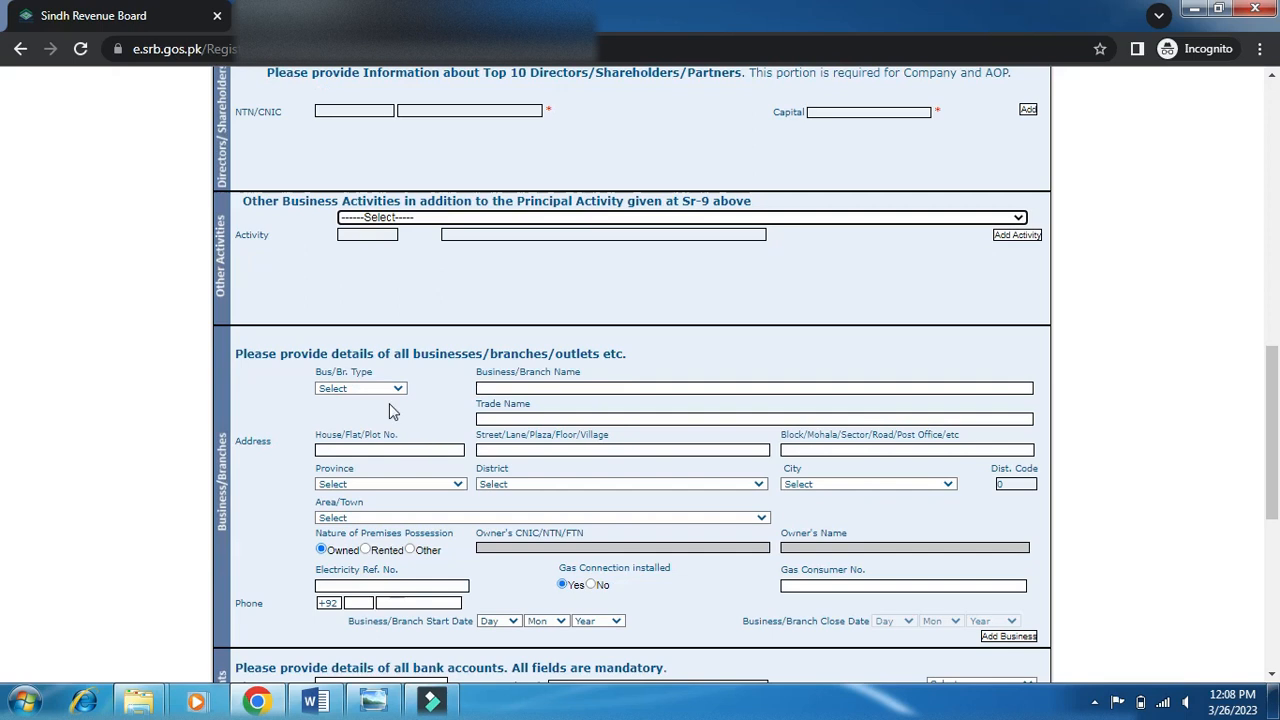
scroll(391, 409, "down", 2)
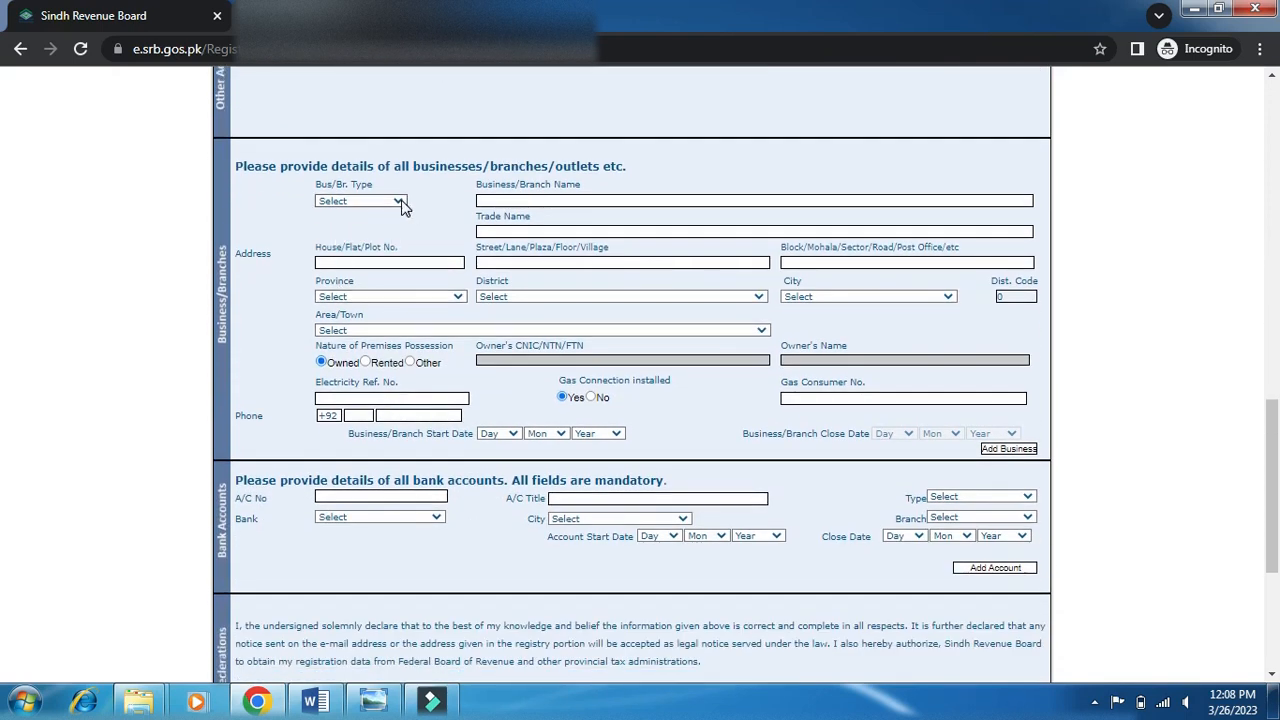
Make the branch a HeadOffice named ABC International, reusing that name as its trade name.
left_click(400, 203)
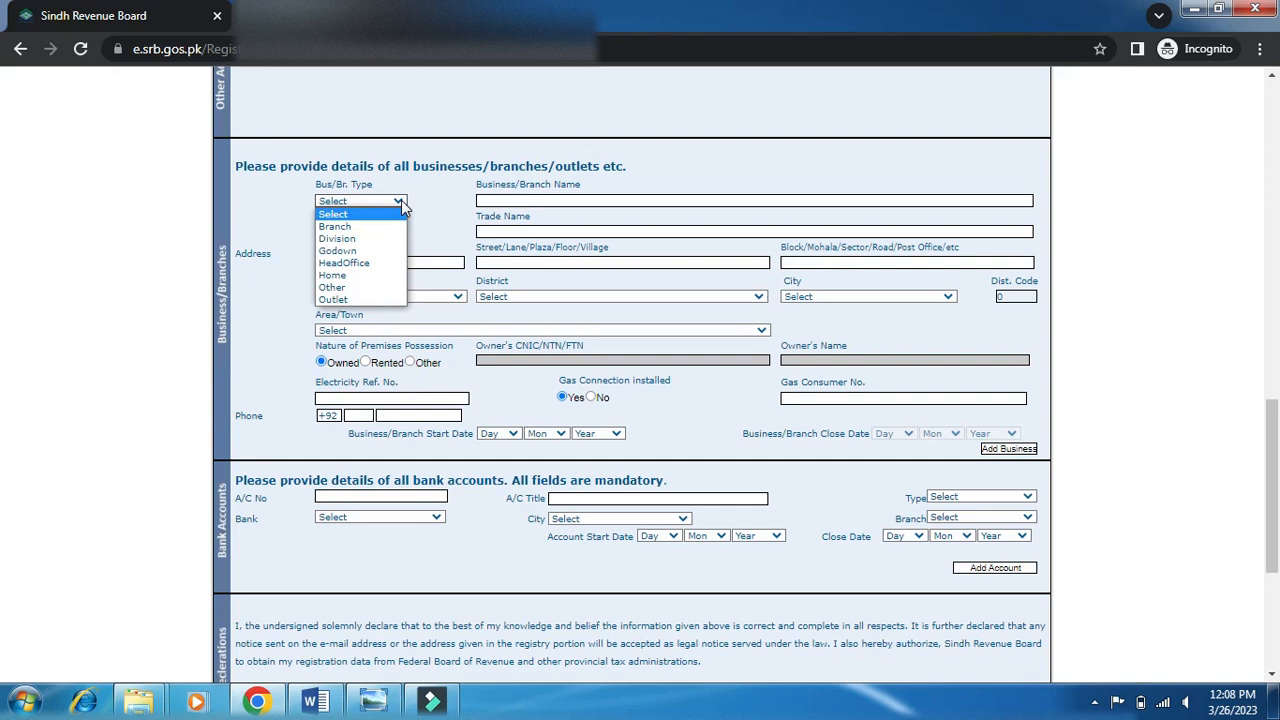
left_click(358, 264)
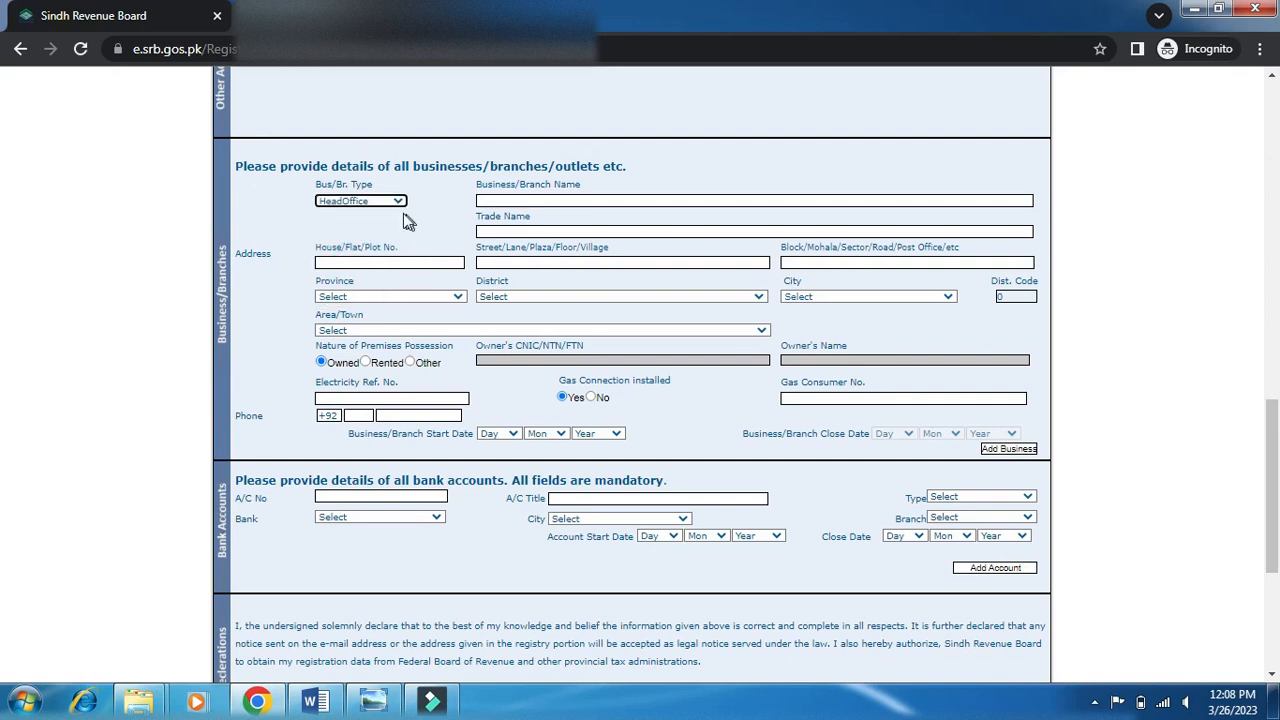
left_click(637, 200)
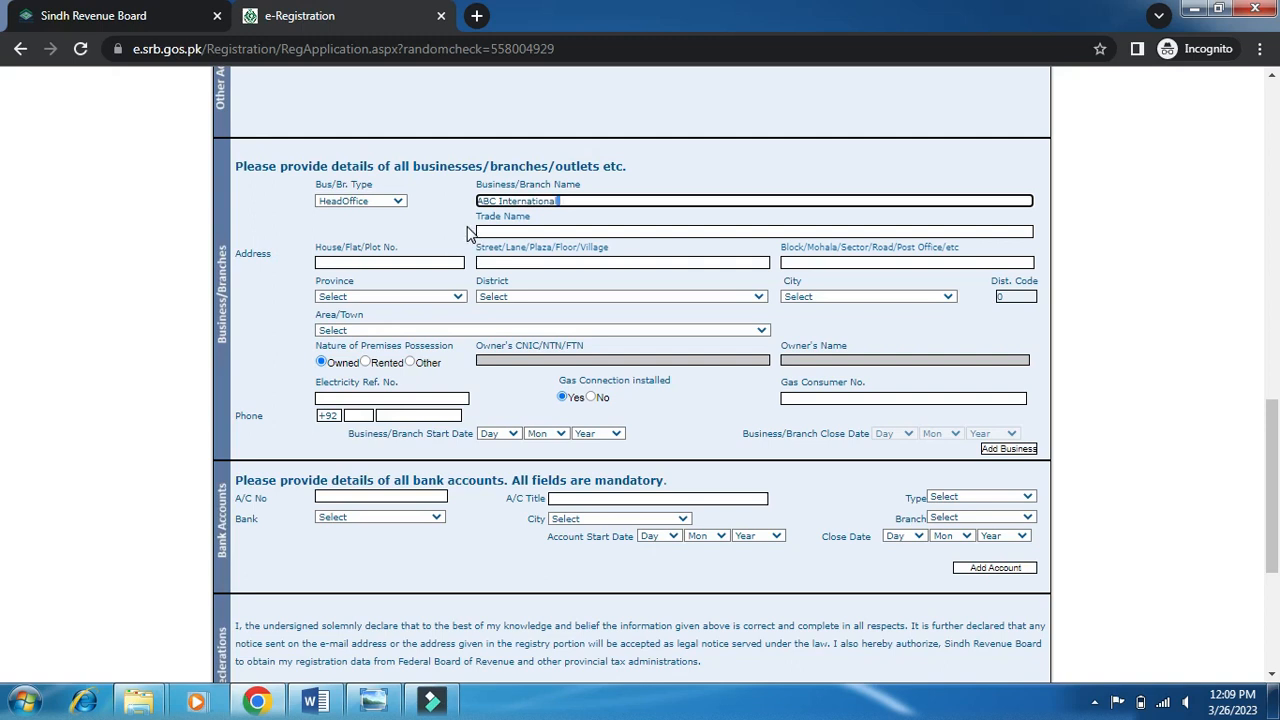
key("shift+Left")
key("shift+Left")
key("shift+Left")
key("shift+Left")
key("shift+Left")
key("shift+Left")
key("shift+Left")
key("shift+Left")
key("shift+Left")
left_click(499, 234)
type("ABC International")
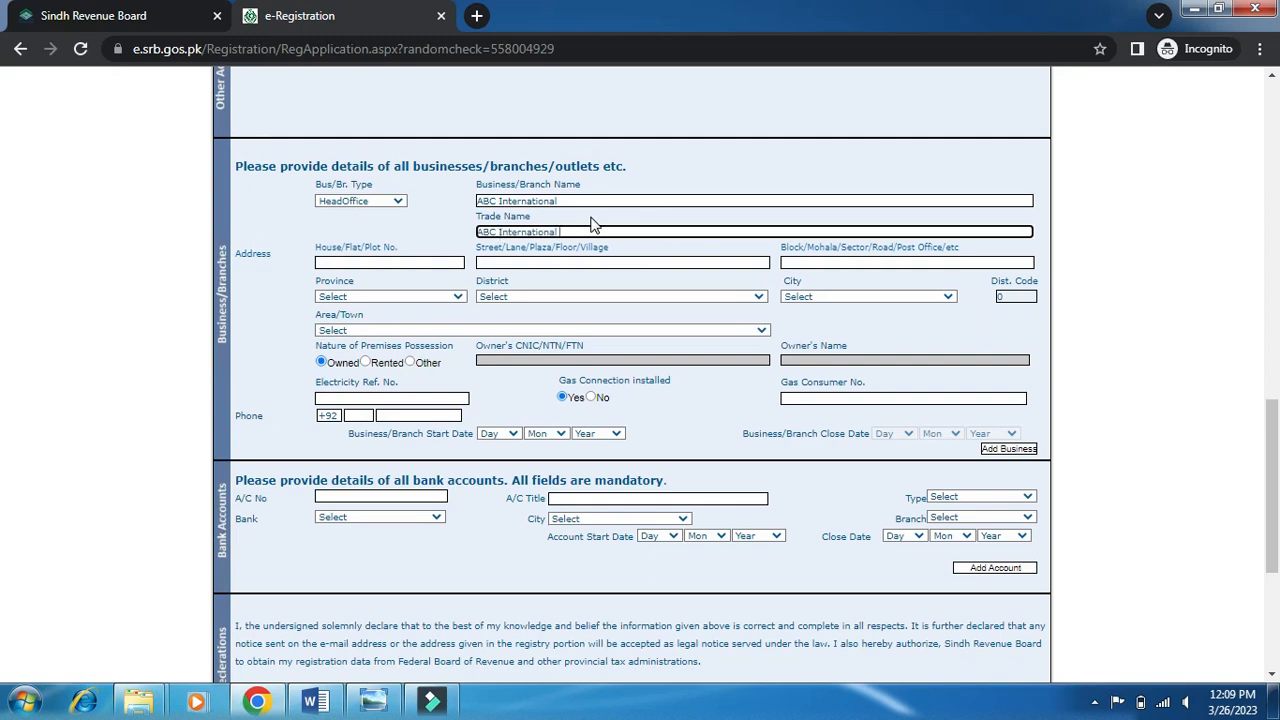
Enter the HeadOffice's house number, street and block address fields.
left_click(356, 261)
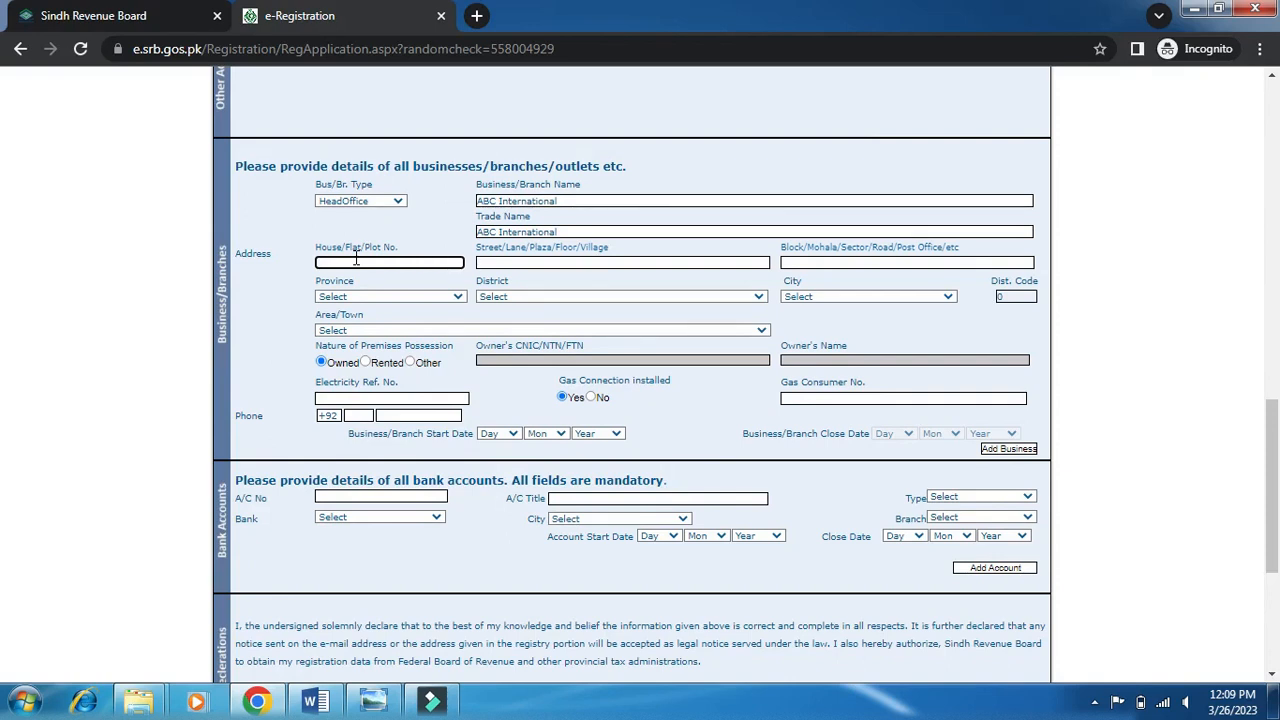
left_click(493, 263)
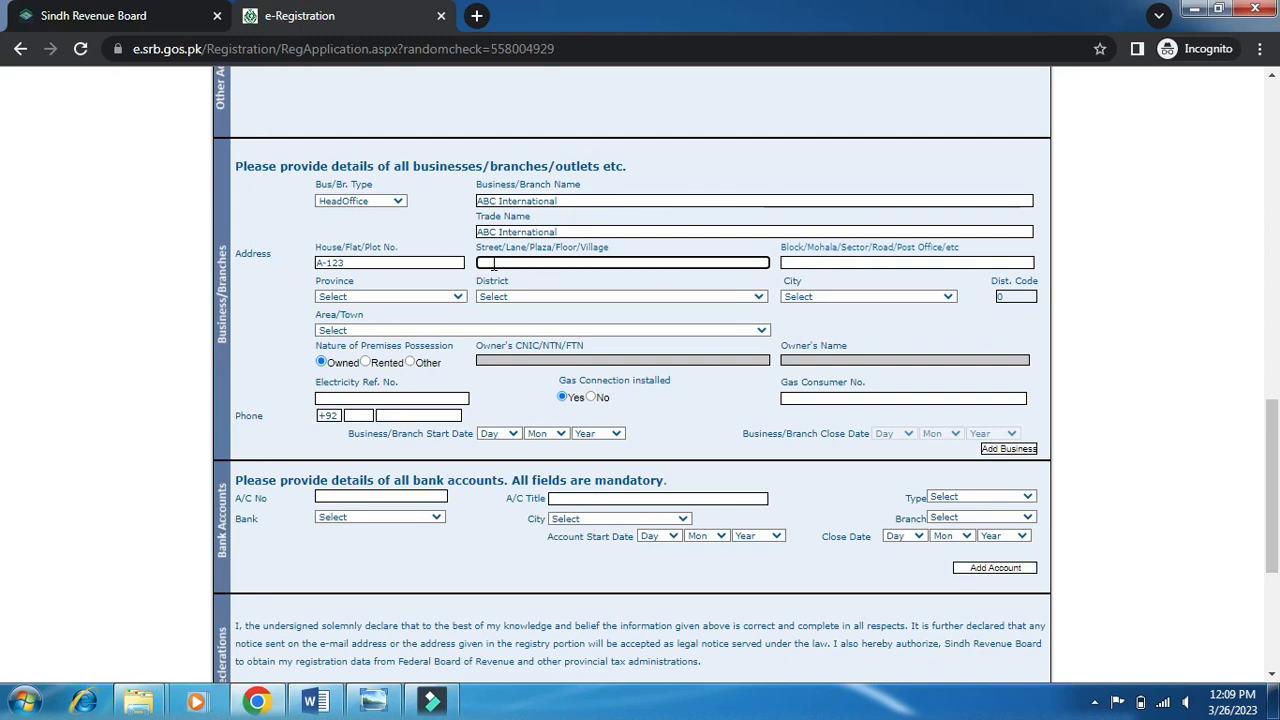
key("Tab")
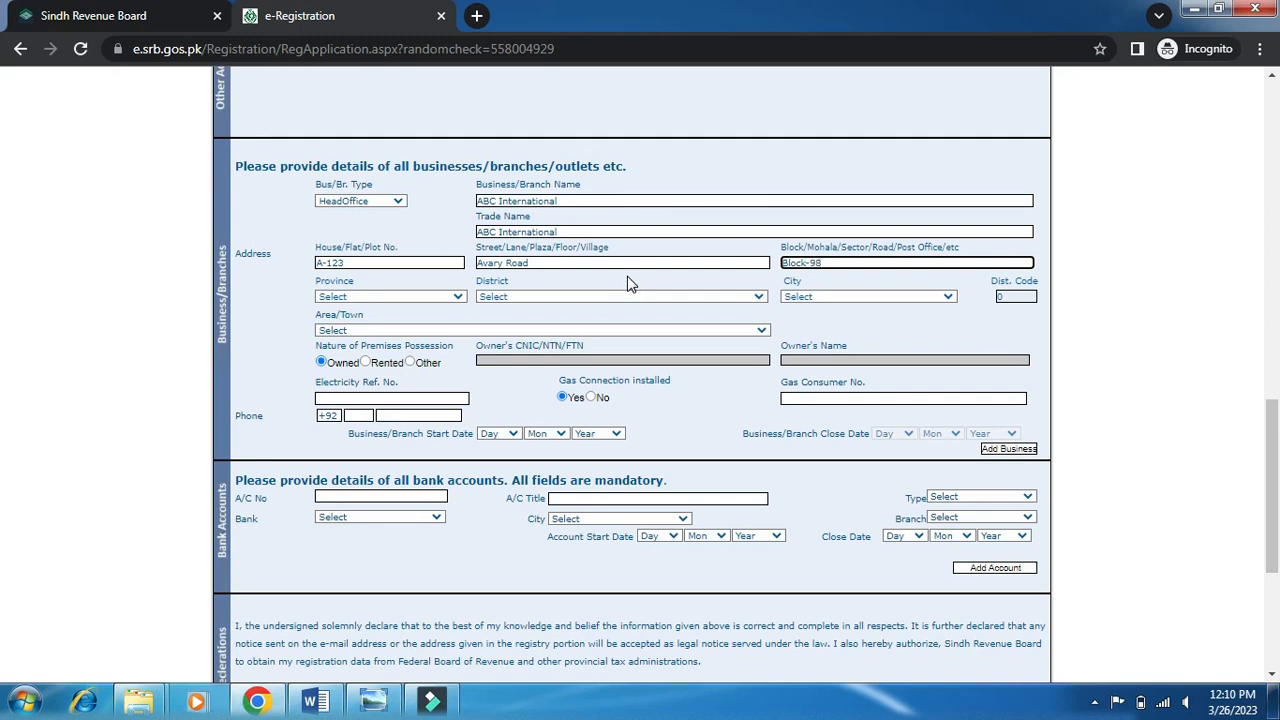
key("Tab")
Place the branch in SINDH, KARACHI district, KARACHI city and ABDULLAH CENTRE area.
key("s")
left_click(500, 295)
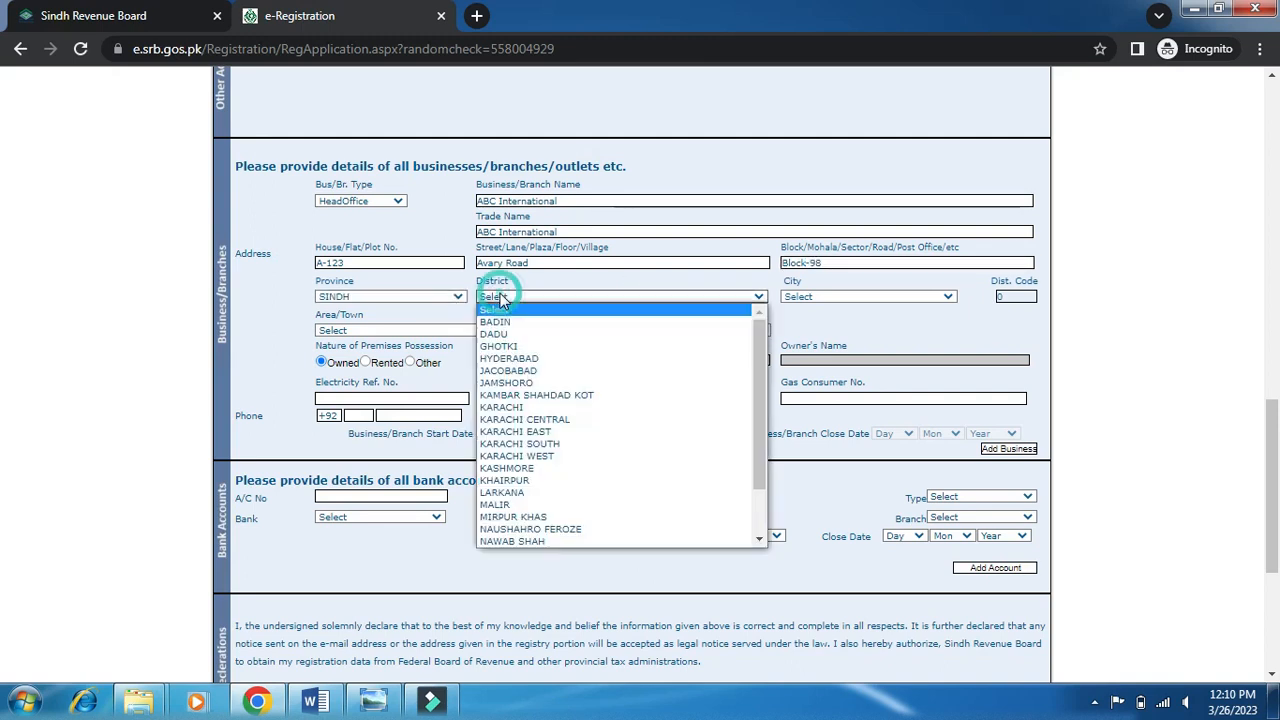
left_click(525, 408)
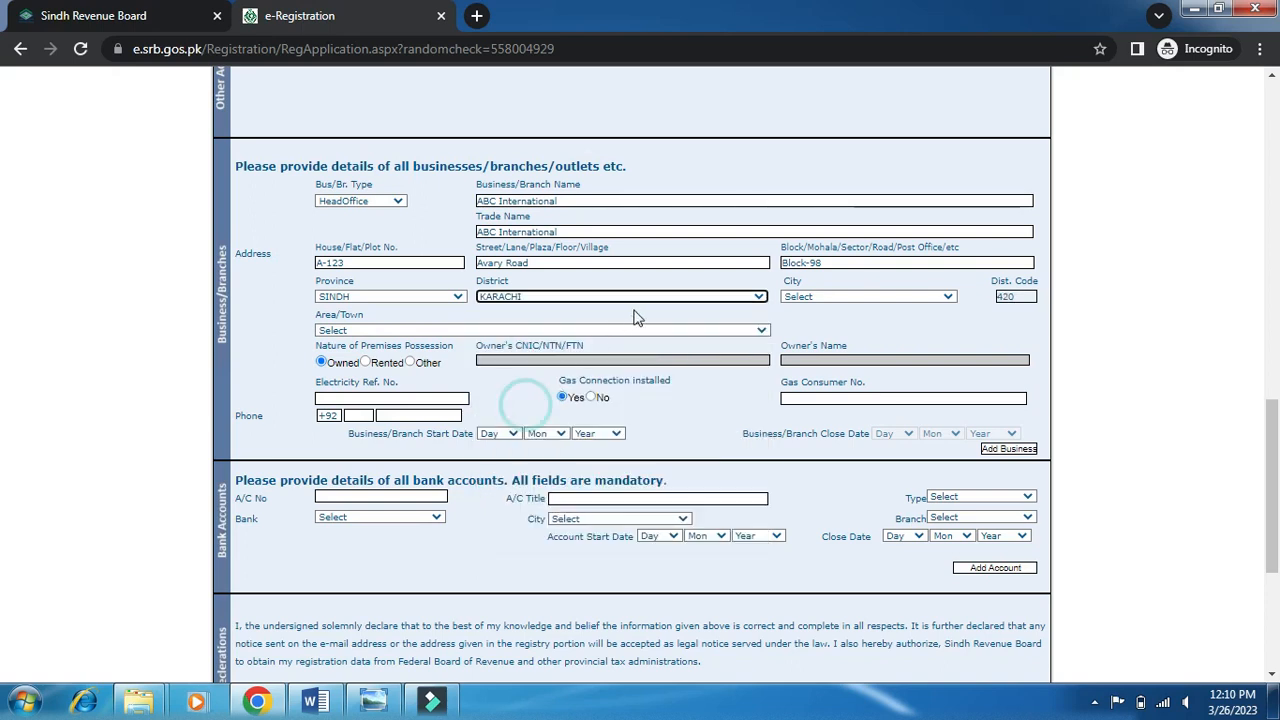
left_click(870, 297)
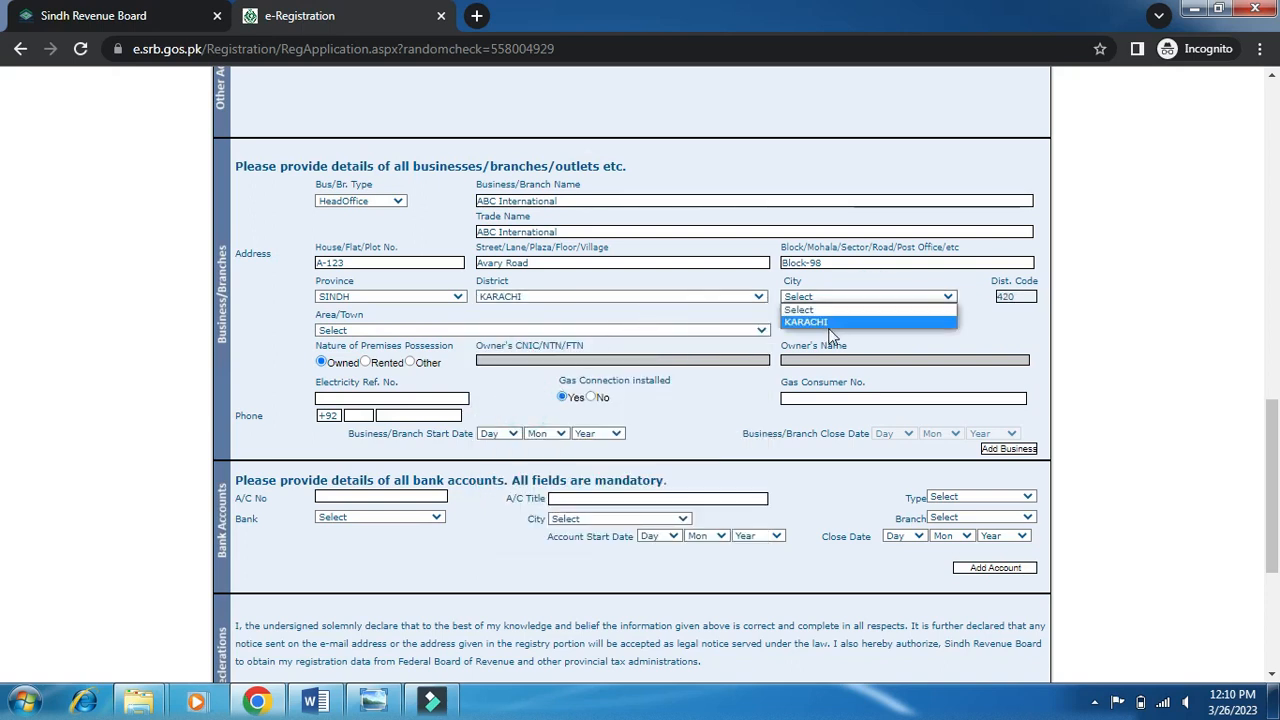
left_click(831, 322)
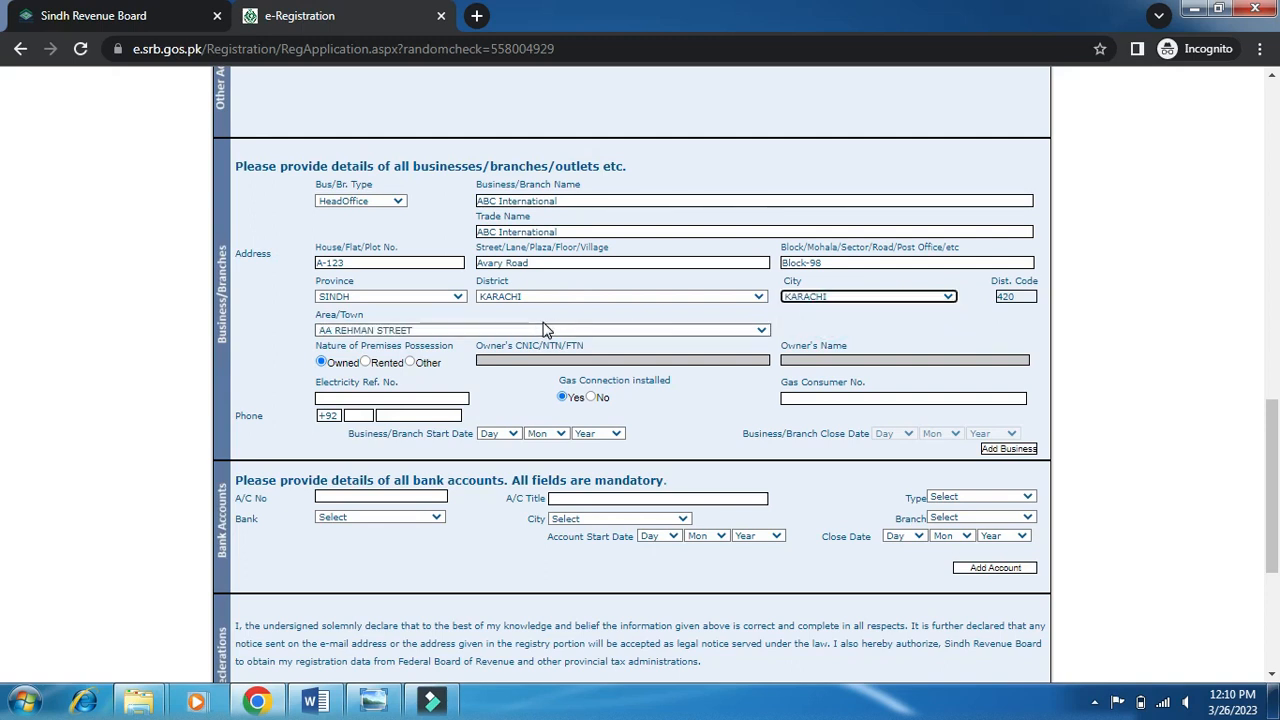
left_click(455, 332)
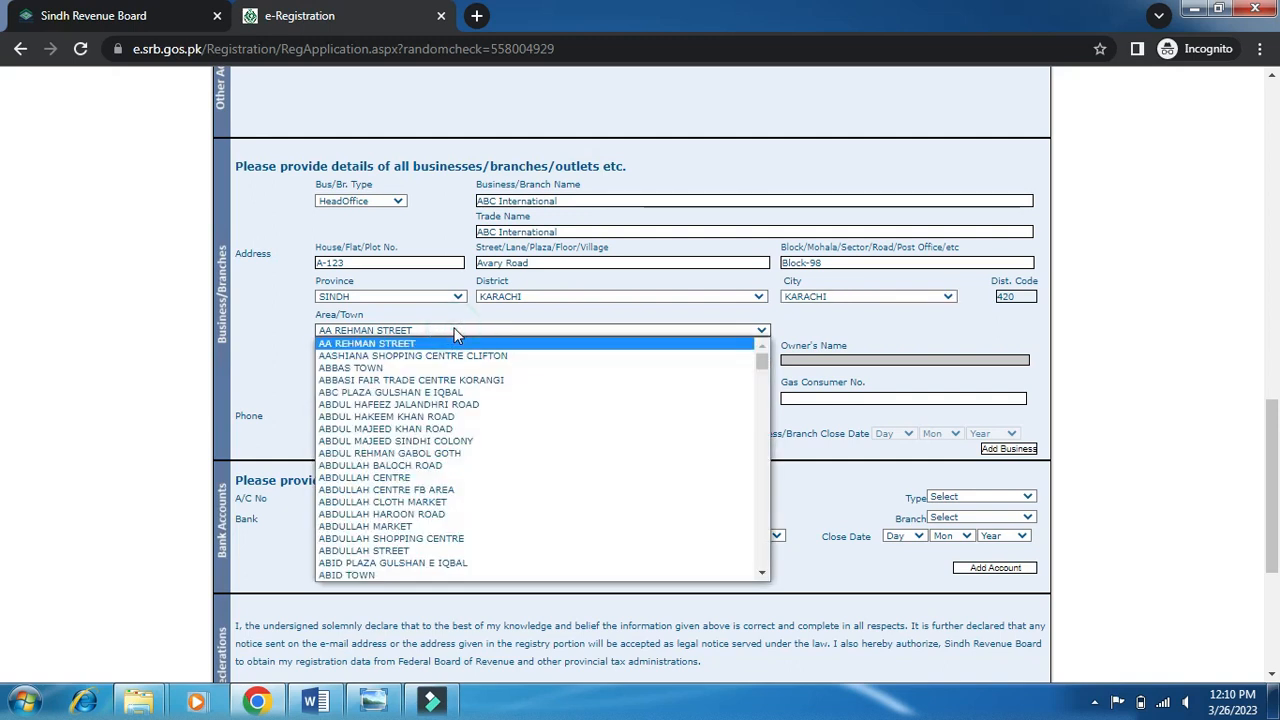
left_click(425, 478)
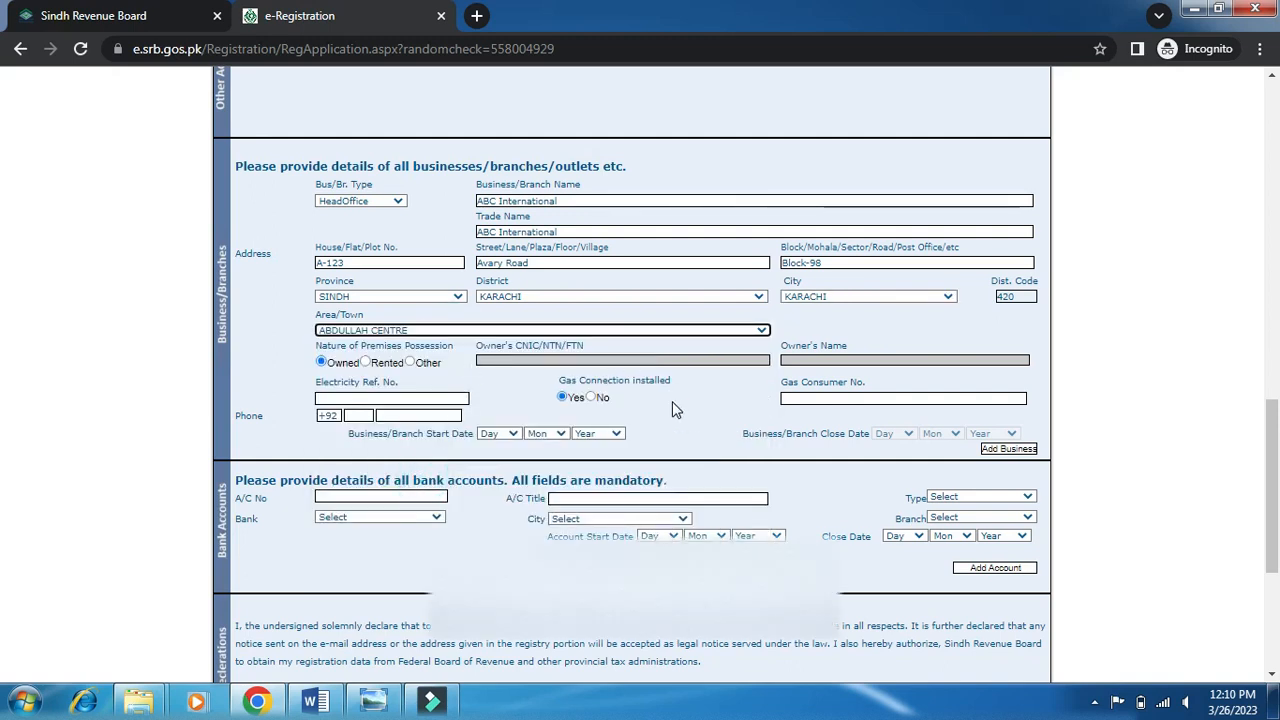
scroll(278, 302, "down", 1)
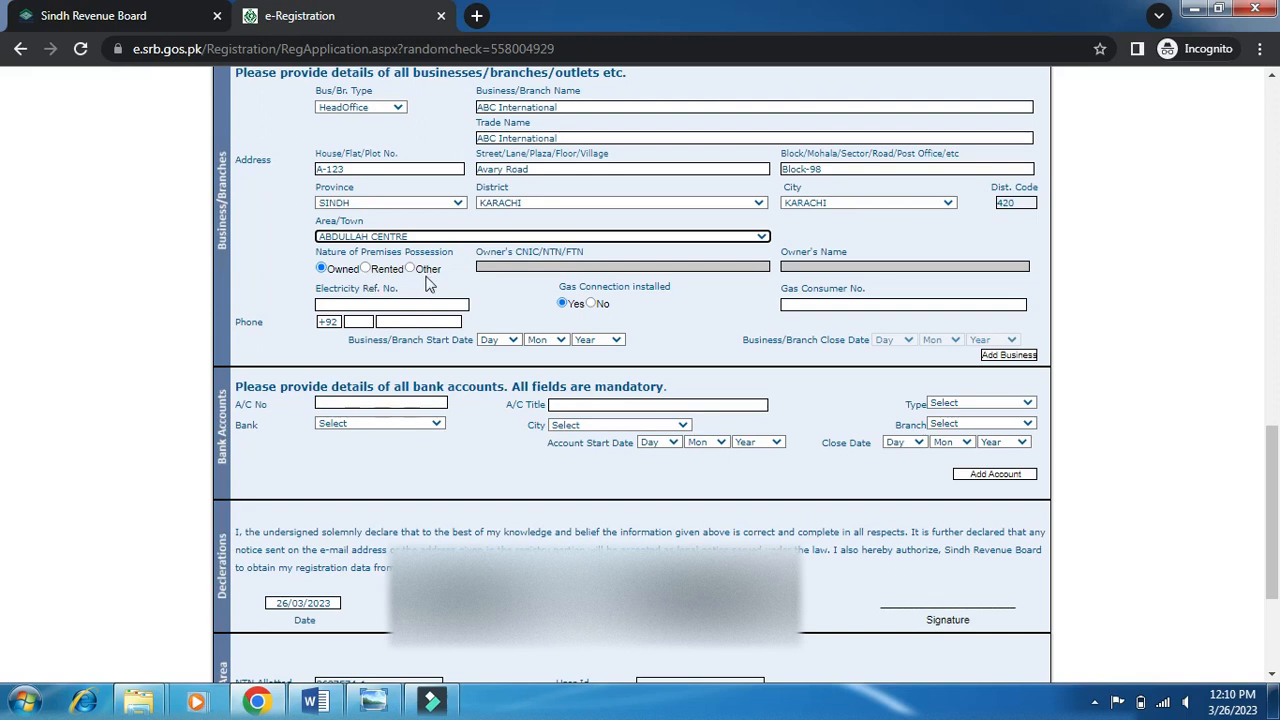
Set the branch's nature of premises to Owned.
left_click(367, 269)
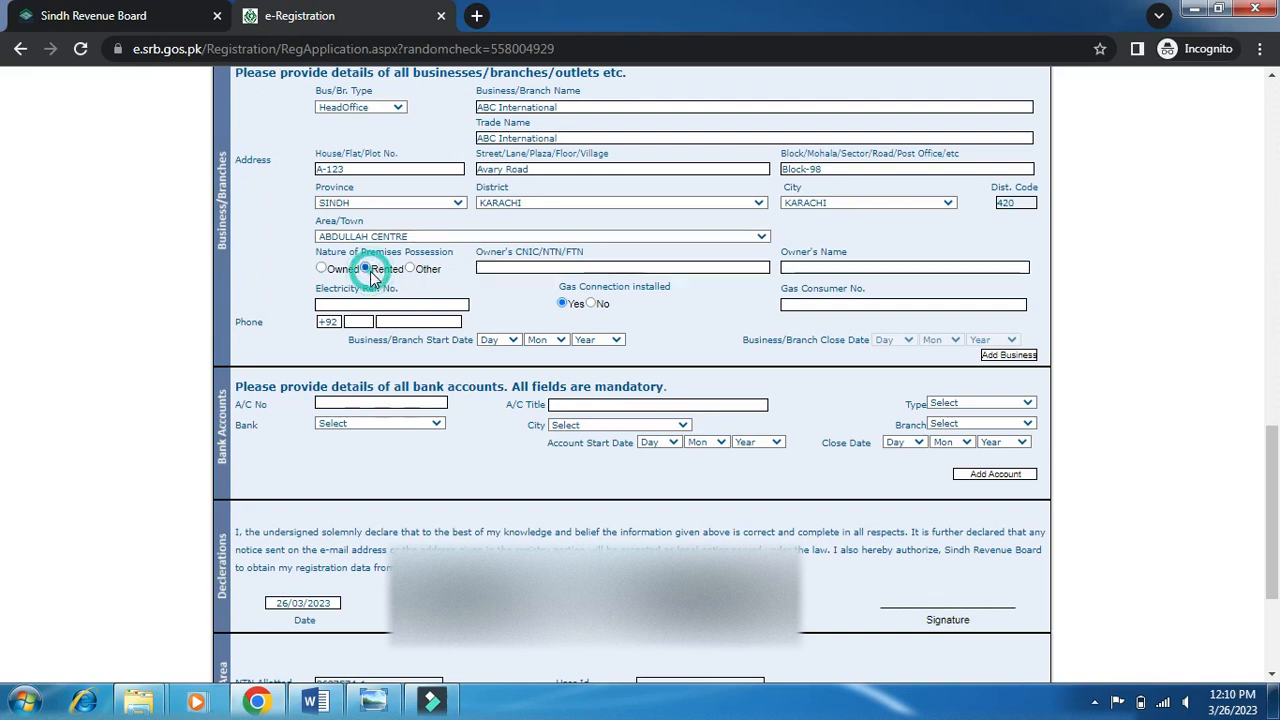
left_click(413, 269)
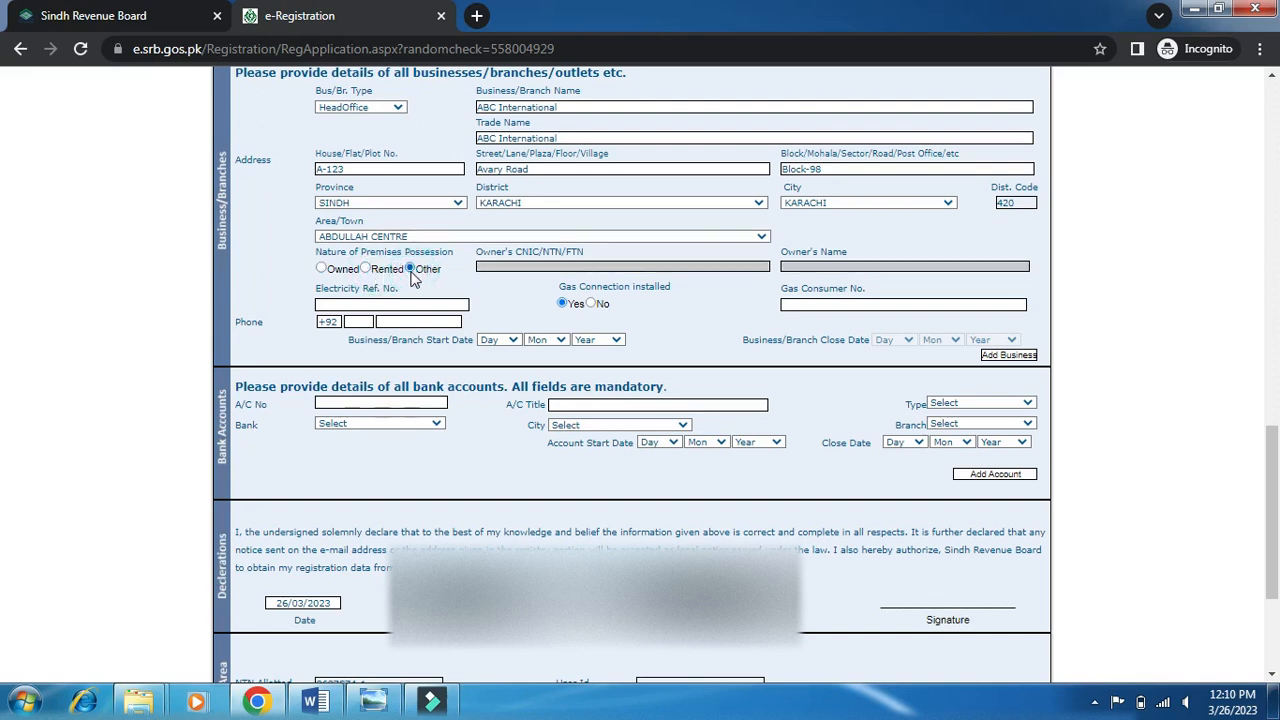
left_click(321, 268)
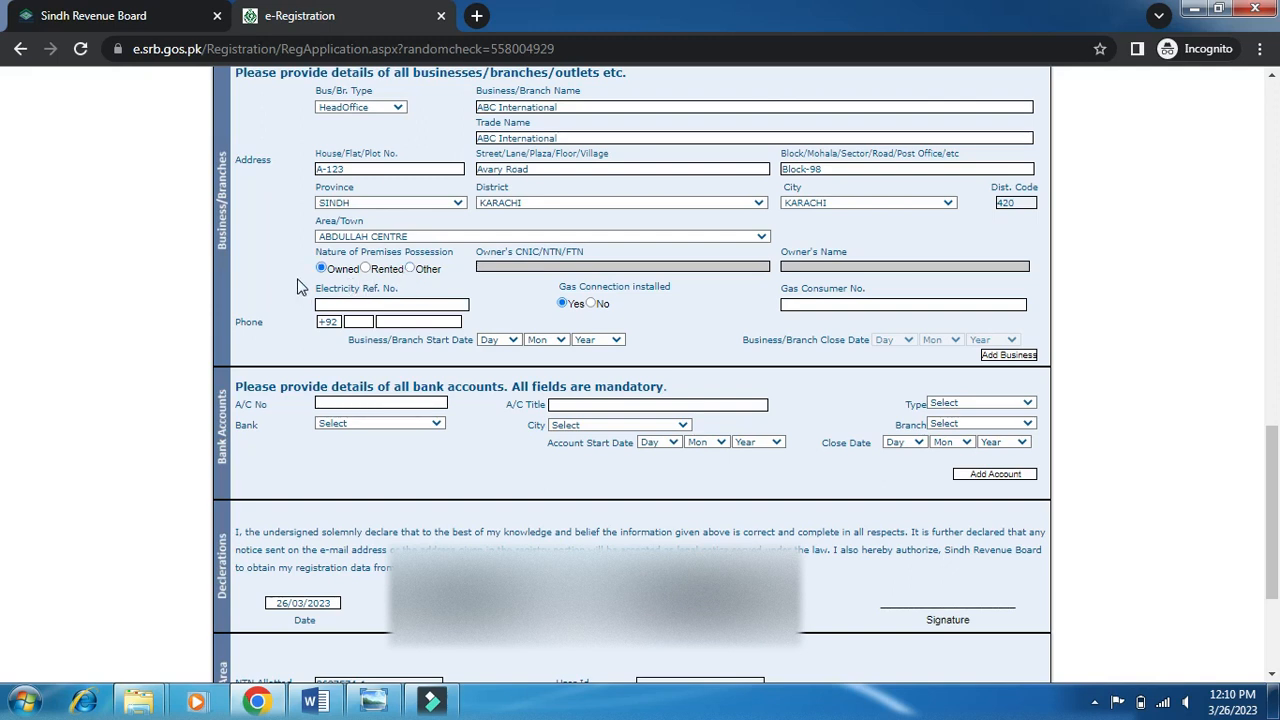
left_click(367, 269)
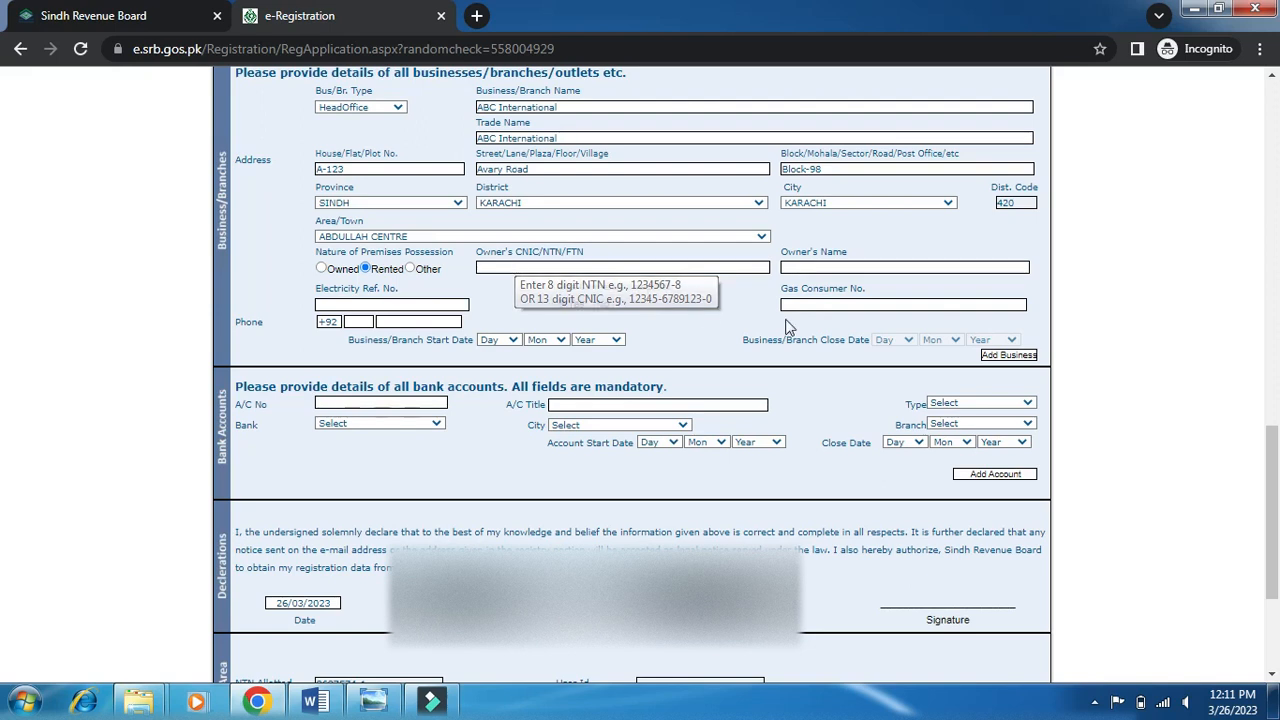
left_click(321, 268)
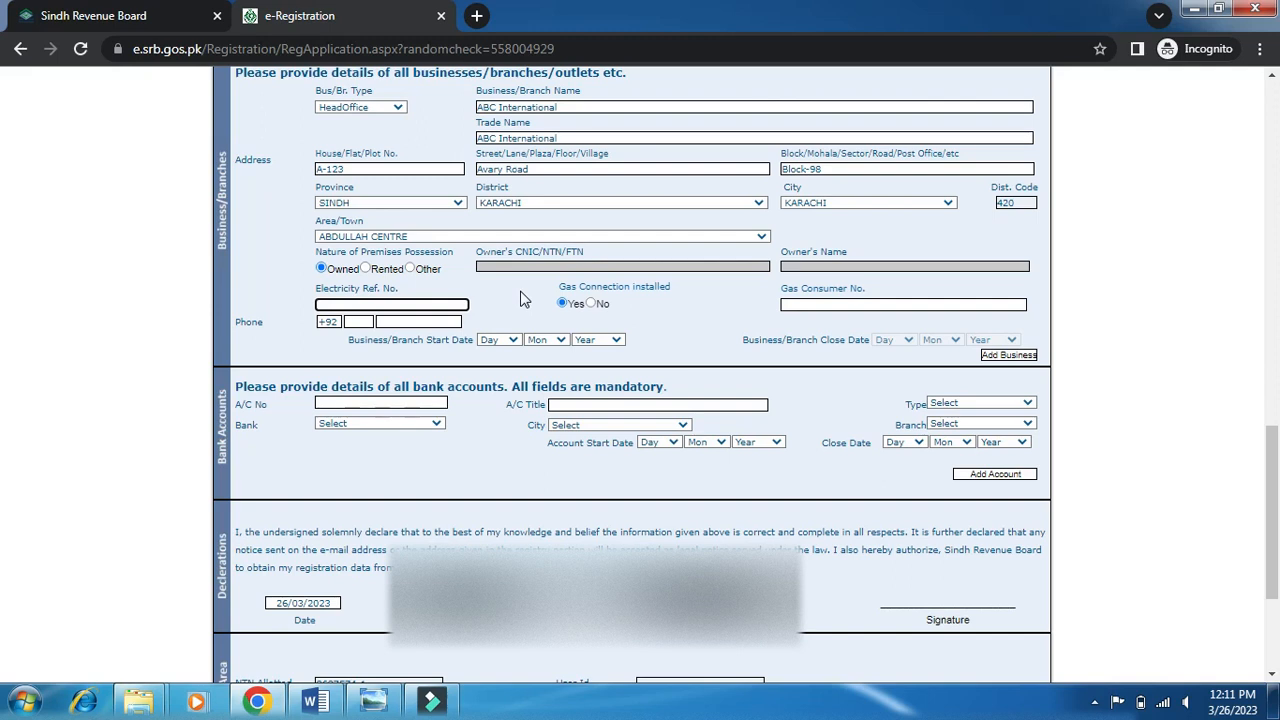
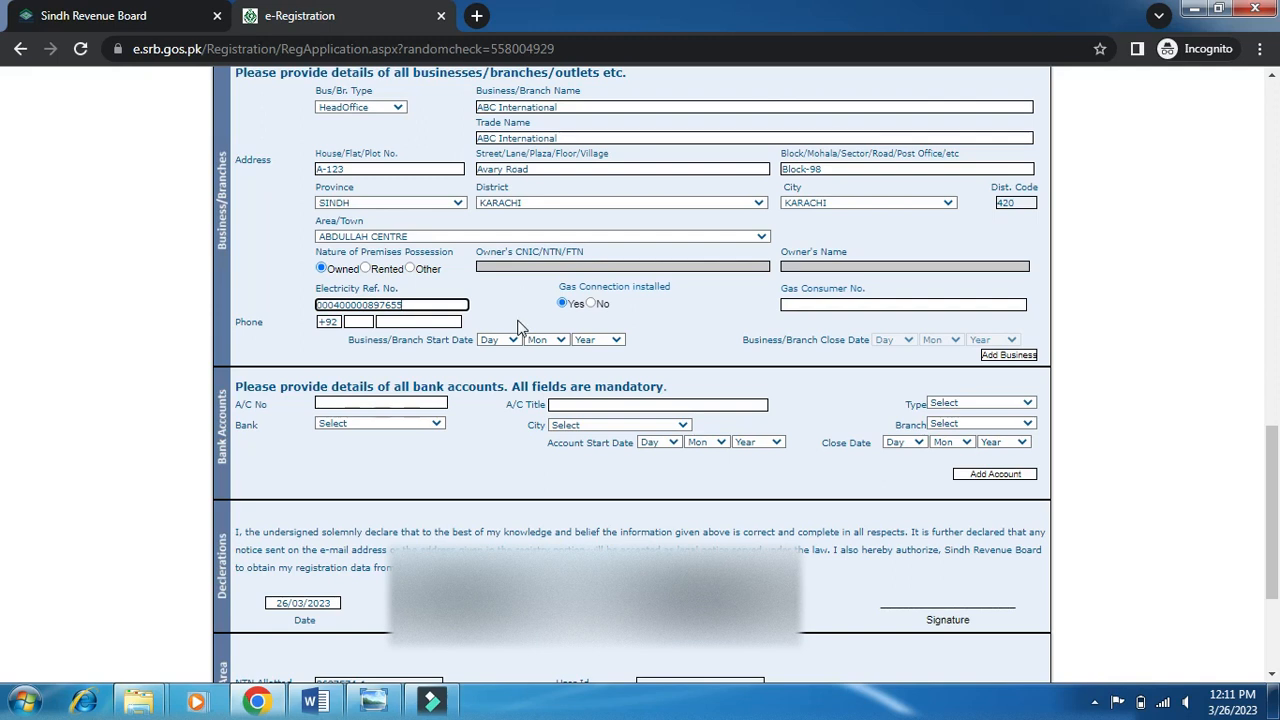
Enter the electricity reference number and set Gas Connection to No.
left_click(597, 304)
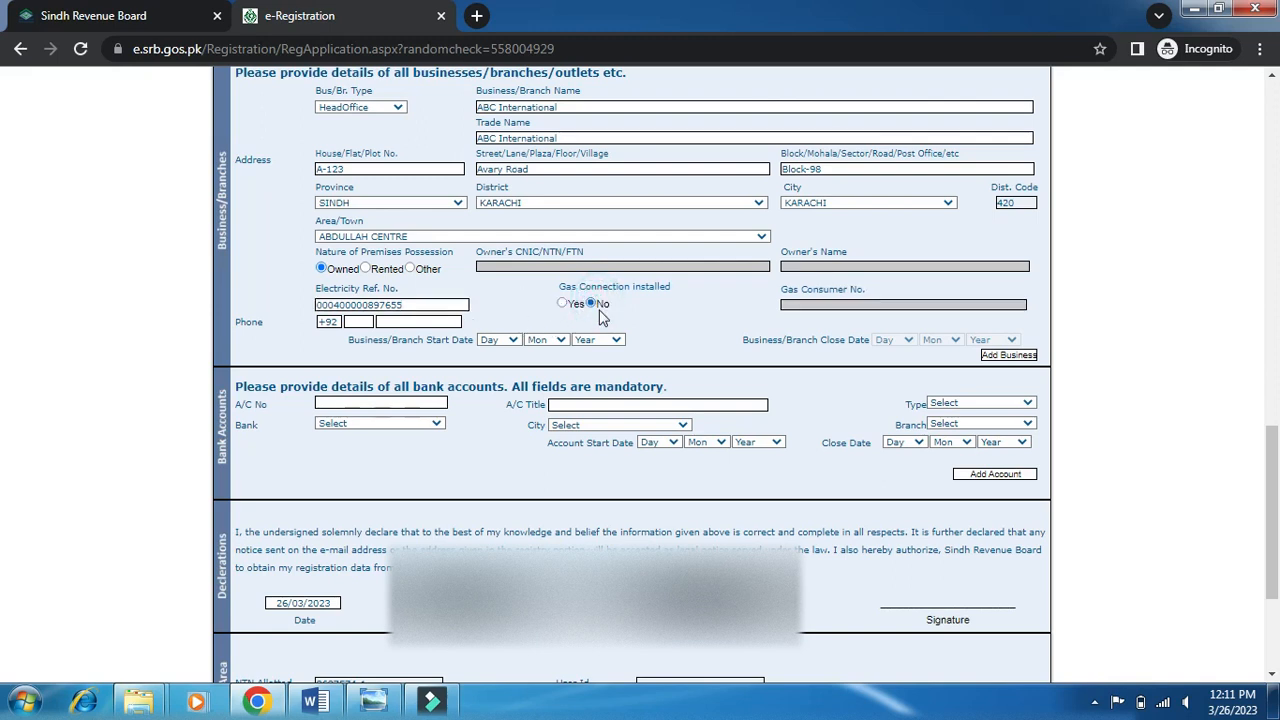
left_click(563, 303)
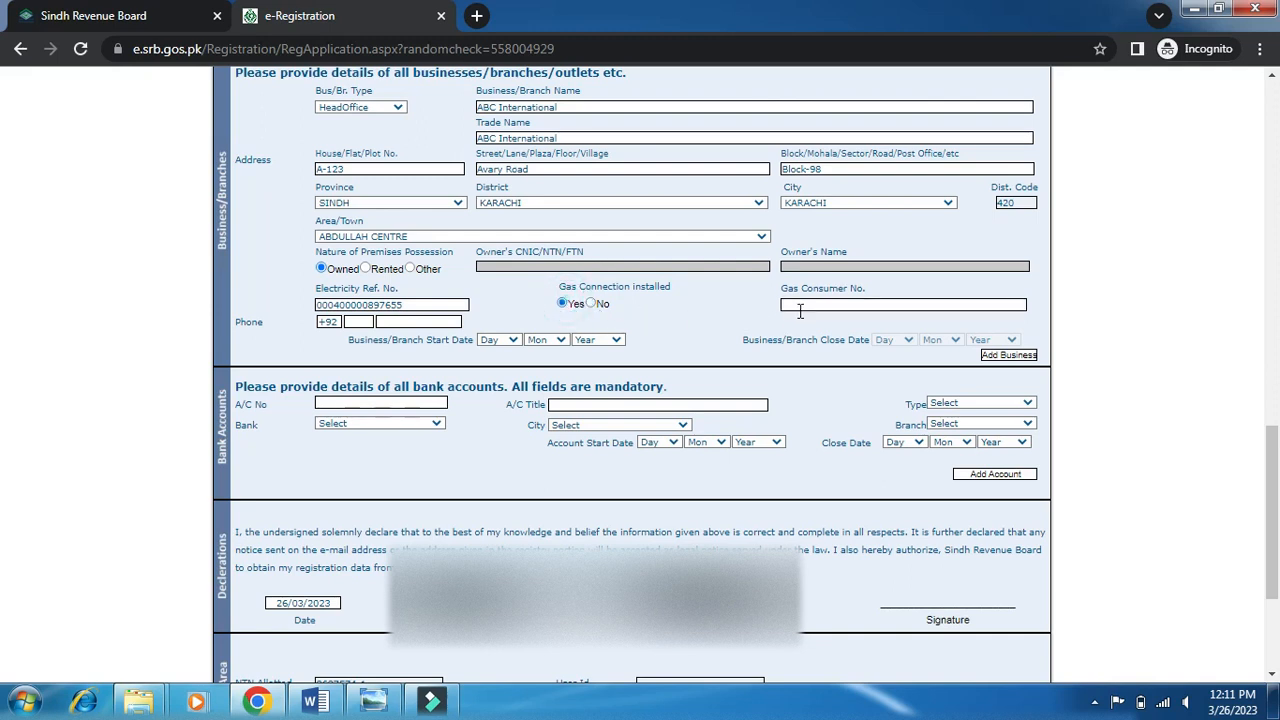
left_click(592, 304)
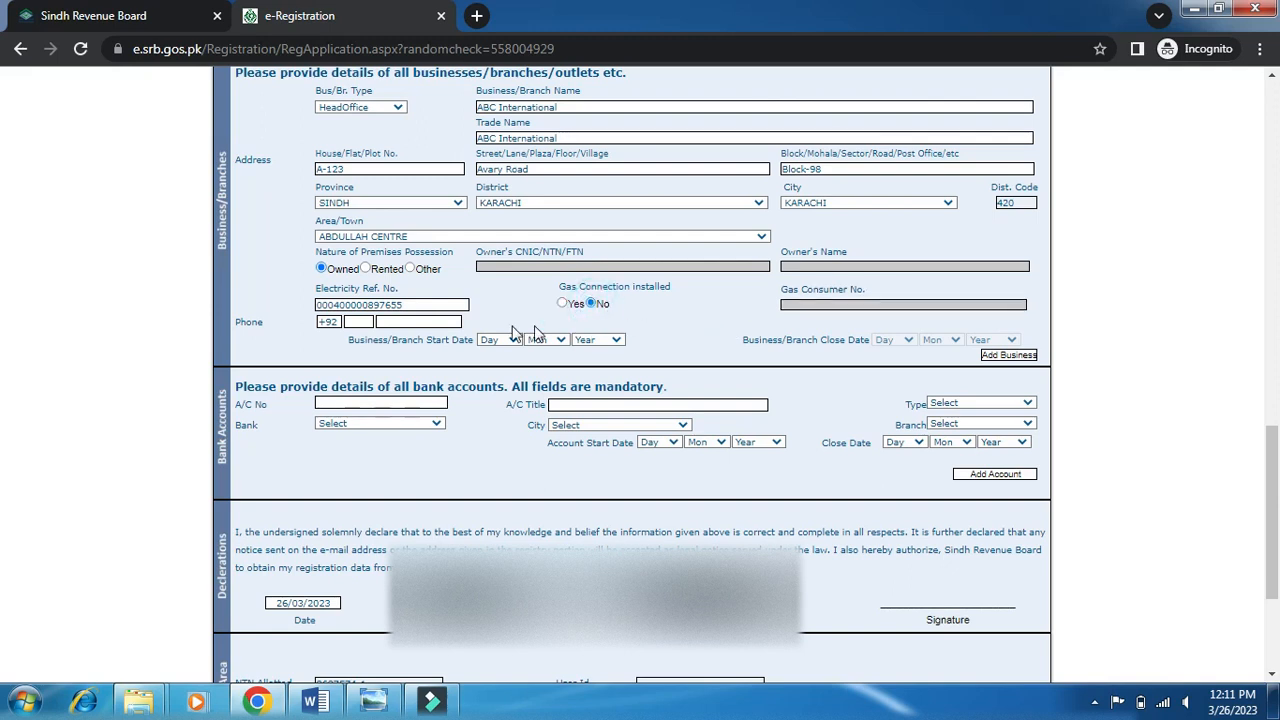
Replace the branch phone area code and enter the branch phone number.
left_click(358, 322)
key("BackSpace")
key("BackSpace")
key("Tab")
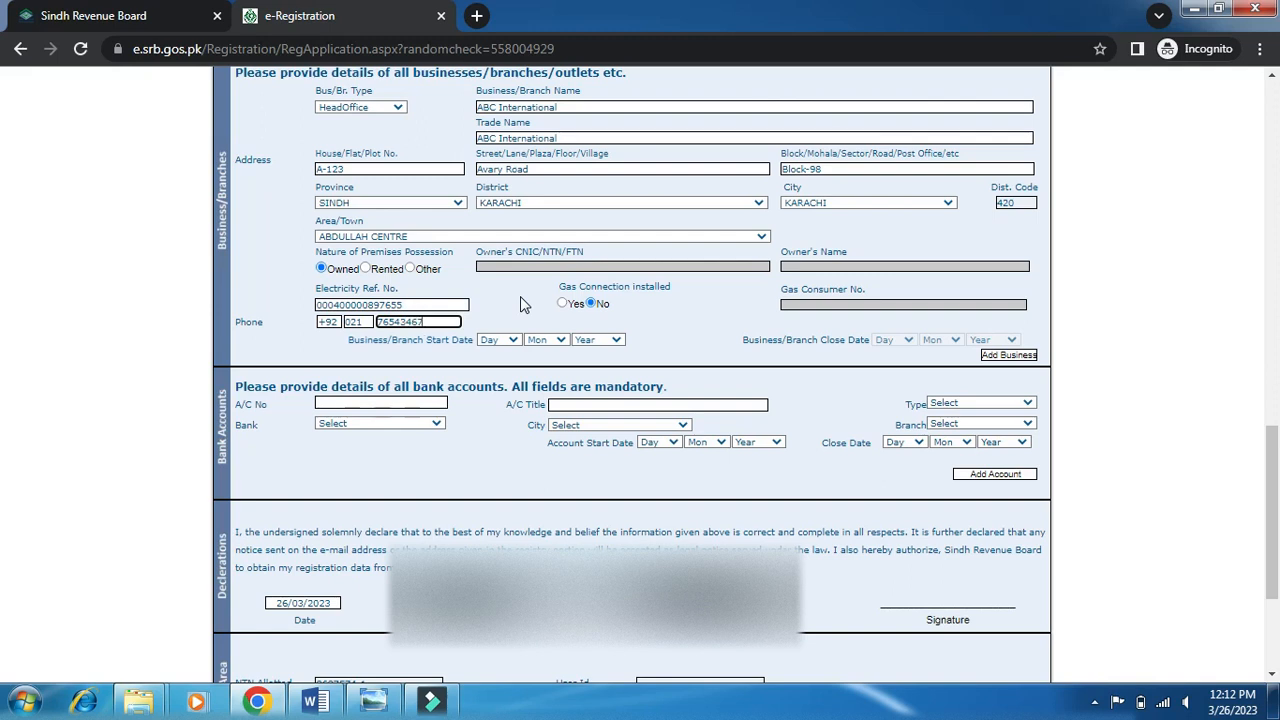
left_click(524, 313)
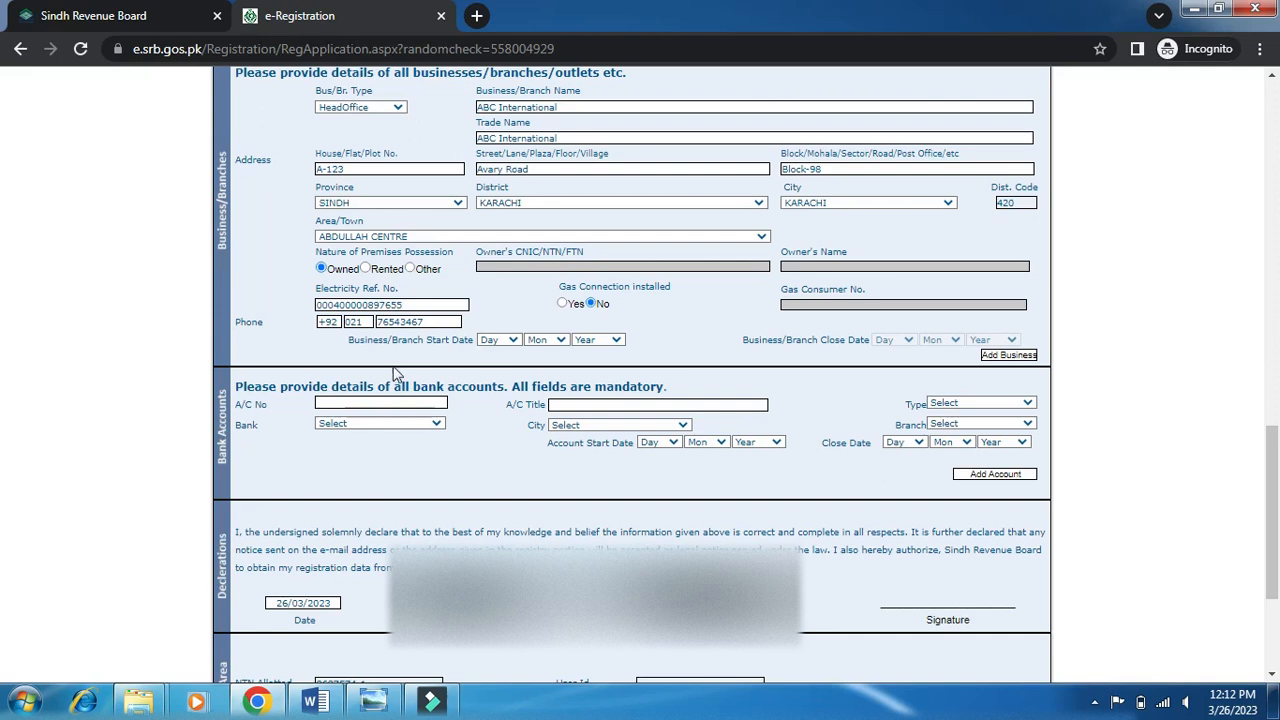
Set the branch start date to 02/02/2021.
left_click(513, 341)
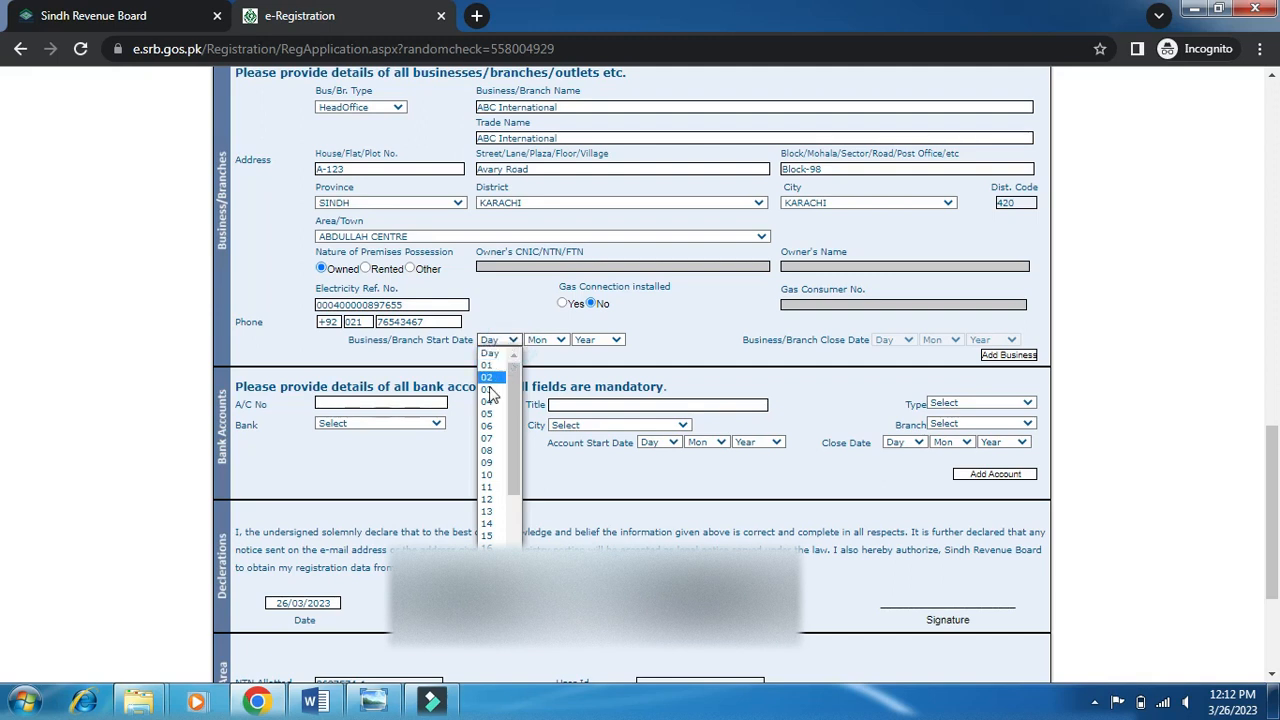
left_click(489, 377)
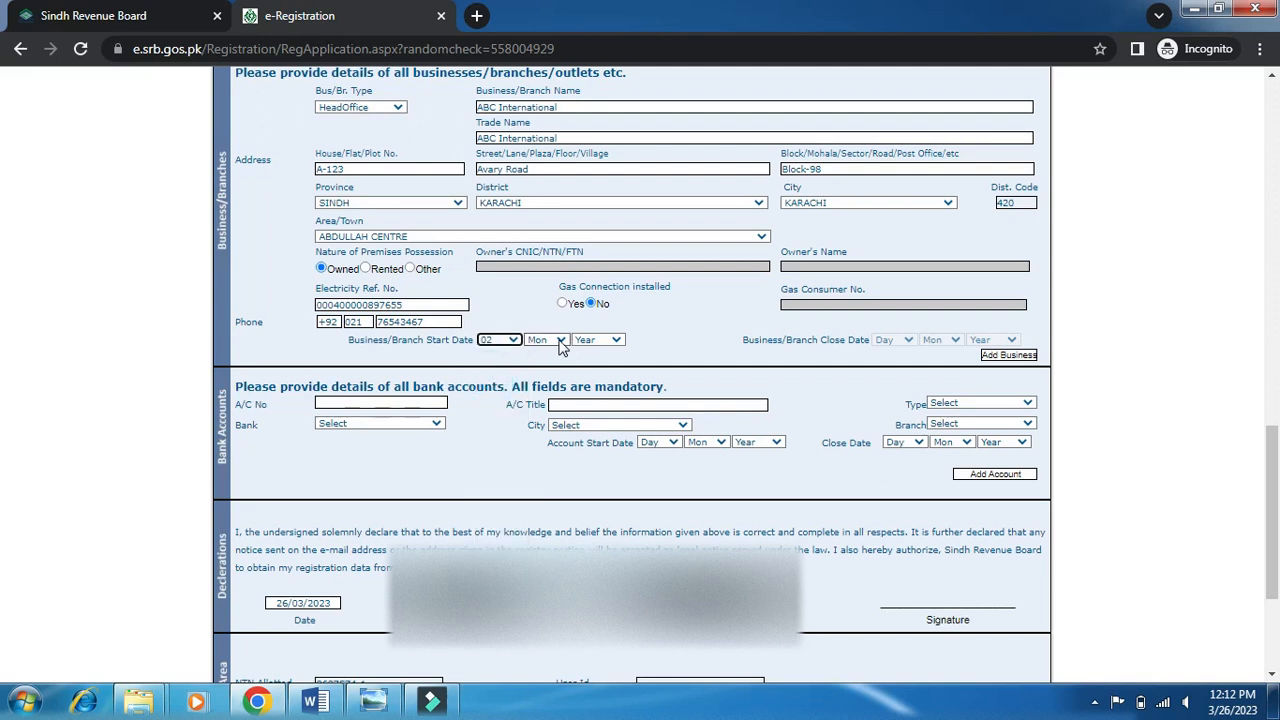
left_click(561, 340)
left_click(553, 374)
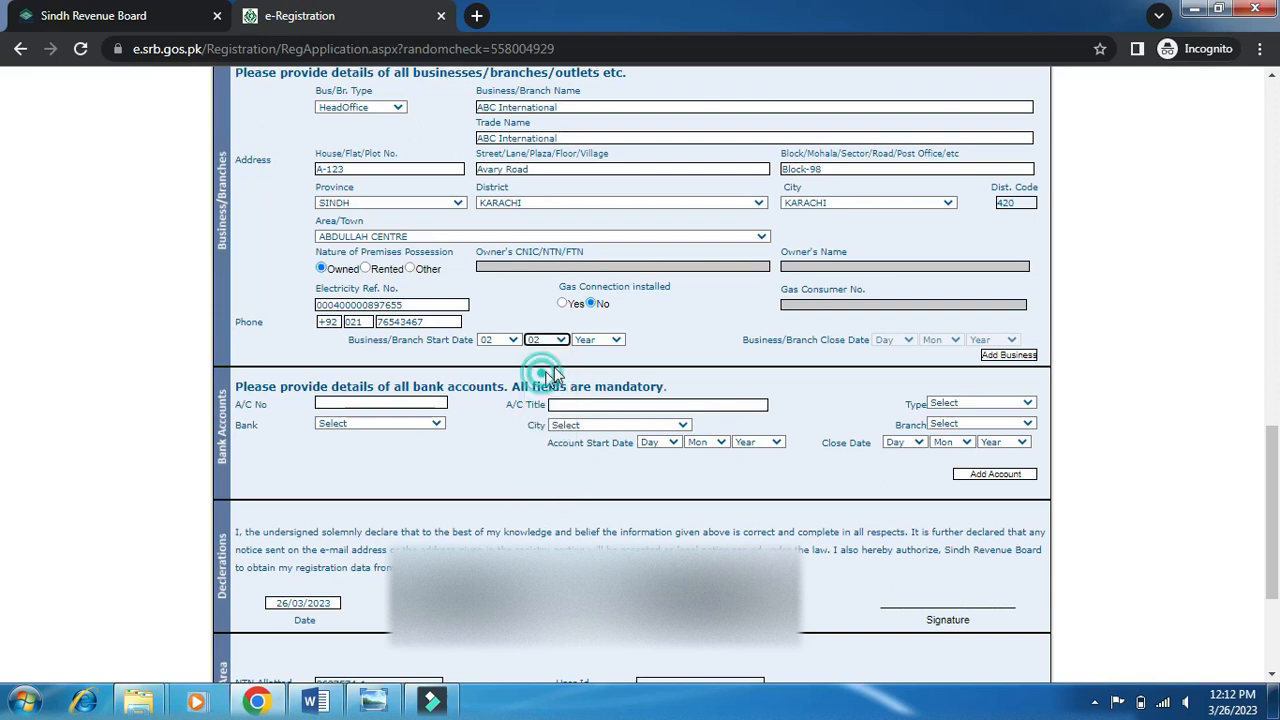
left_click(608, 340)
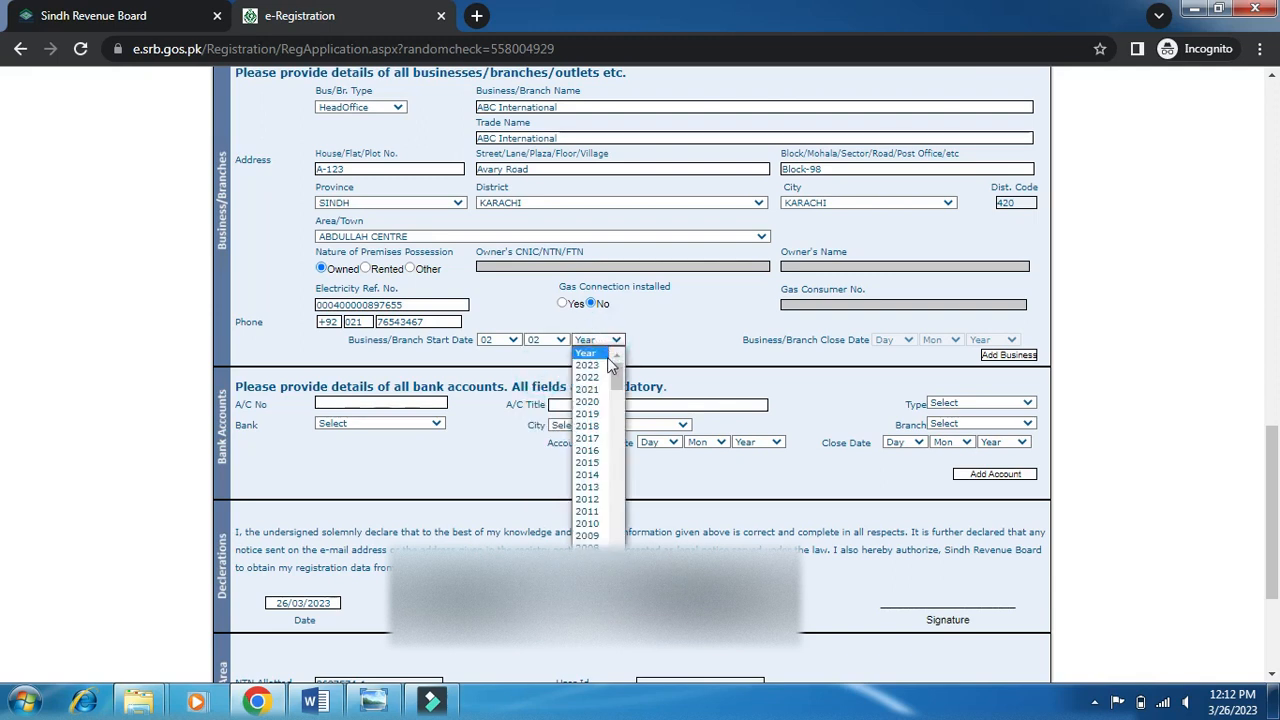
left_click(600, 389)
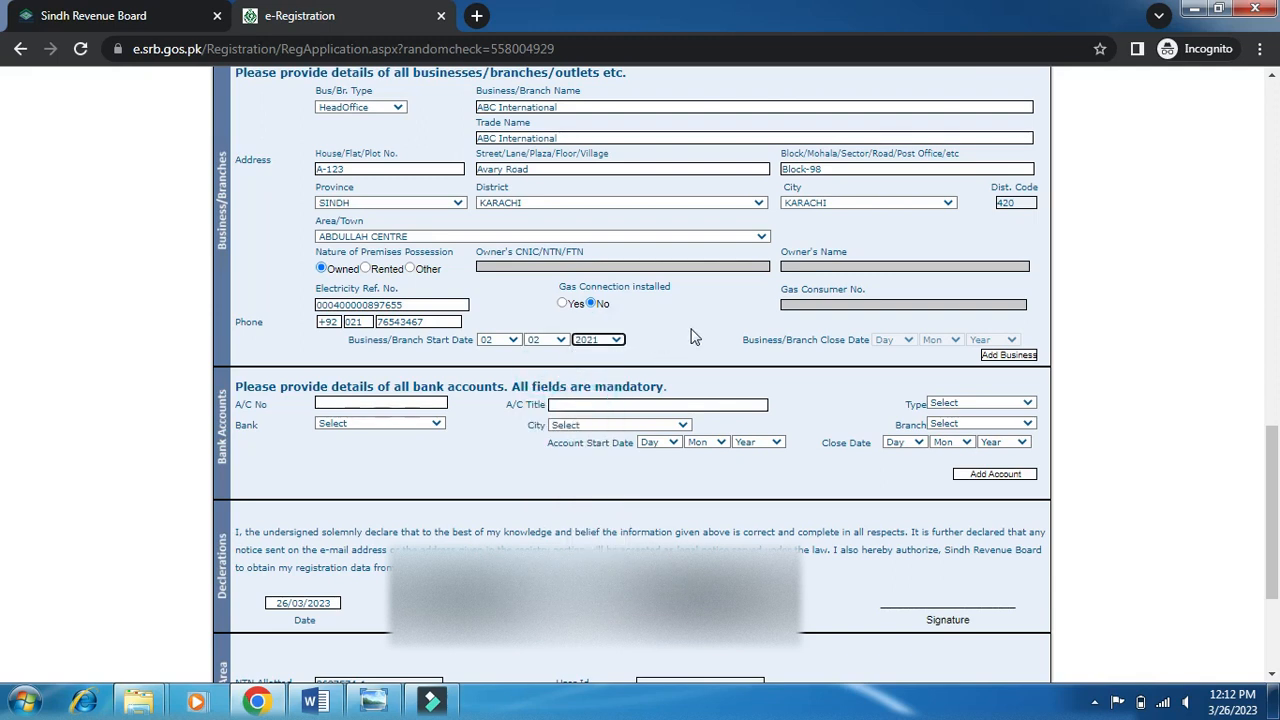
Add the ABC International HeadOffice and select its row in the businesses table.
left_click(1001, 358)
scroll(813, 343, "down", 2)
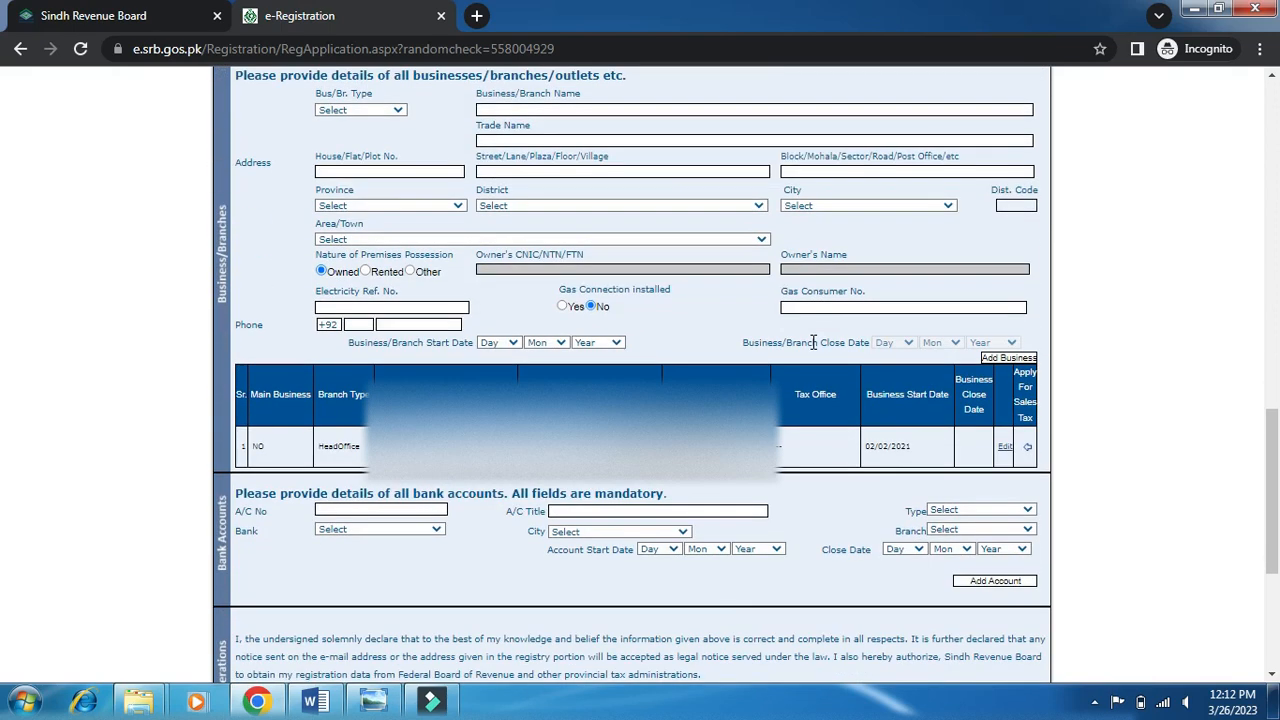
left_click(1028, 450)
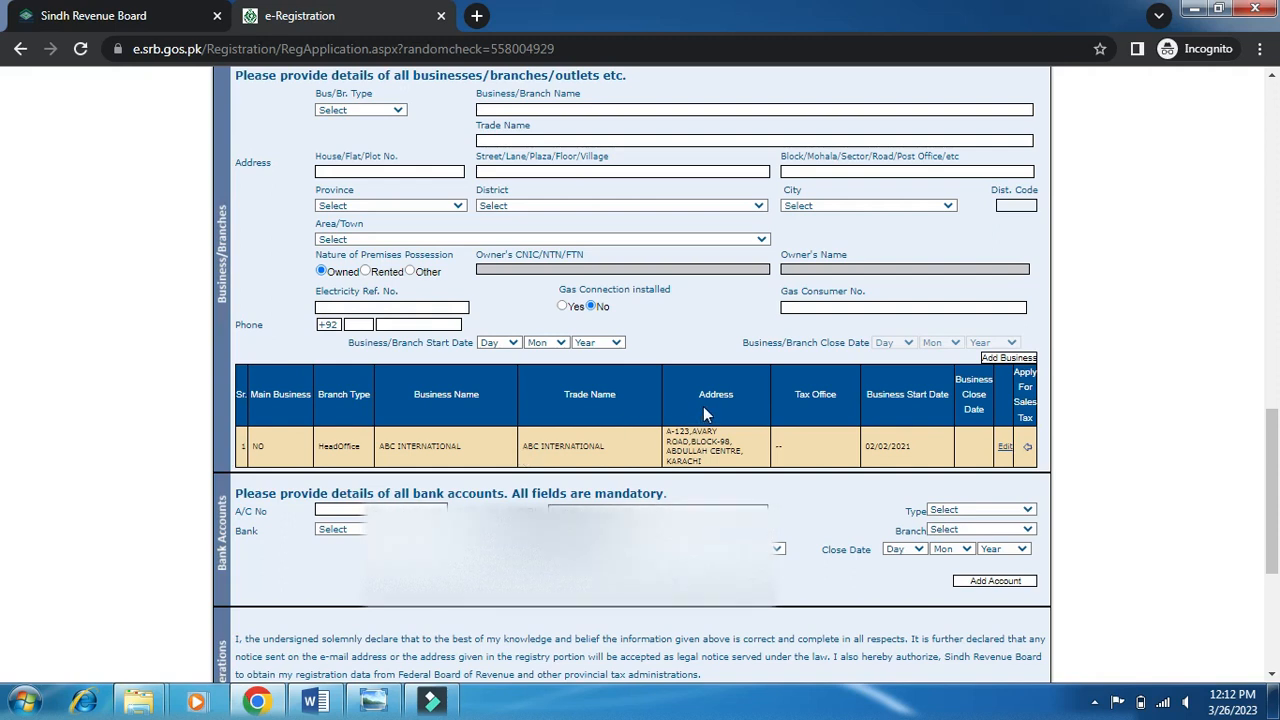
scroll(703, 412, "down", 1)
scroll(703, 406, "down", 2)
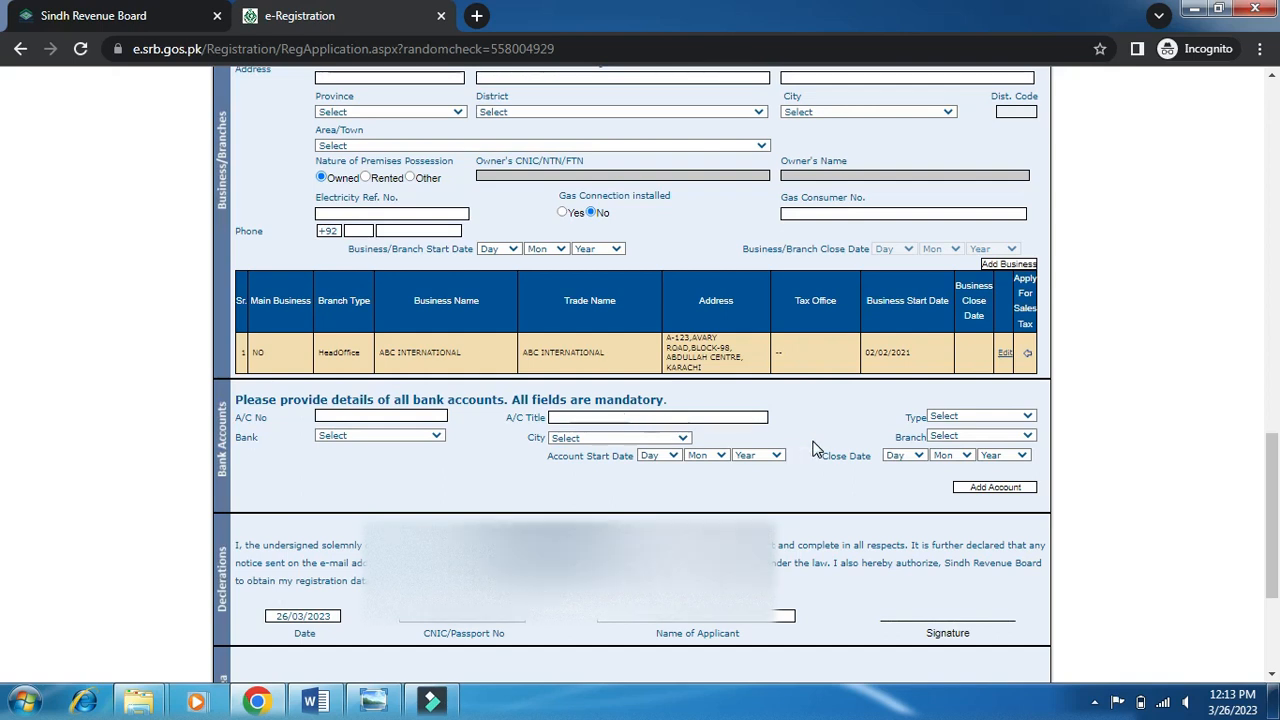
Check the bank and city lists in the Bank Accounts section without choosing anything.
left_click(388, 436)
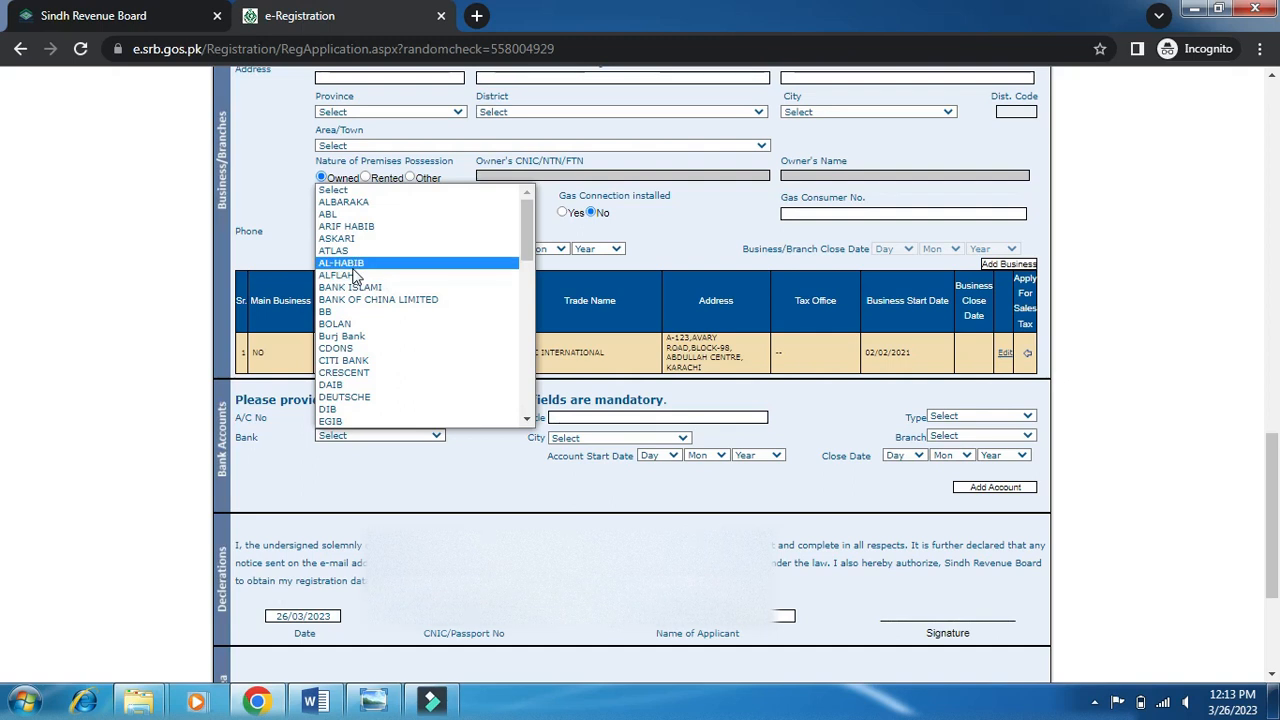
left_click(358, 465)
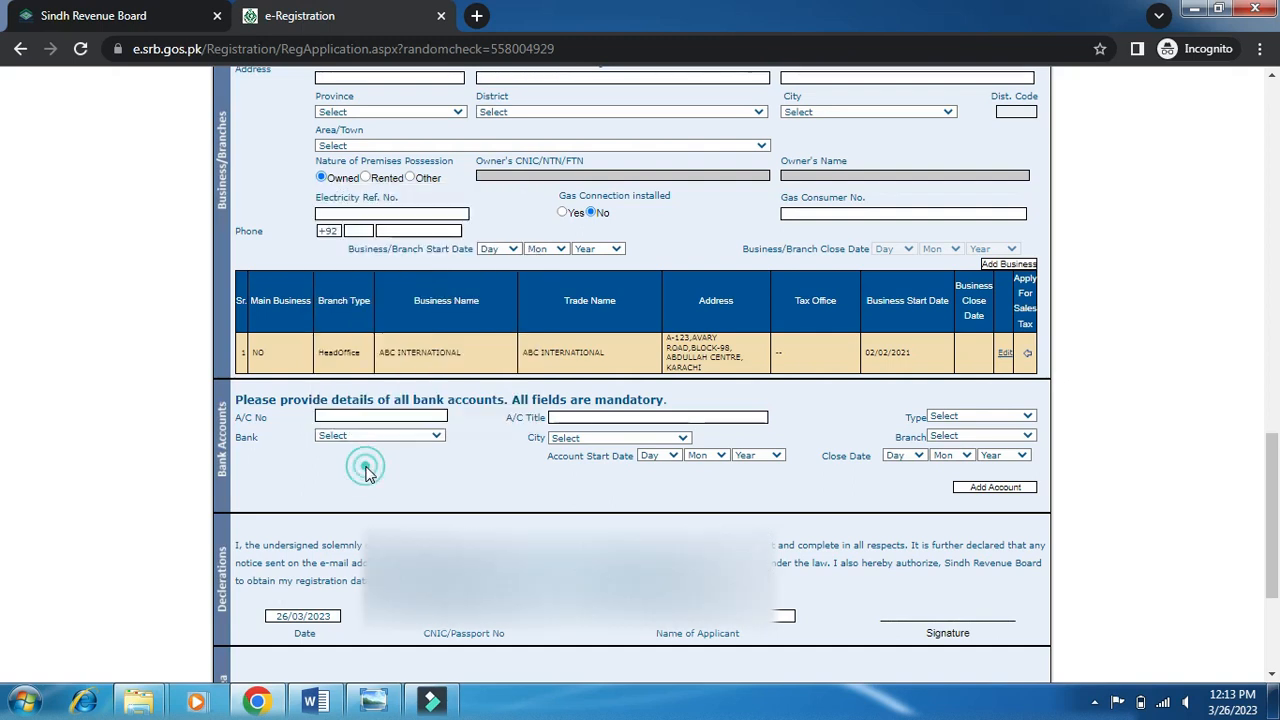
left_click(615, 438)
left_click(514, 476)
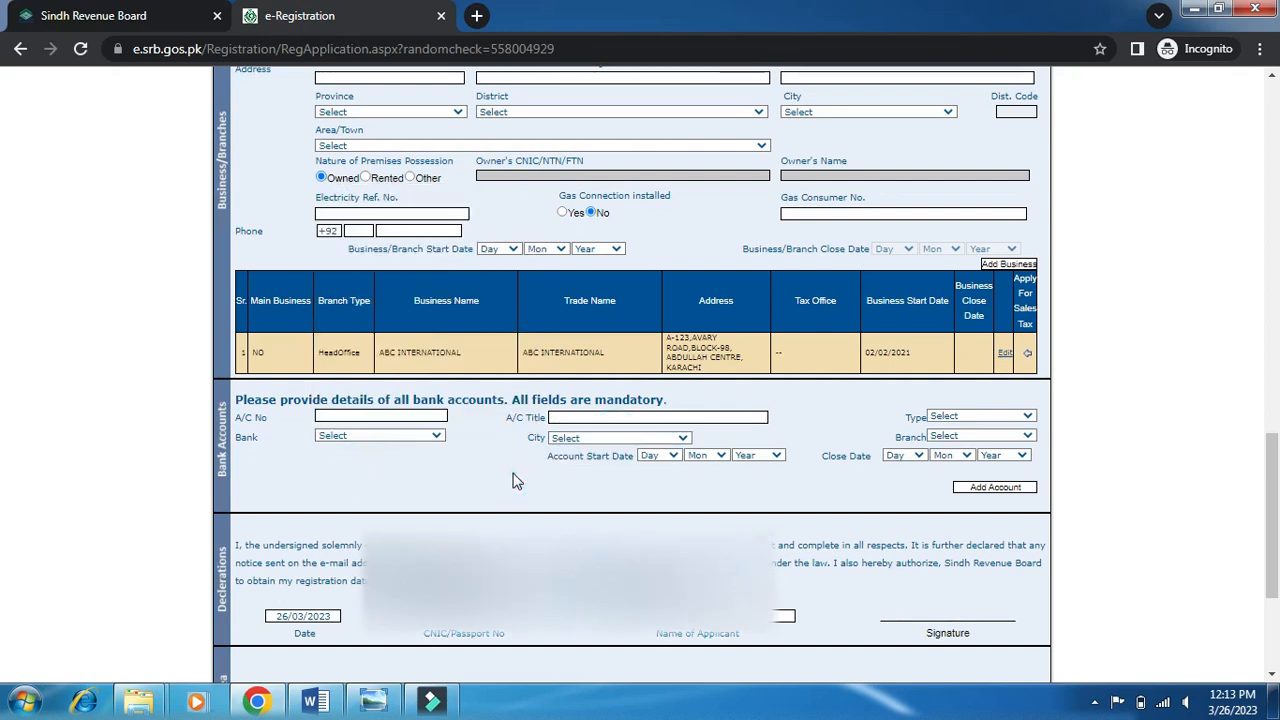
Enter the account number, title ABC International and account type Current.
left_click(361, 415)
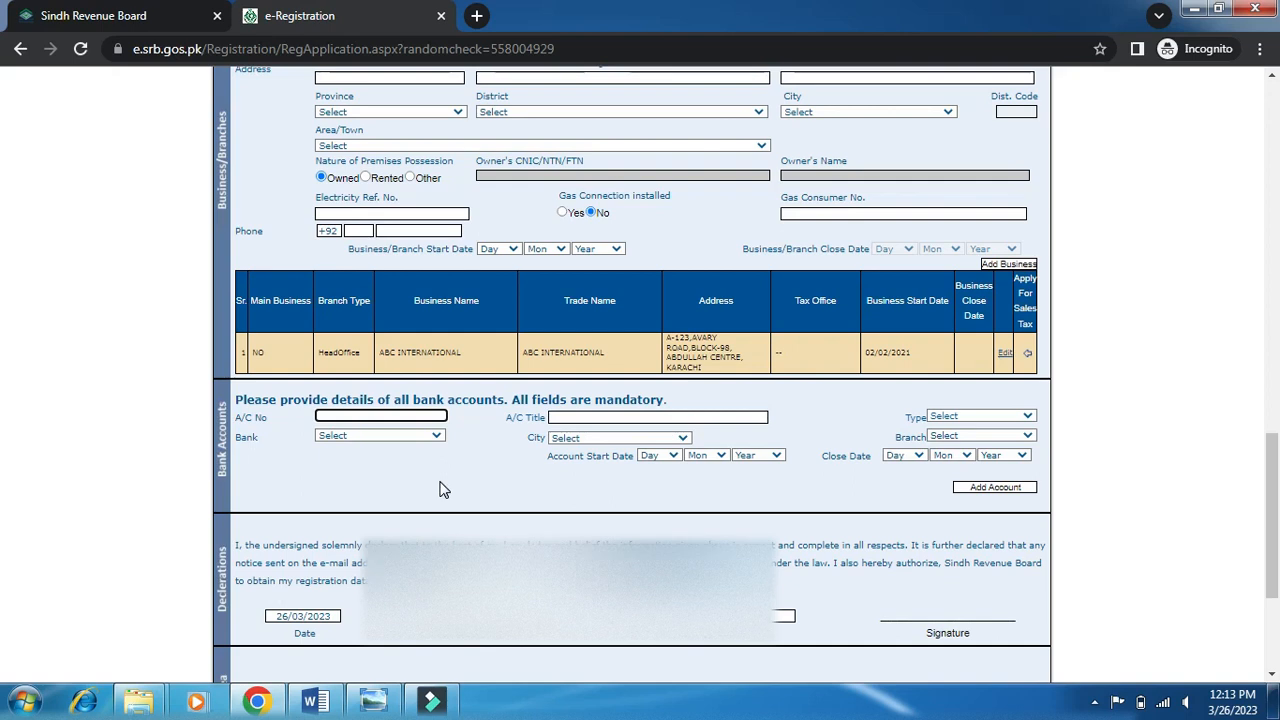
key("Tab")
type("ABC")
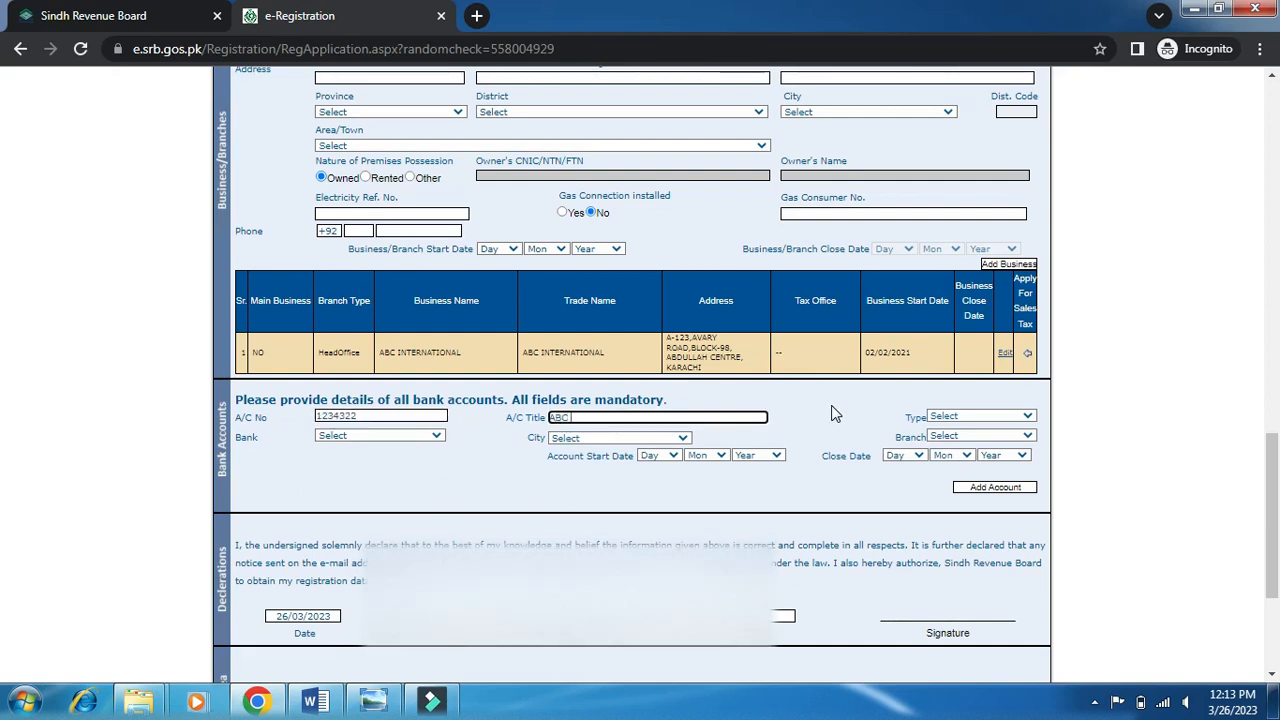
type(" International")
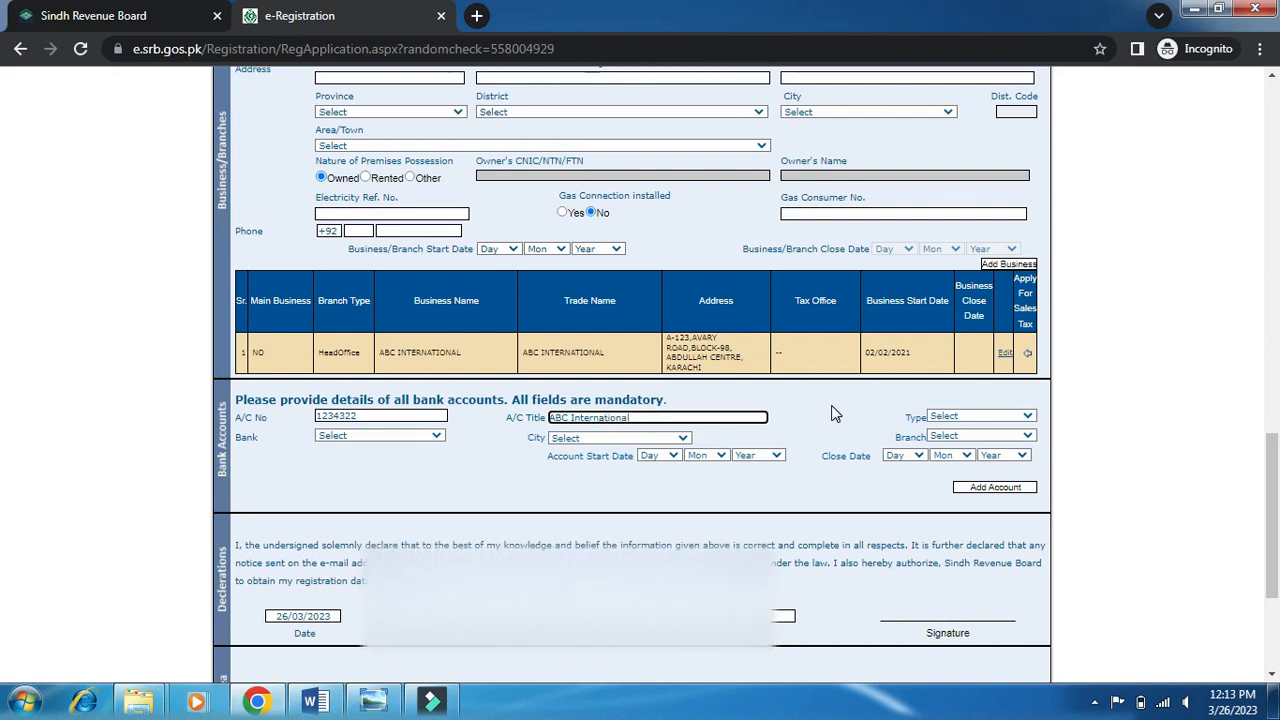
left_click(968, 416)
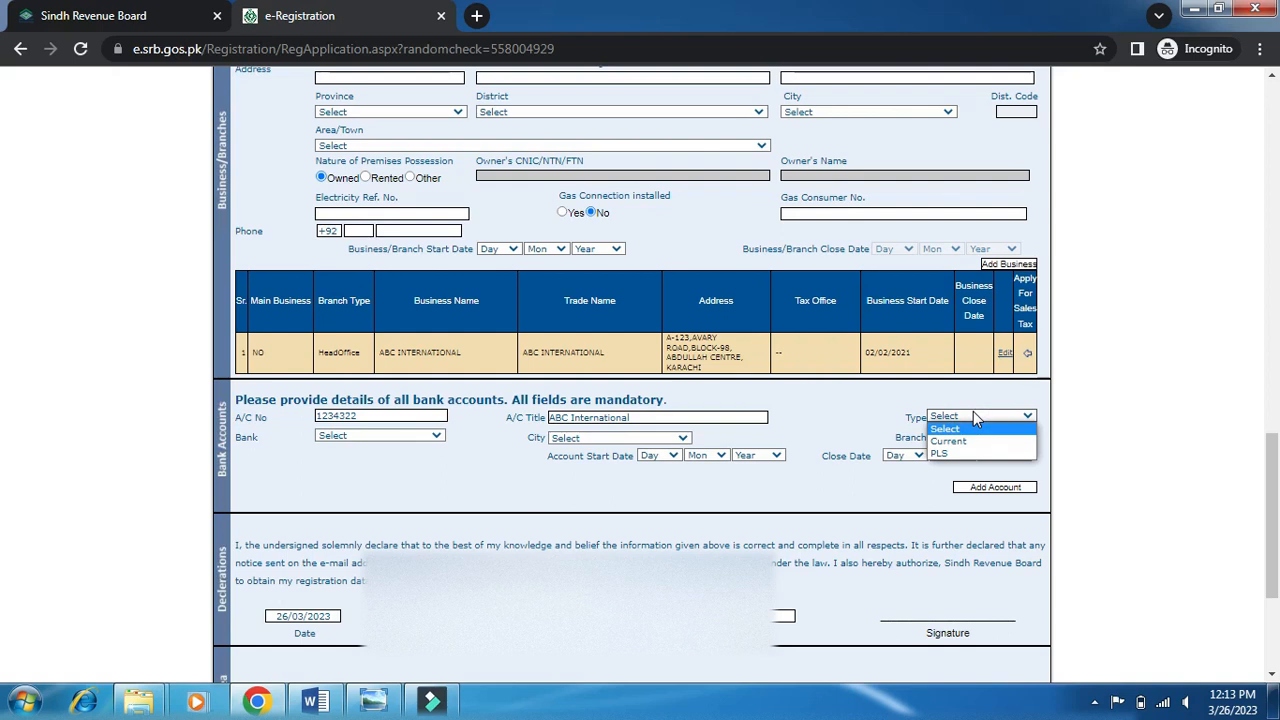
left_click(968, 441)
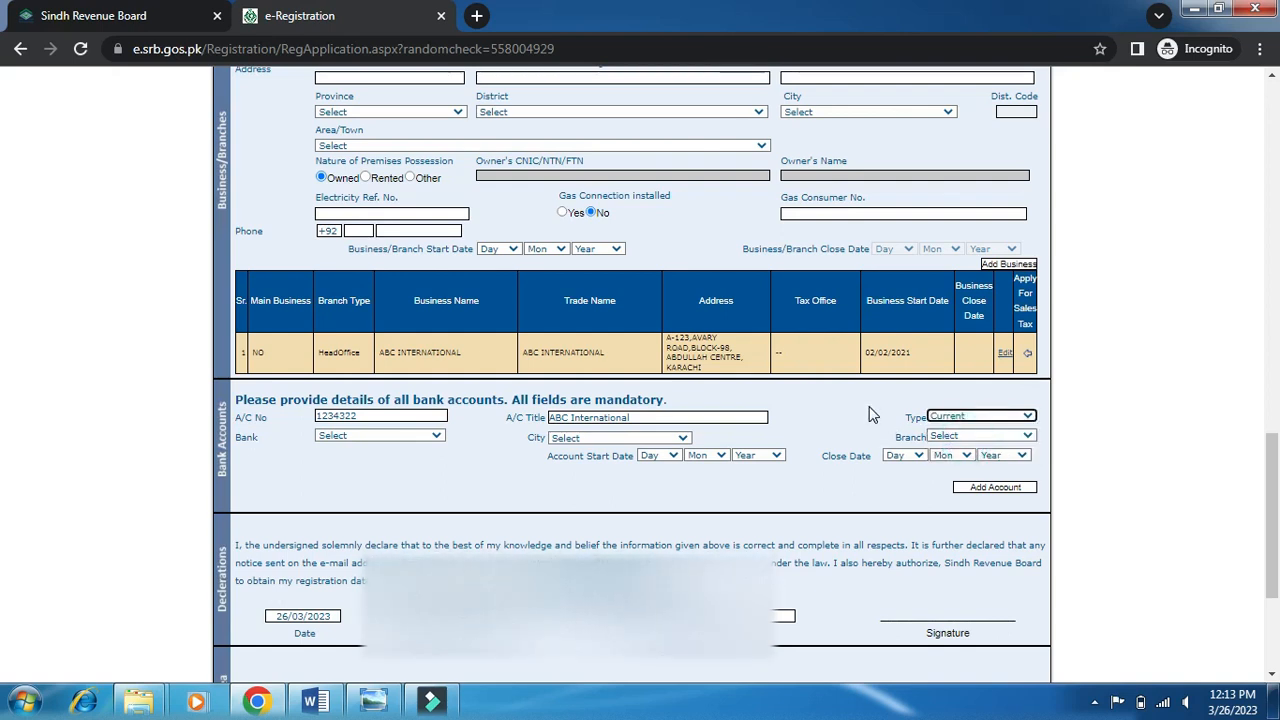
Choose CITI BANK, city KARACHI and DHA SHAHBAZ BRANCH for the account.
left_click(435, 436)
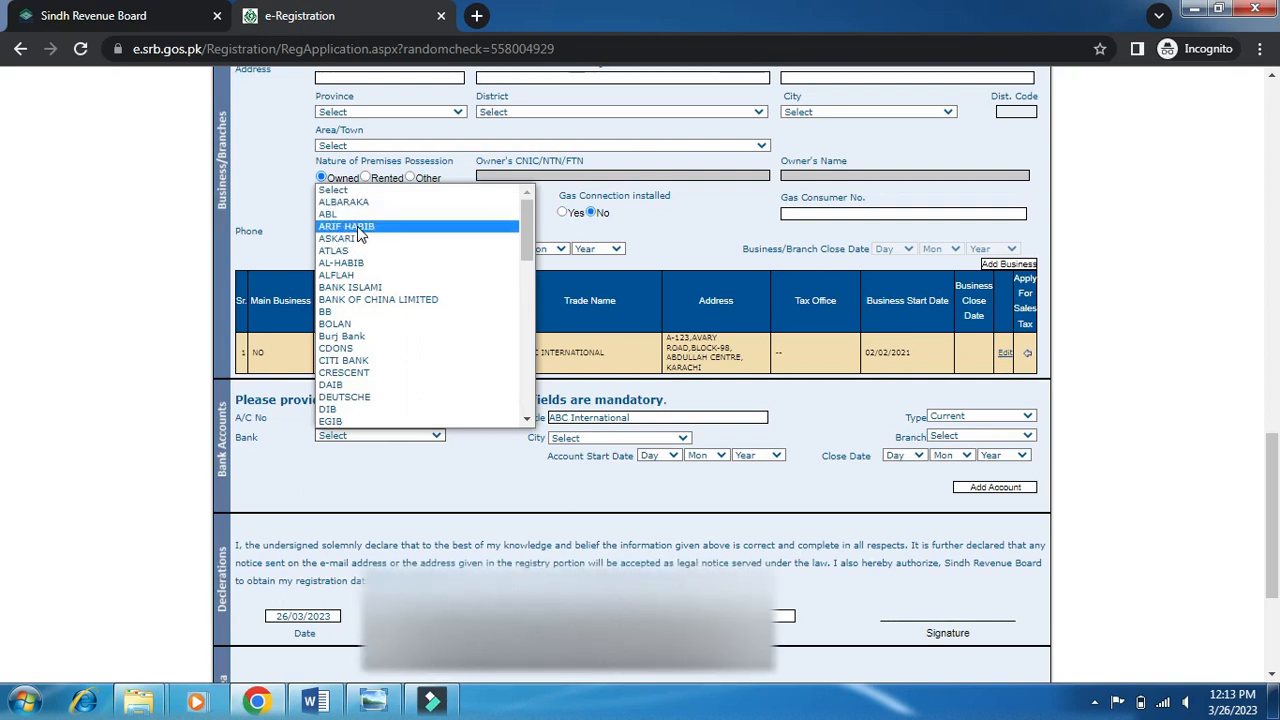
left_click(345, 360)
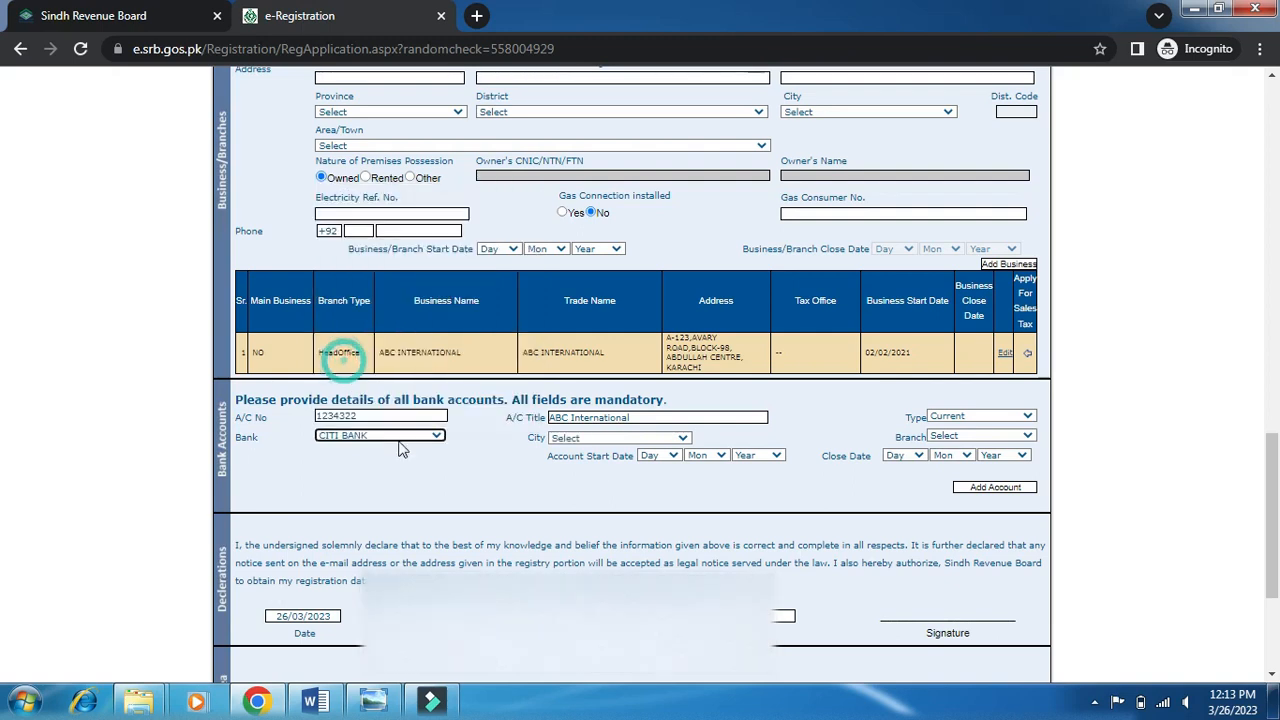
left_click(575, 440)
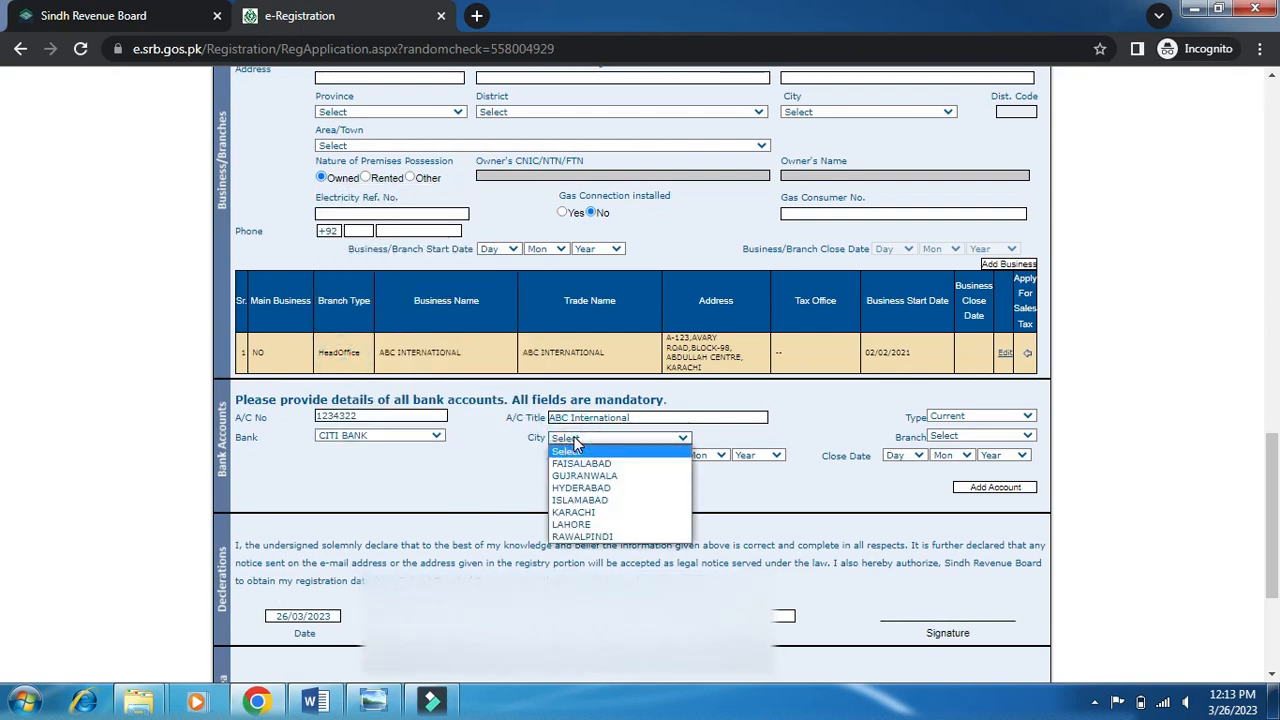
left_click(586, 512)
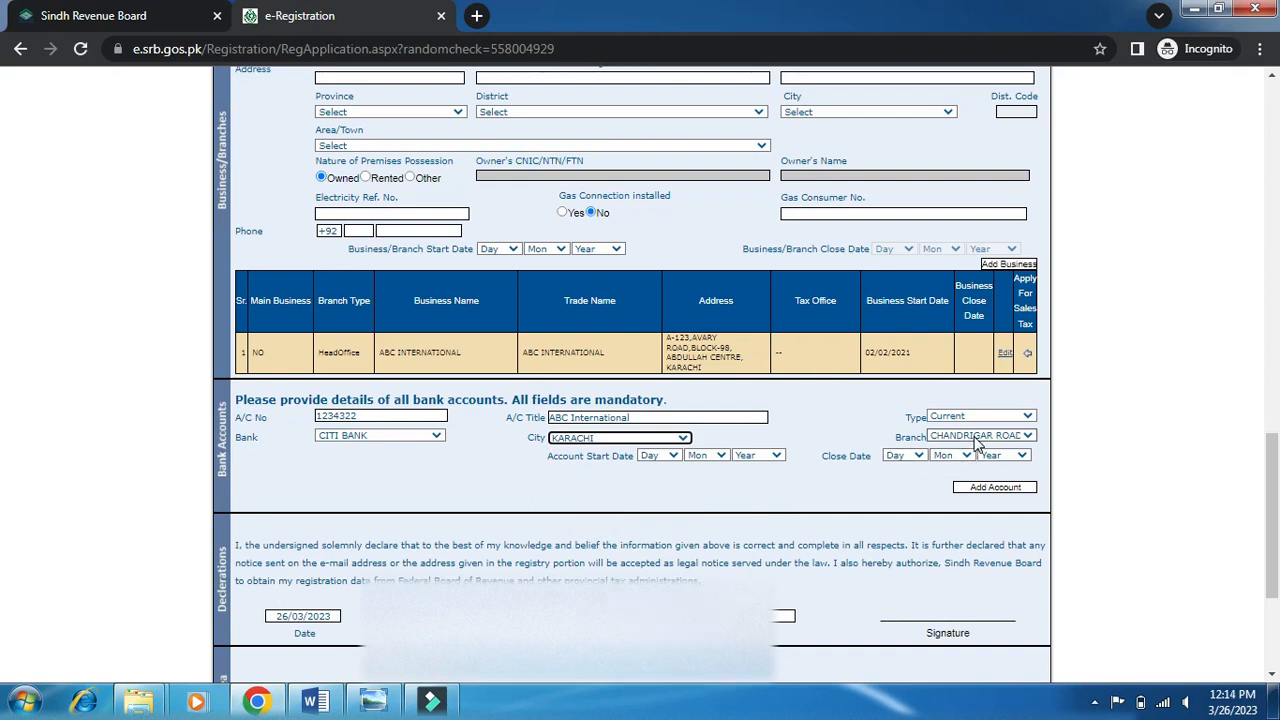
left_click(978, 440)
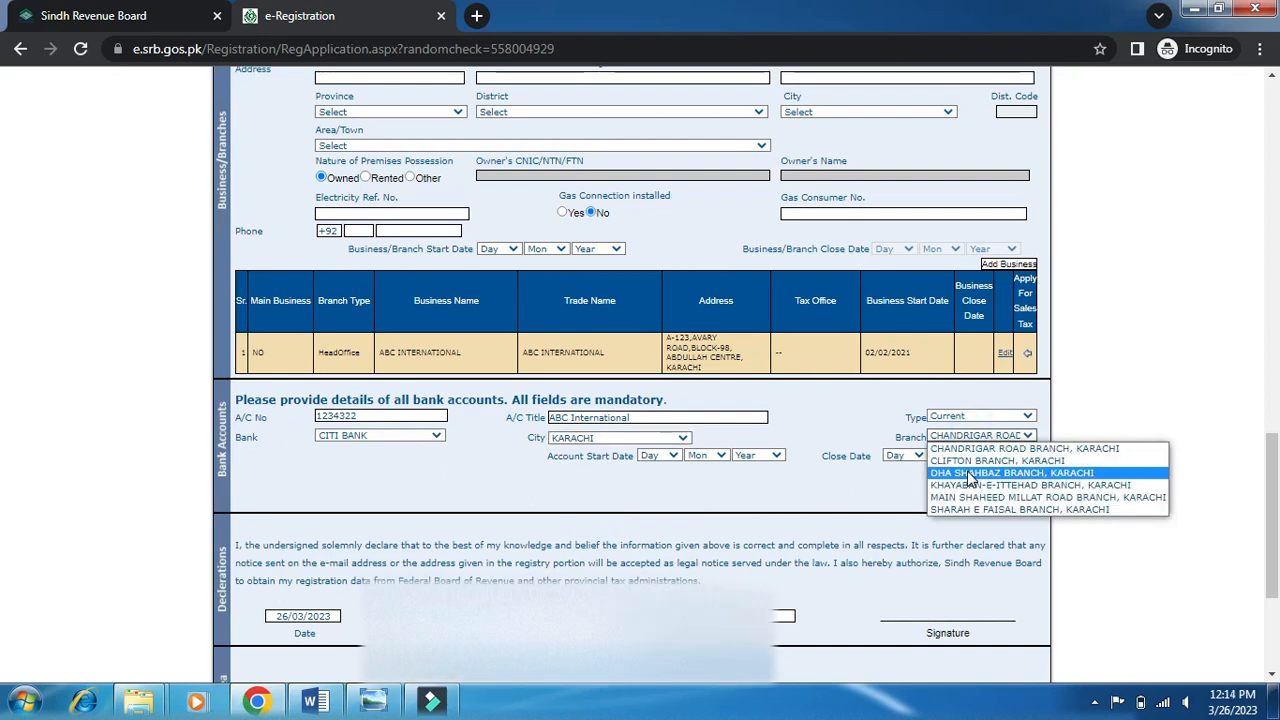
left_click(968, 474)
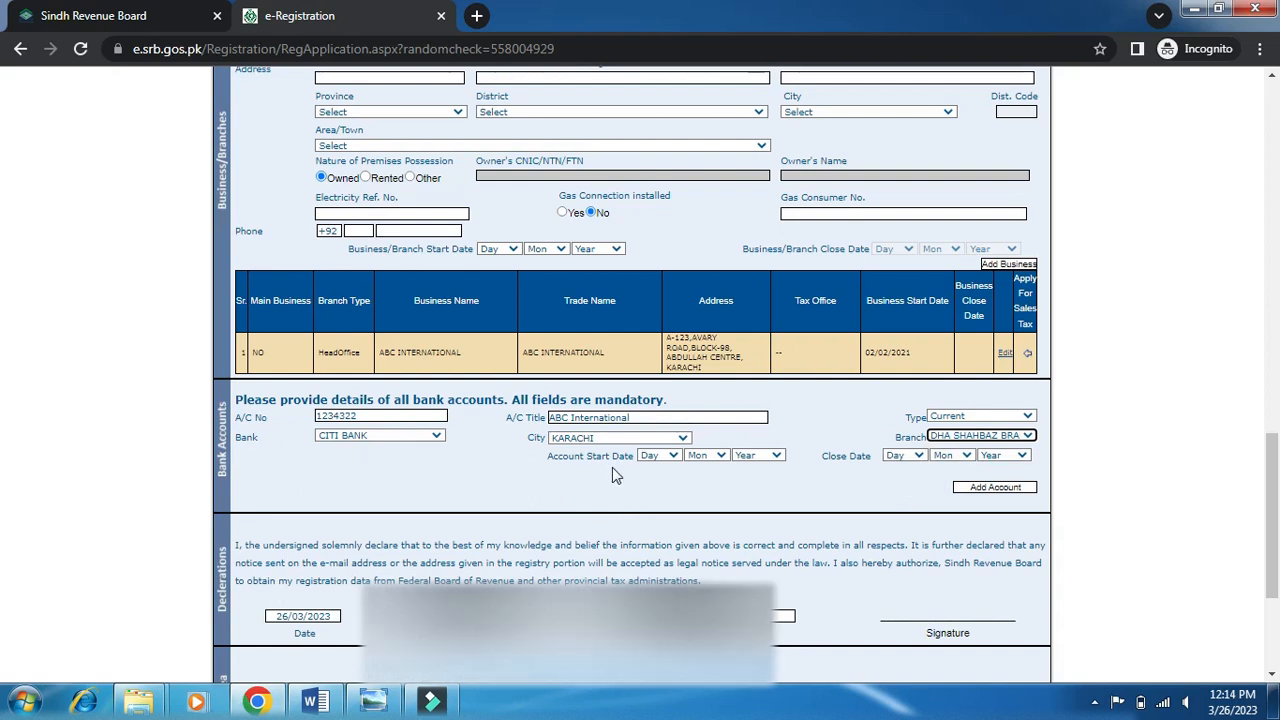
Set the account start date to 14/04/2021 and add the account.
left_click(668, 456)
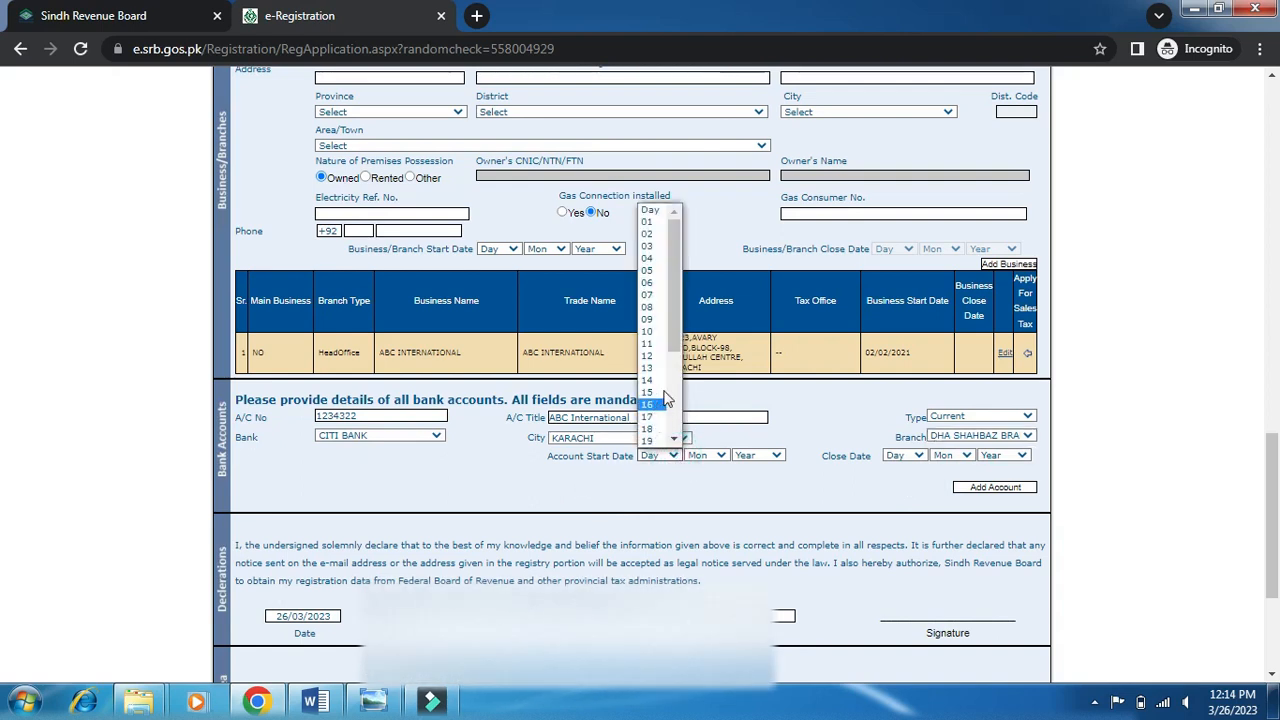
left_click(658, 381)
left_click(708, 456)
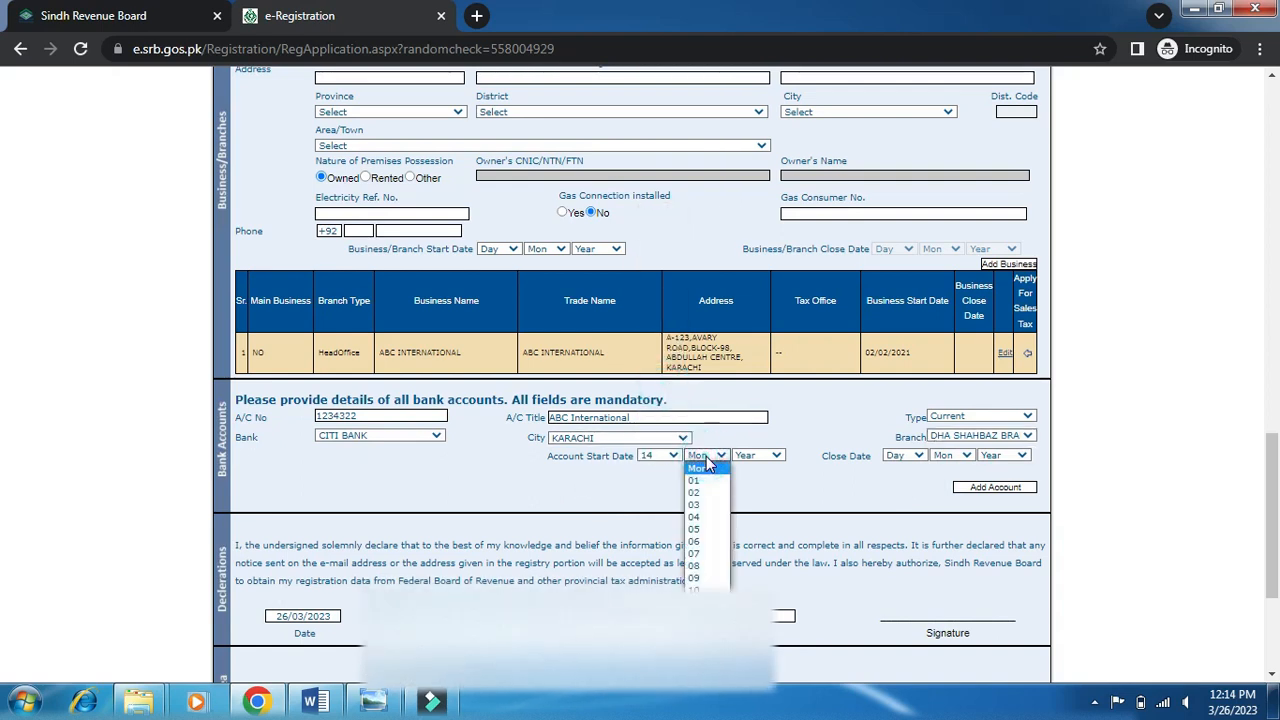
left_click(694, 516)
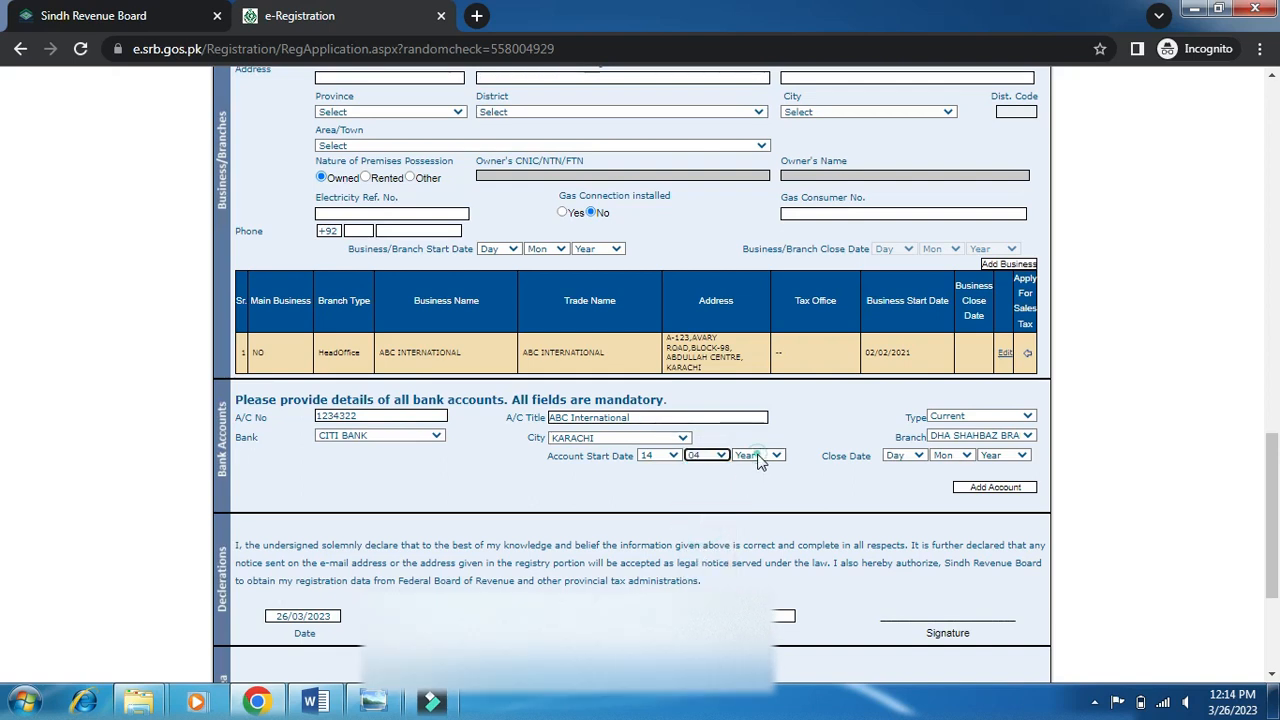
left_click(759, 456)
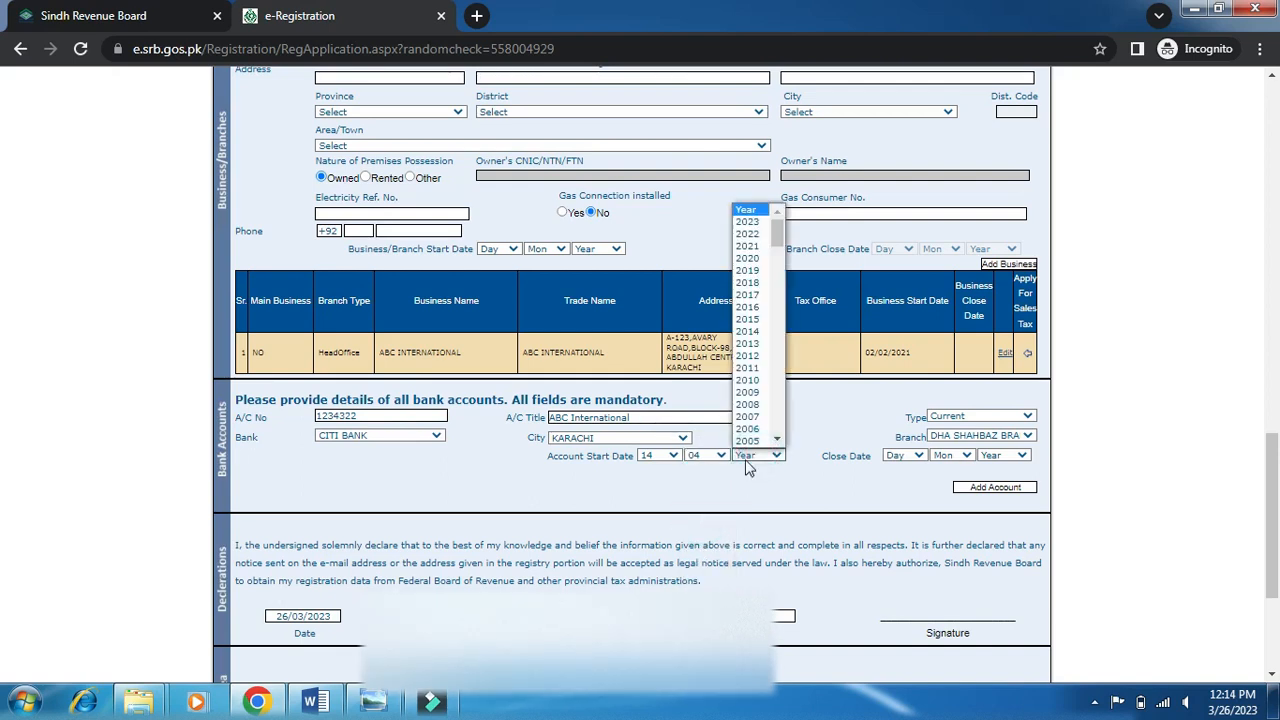
left_click(762, 247)
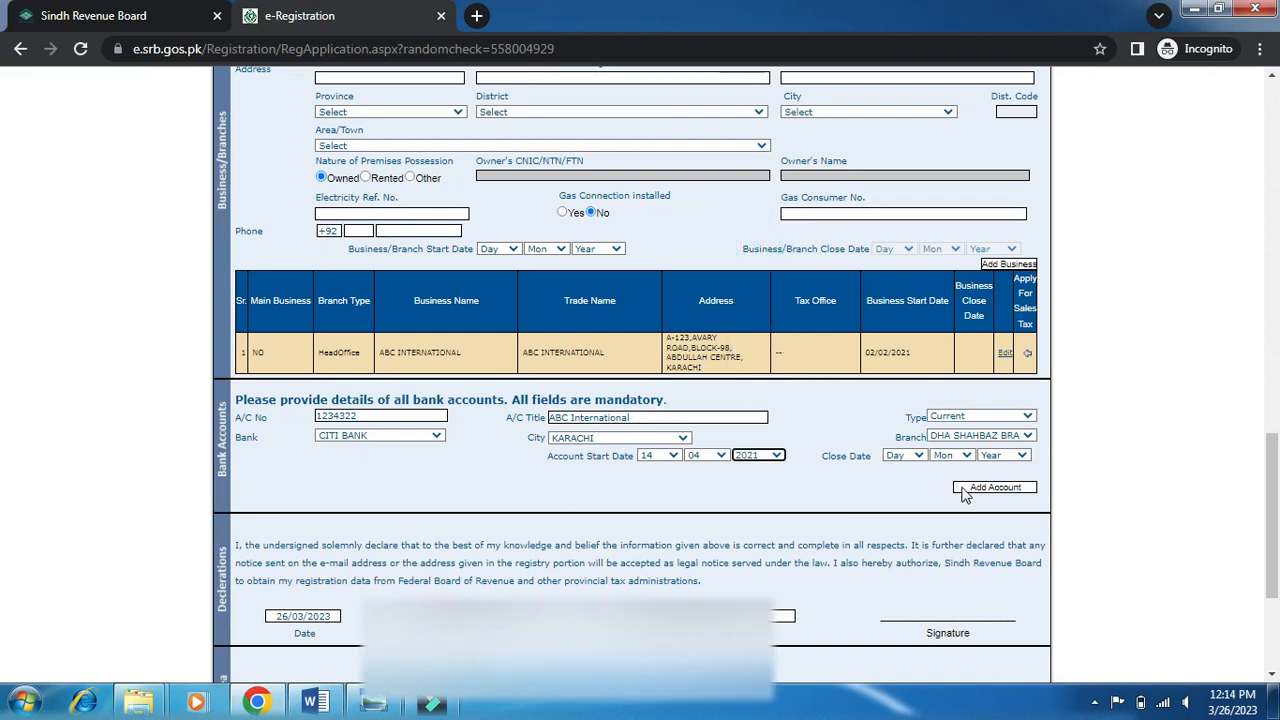
left_click(967, 492)
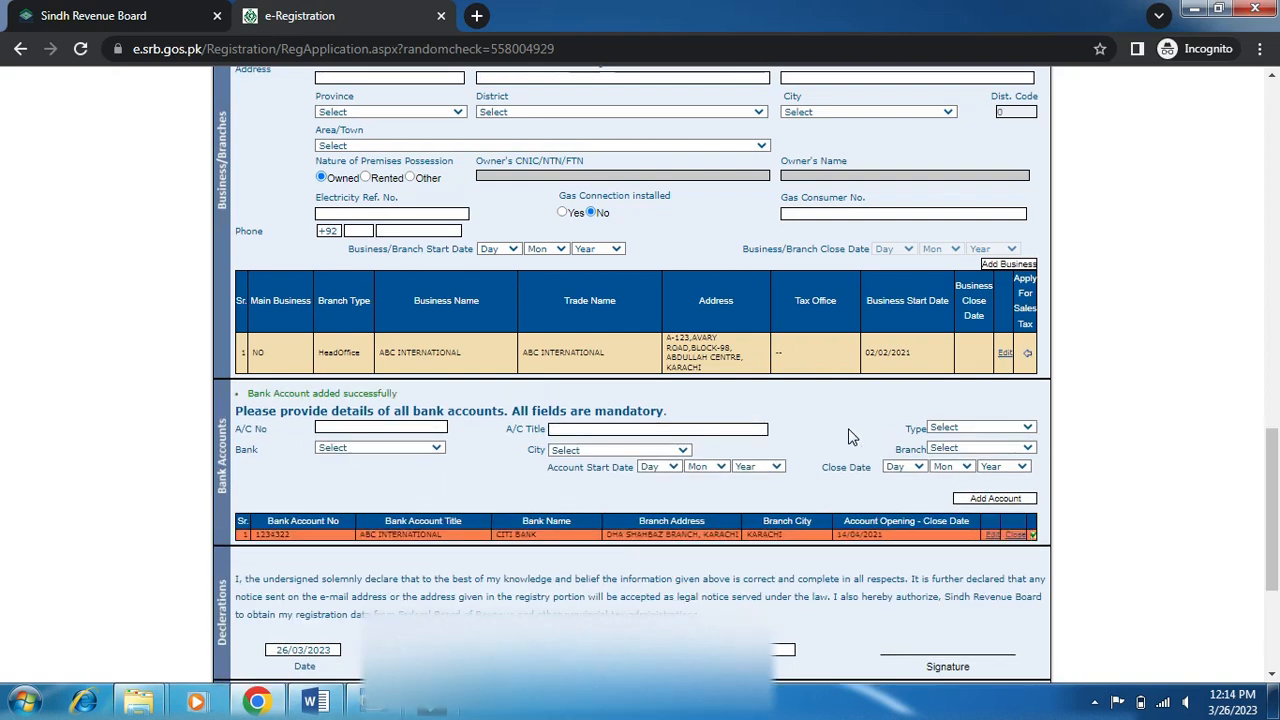
Scroll down to check the CITI BANK account row, then back to the top.
scroll(848, 436, "down", 2)
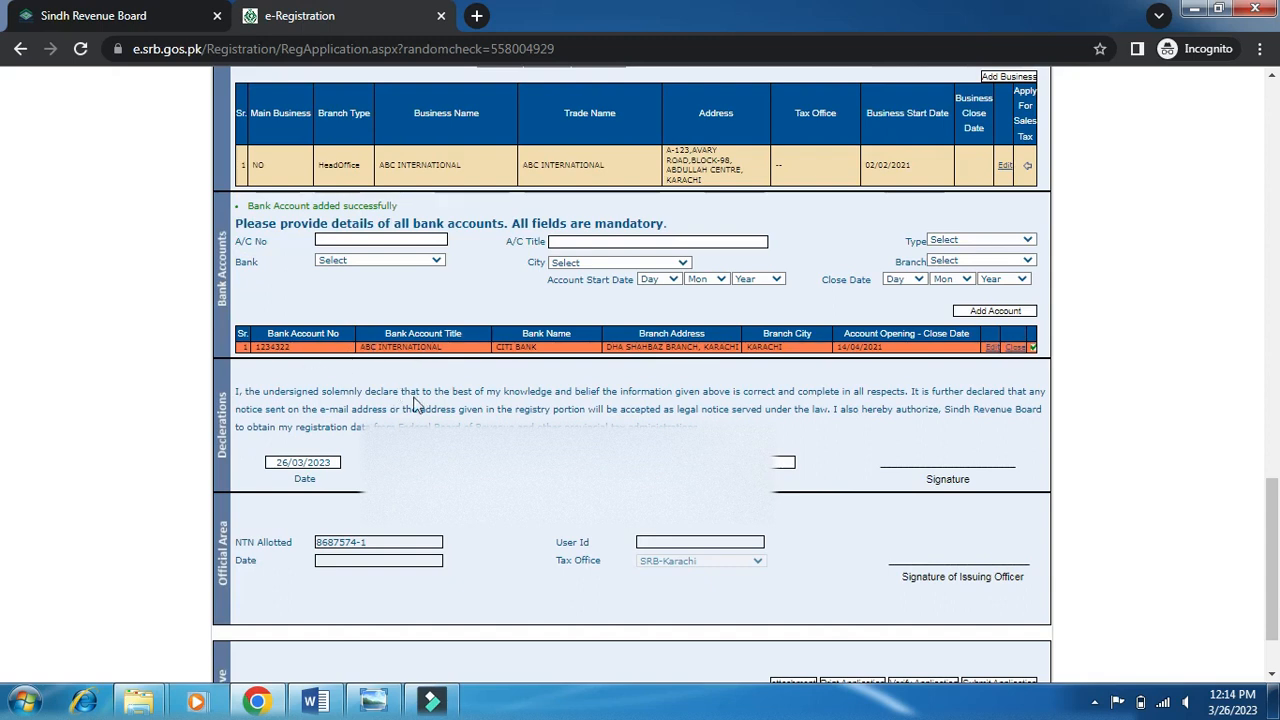
scroll(476, 426, "down", 1)
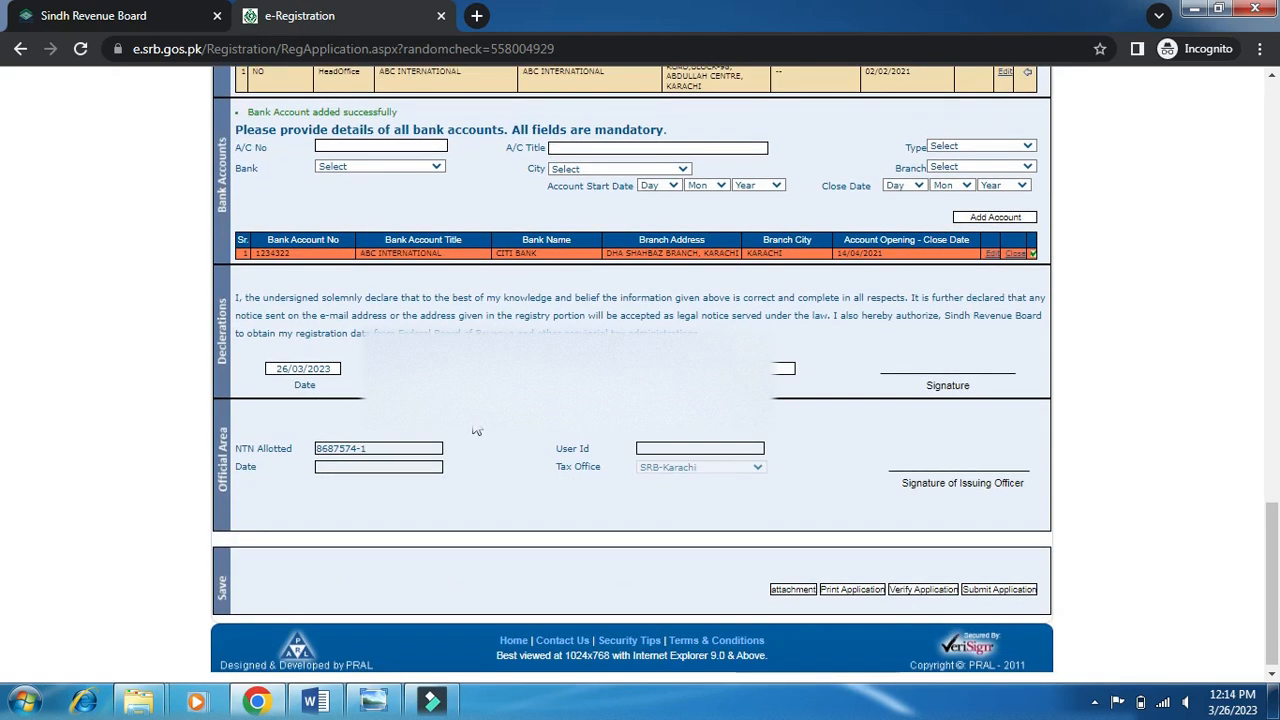
scroll(476, 430, "down", 1)
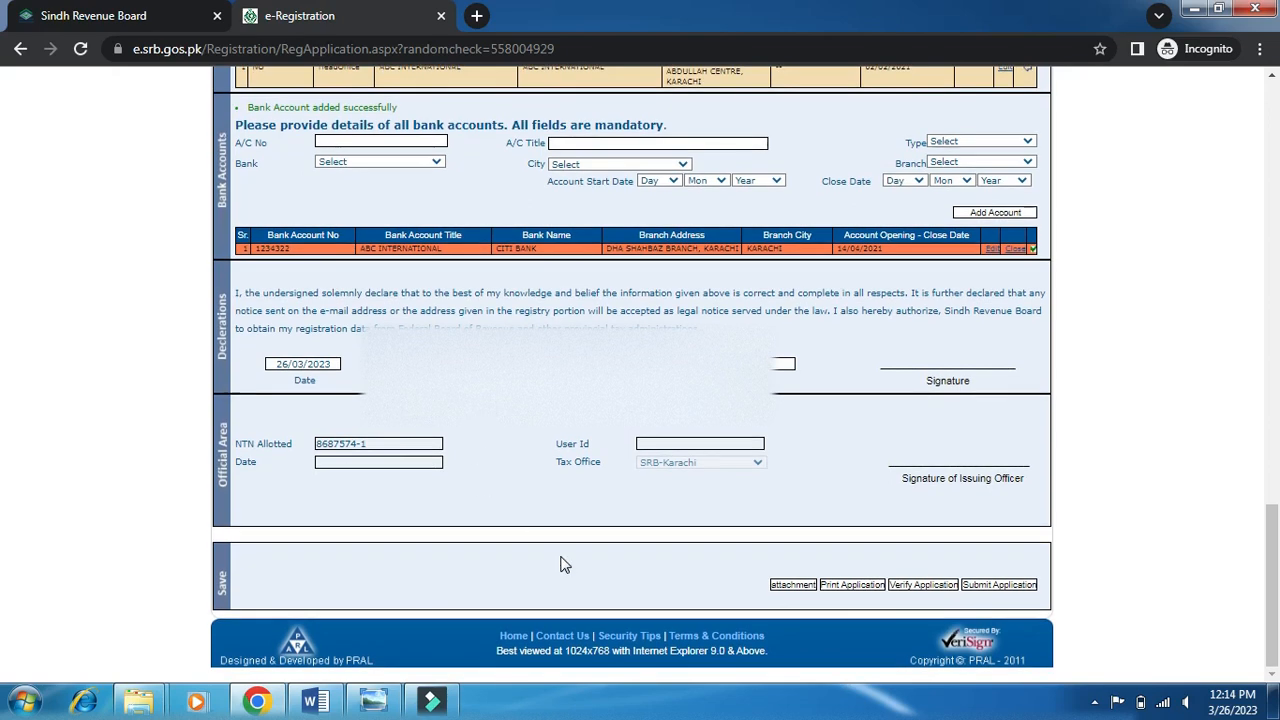
scroll(560, 565, "up", 15)
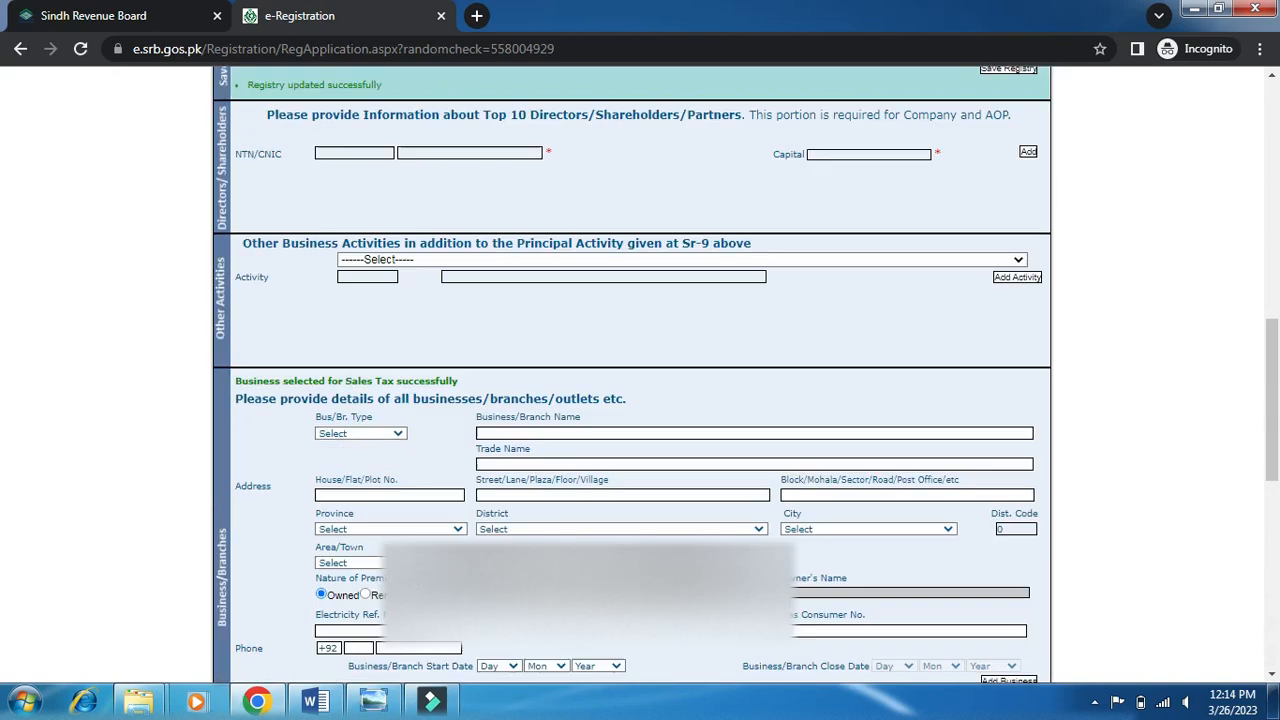
scroll(560, 565, "up", 5)
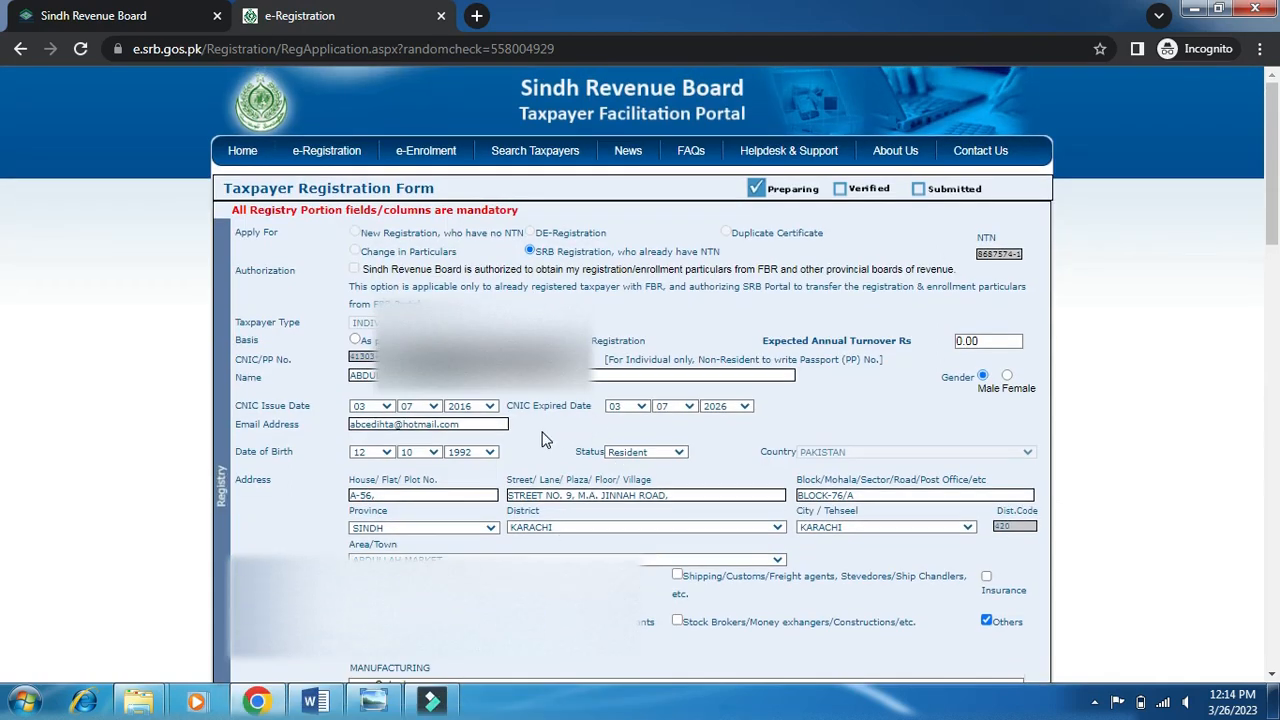
scroll(545, 440, "down", 1)
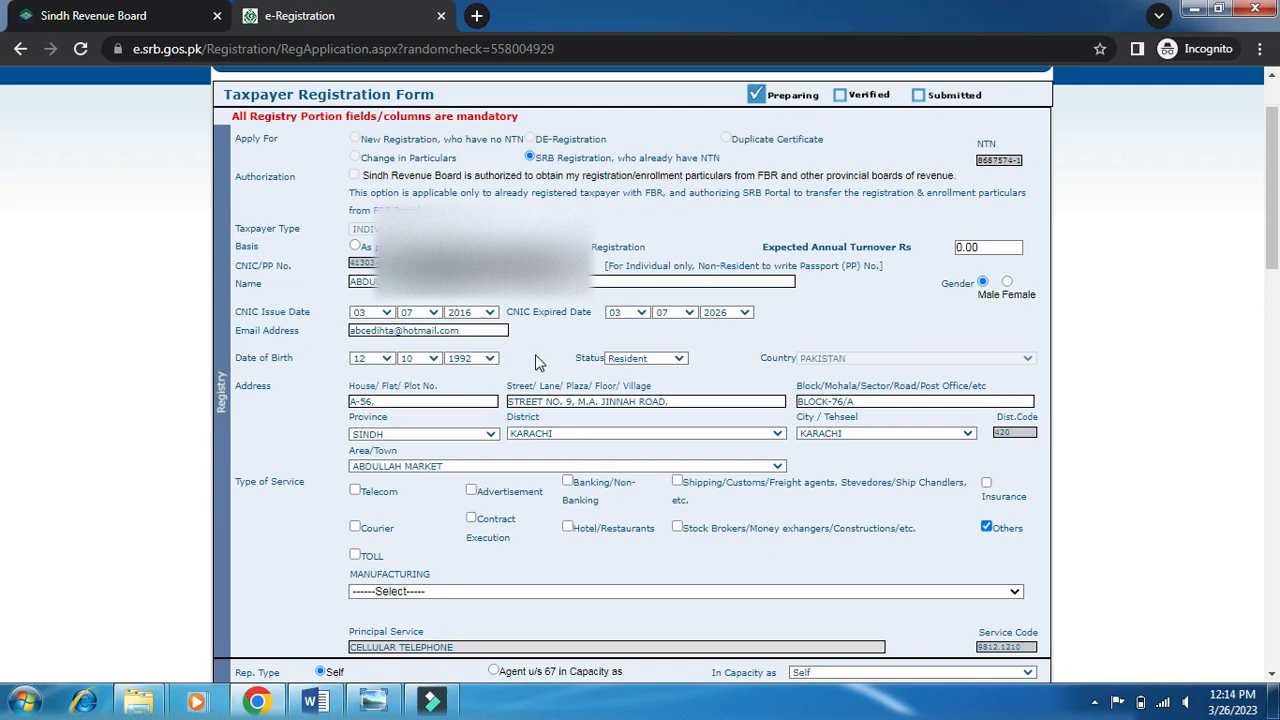
scroll(535, 362, "down", 2)
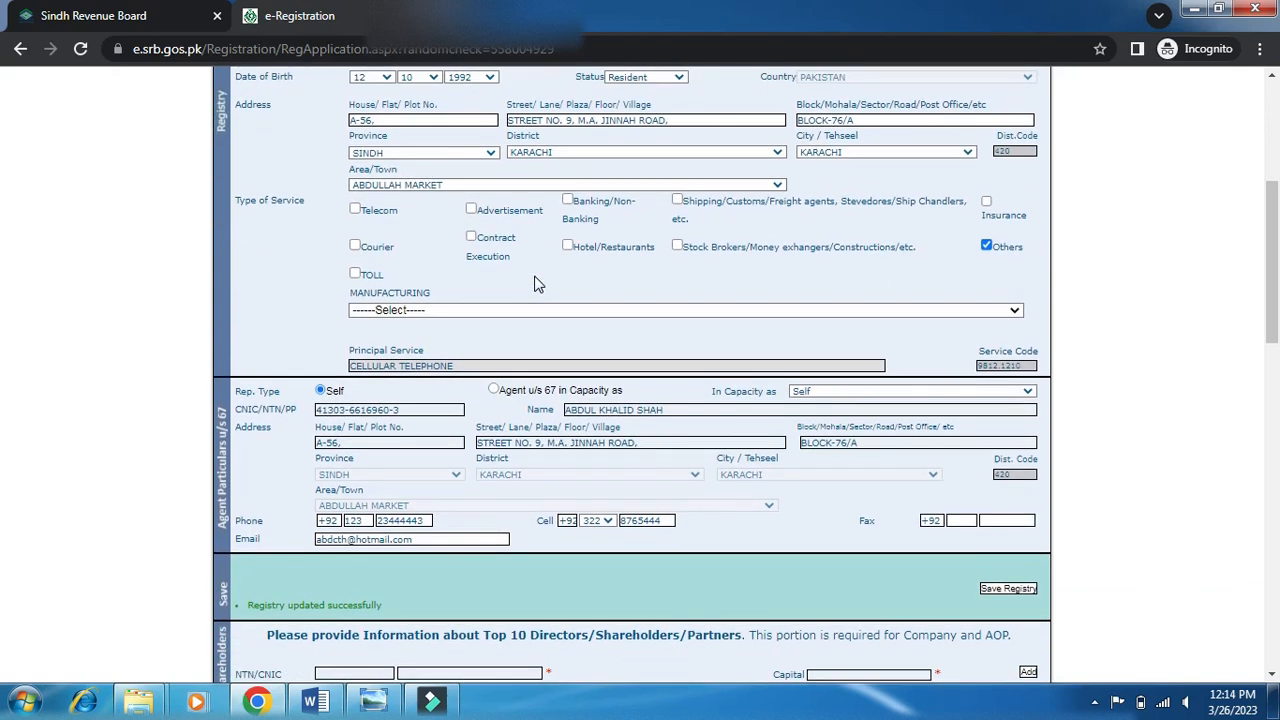
scroll(485, 390, "down", 2)
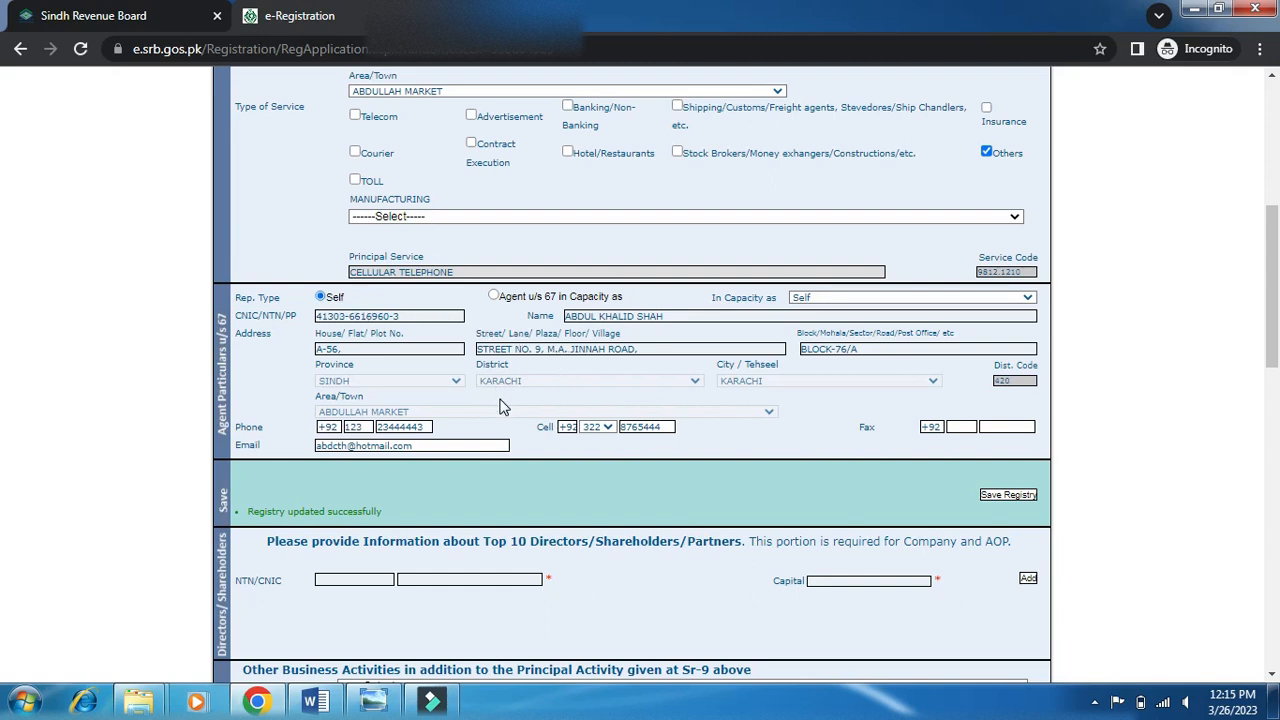
scroll(503, 407, "down", 1)
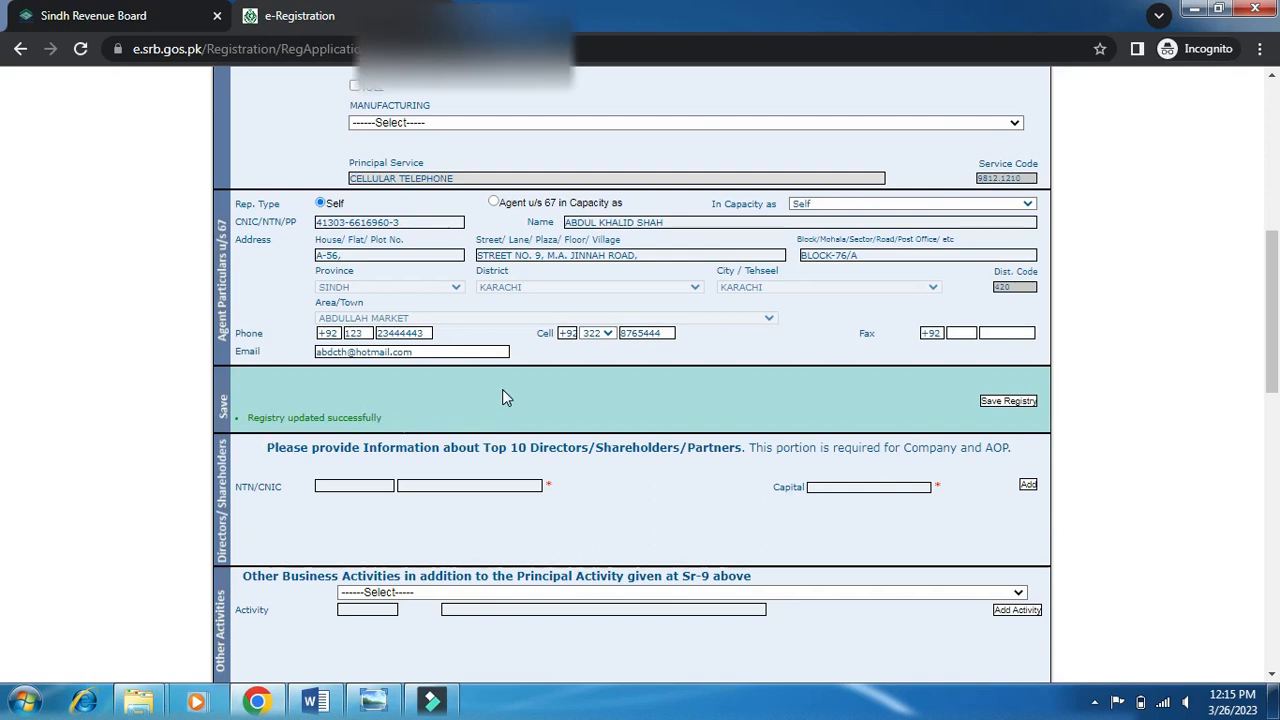
scroll(505, 397, "down", 5)
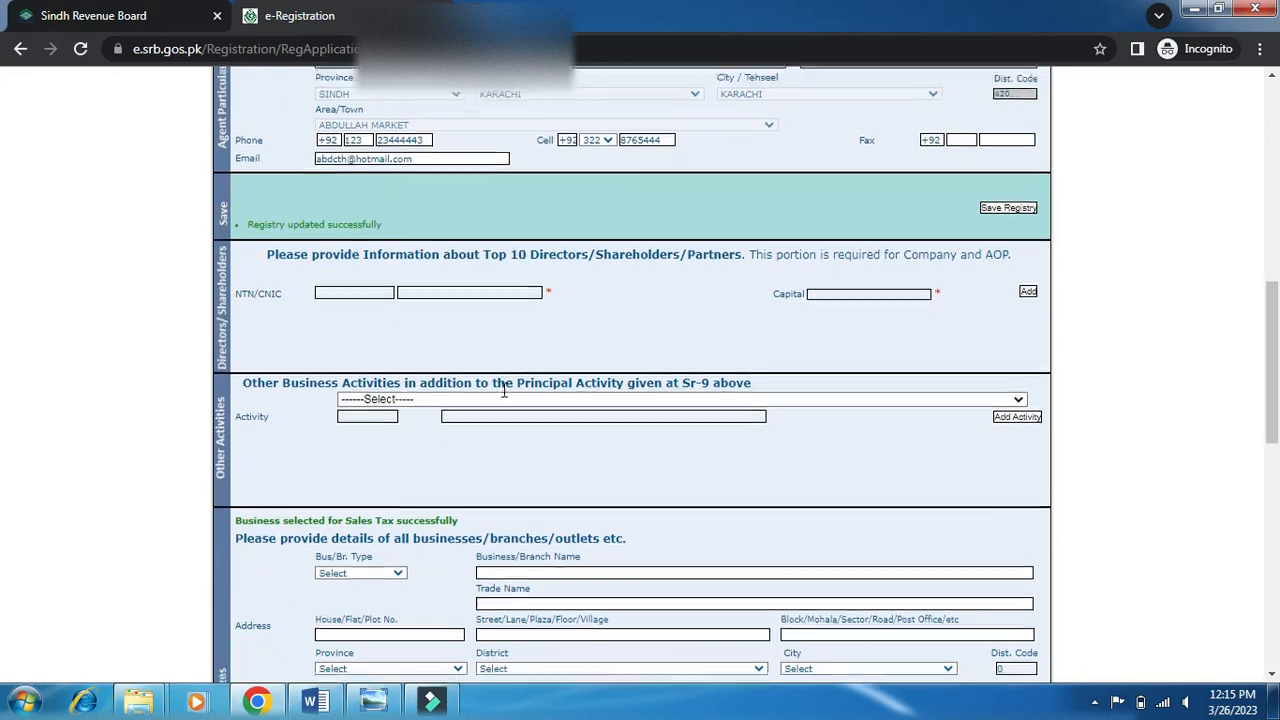
scroll(505, 397, "down", 3)
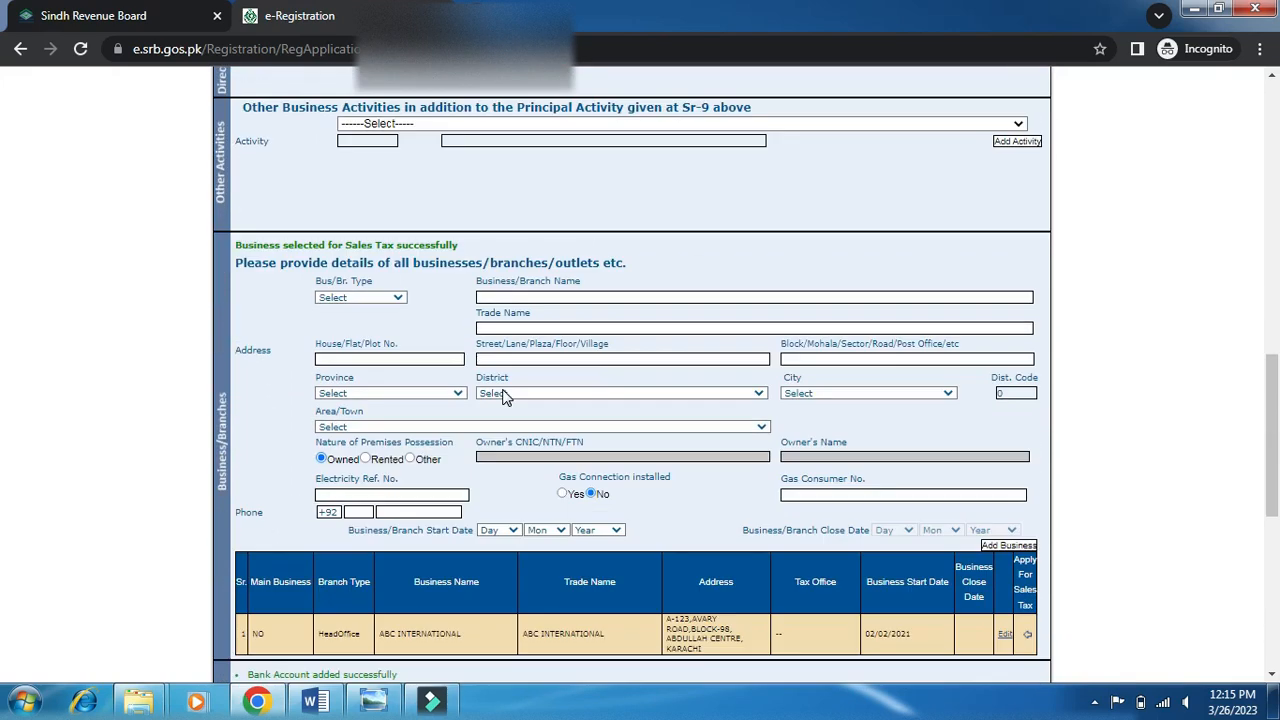
scroll(505, 397, "down", 3)
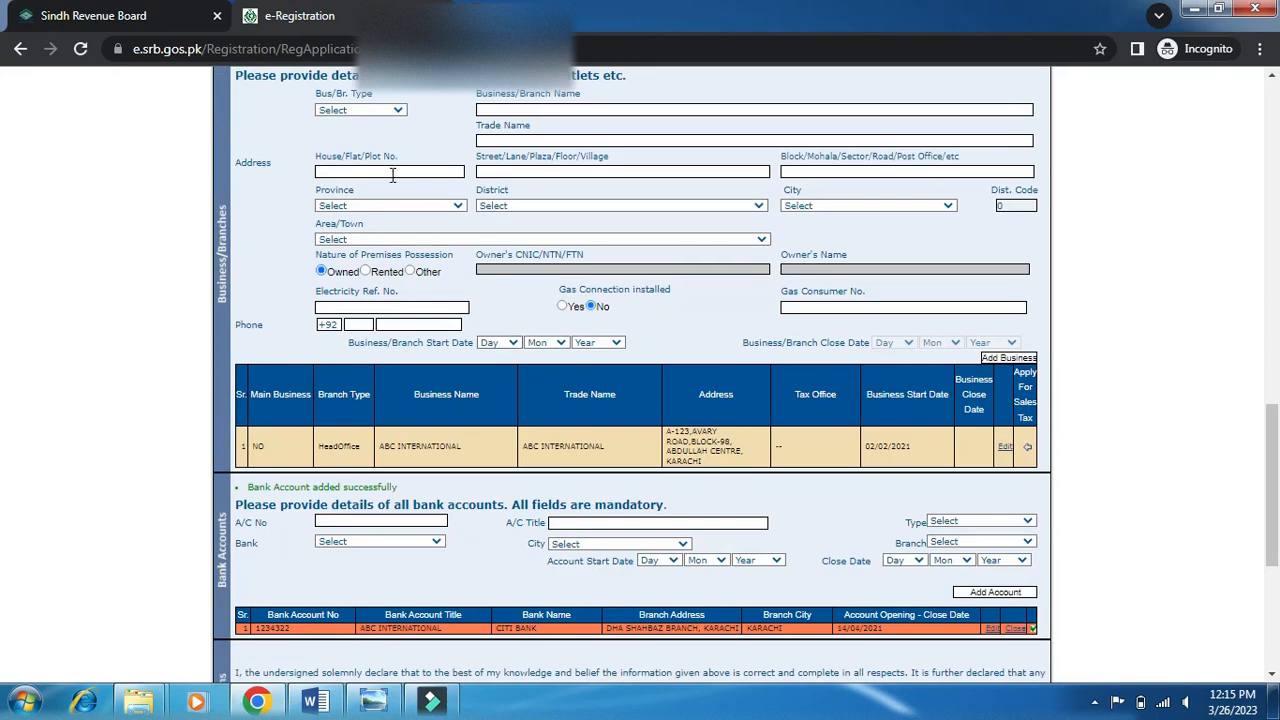
scroll(323, 248, "up", 2)
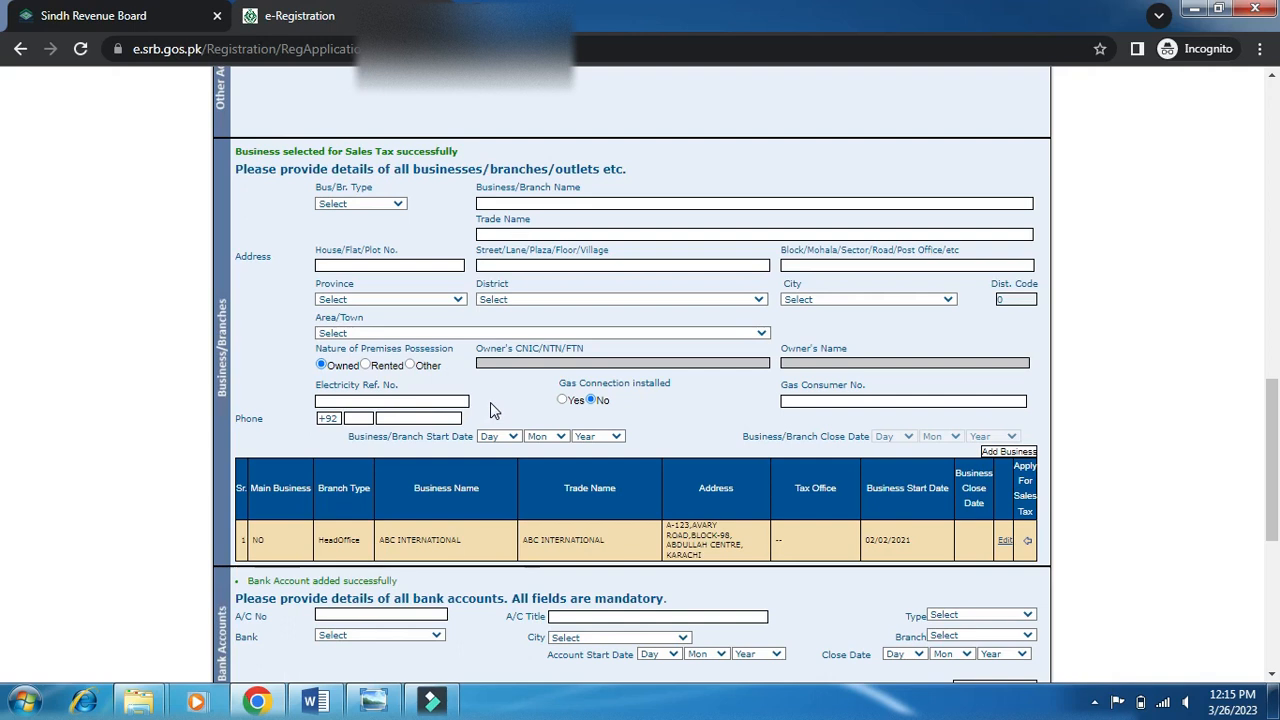
scroll(490, 405, "down", 1)
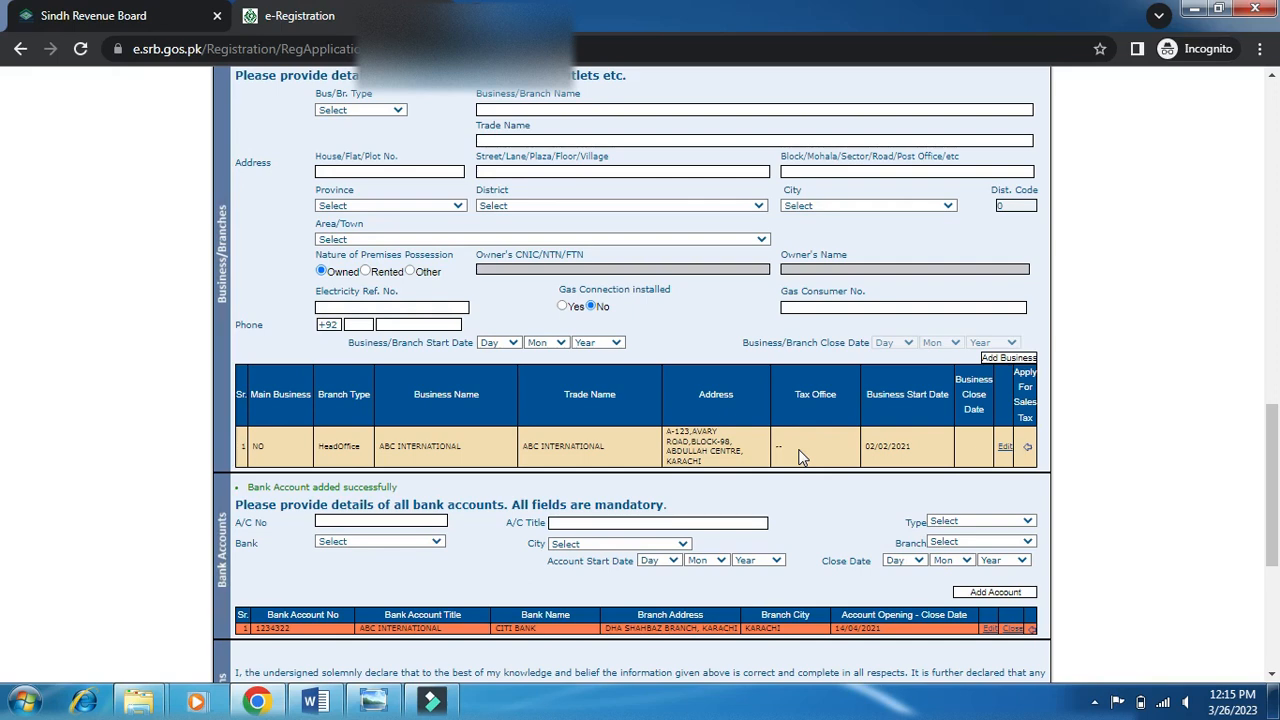
scroll(800, 455, "down", 4)
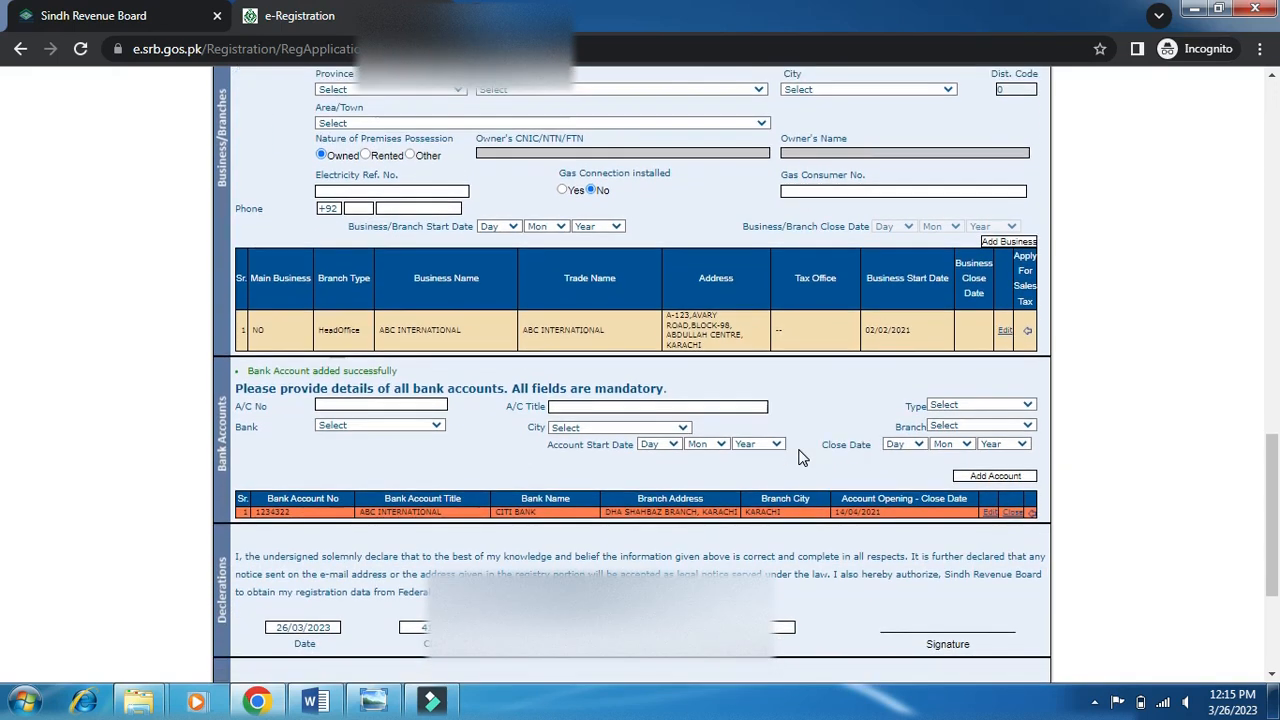
scroll(600, 457, "down", 4)
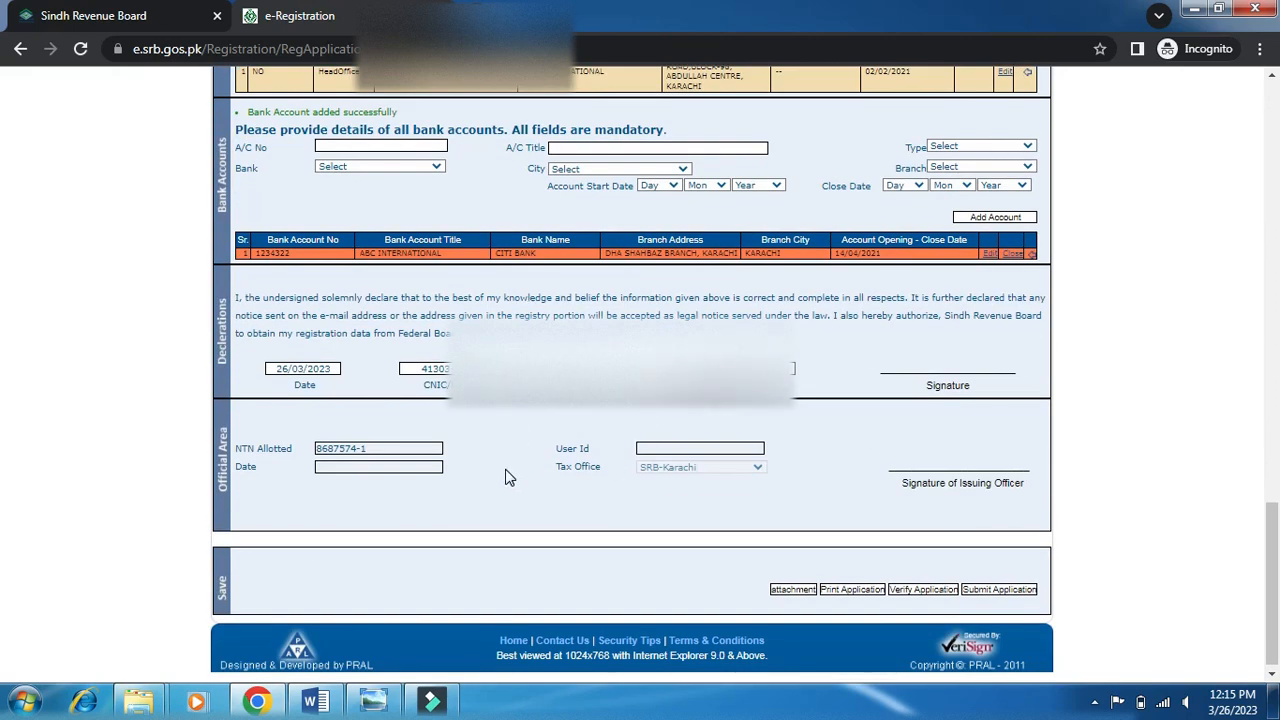
scroll(505, 477, "down", 1)
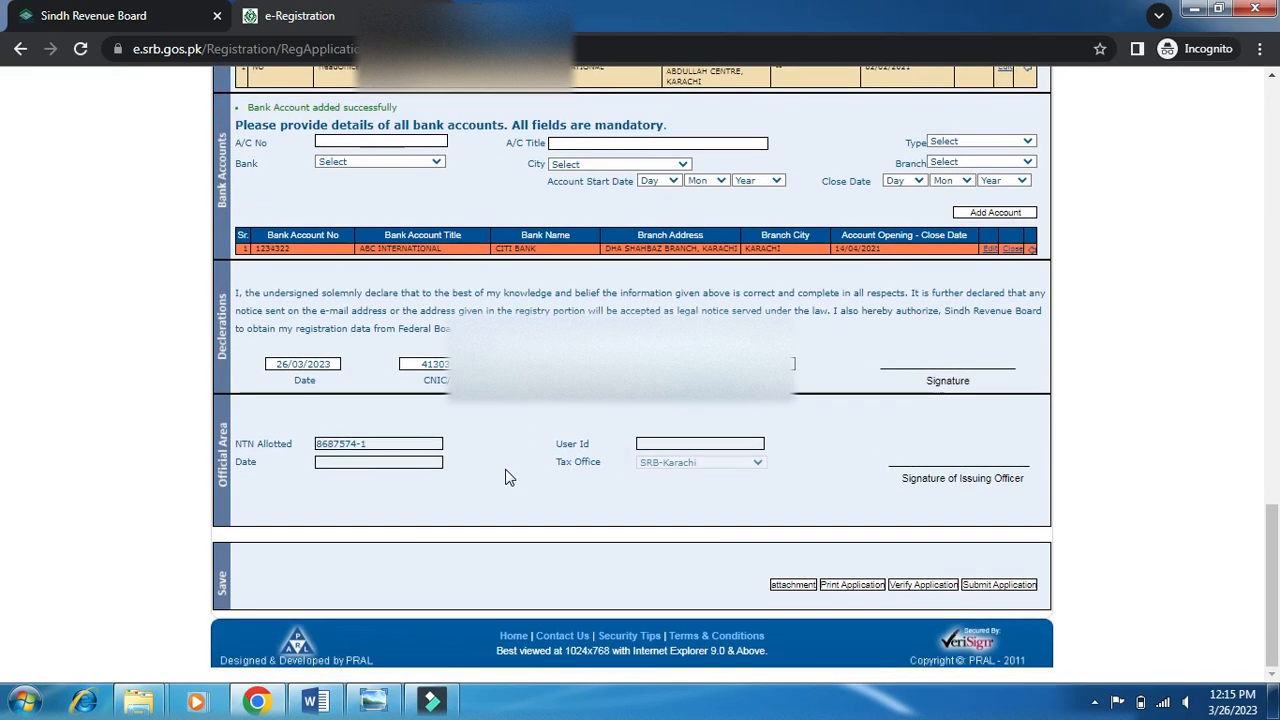
left_click(786, 588)
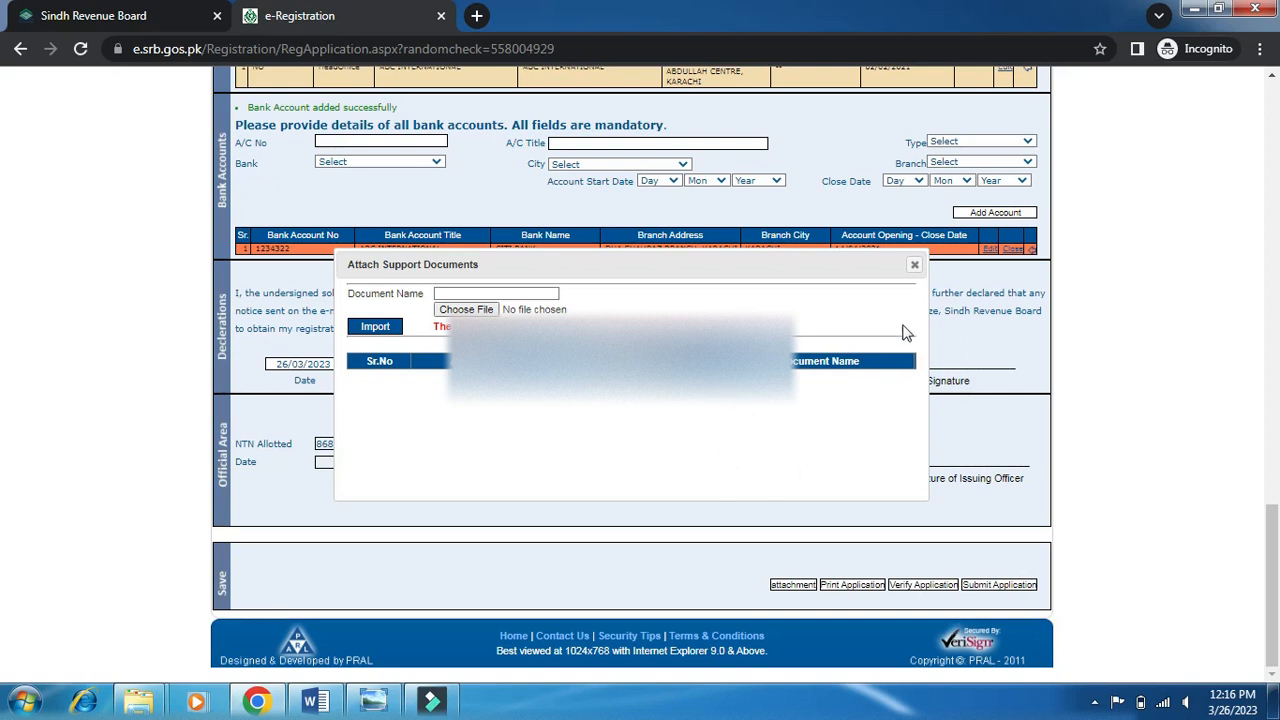
left_click(914, 265)
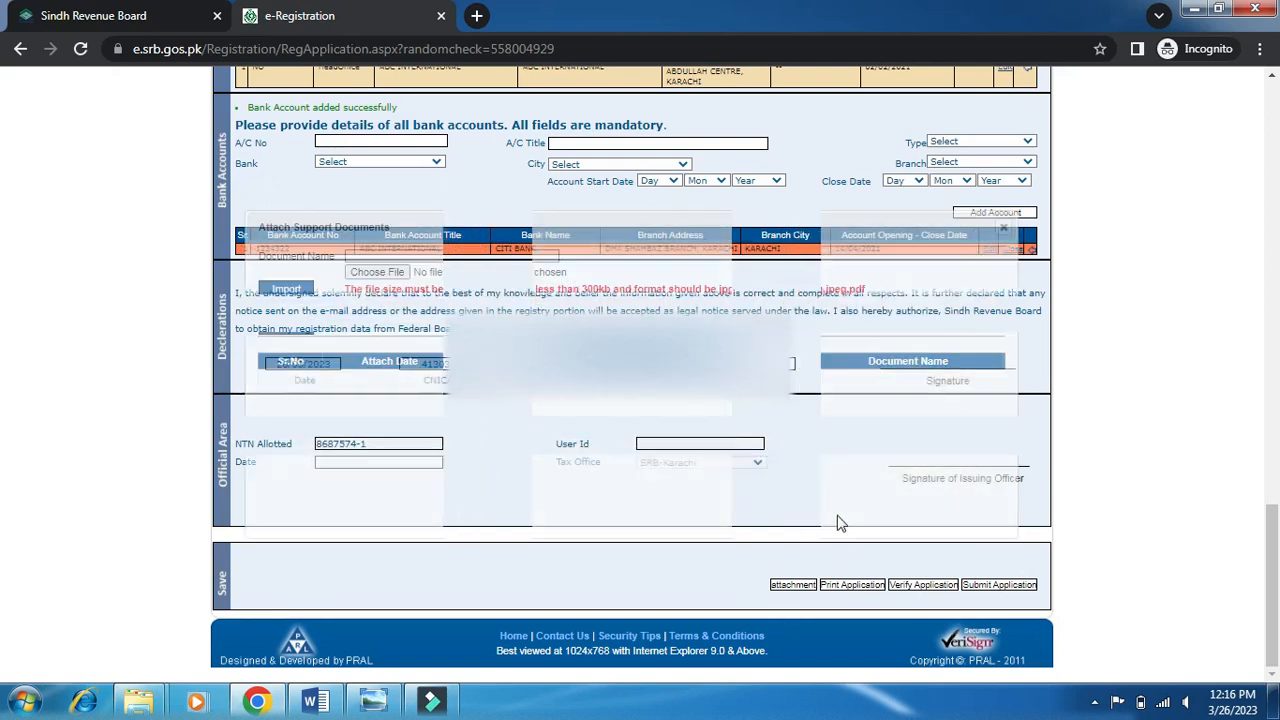
left_click(924, 586)
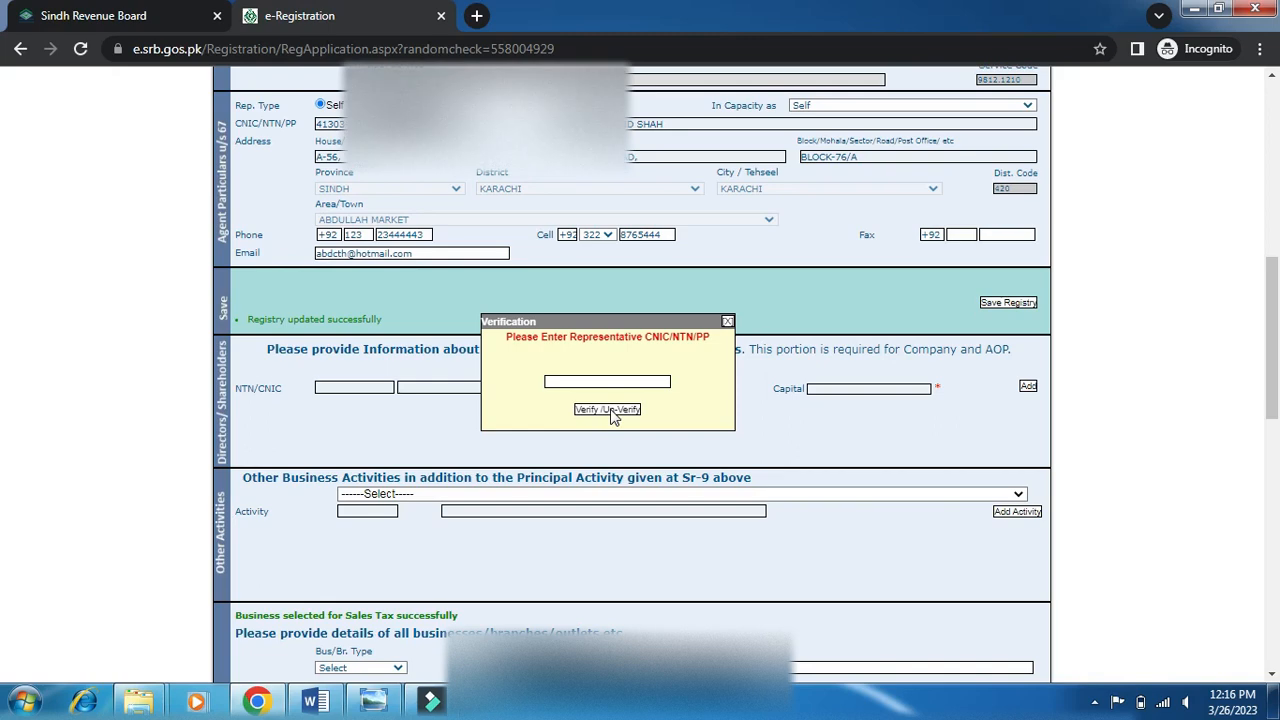
left_click(727, 323)
scroll(838, 492, "down", 1)
scroll(900, 540, "down", 7)
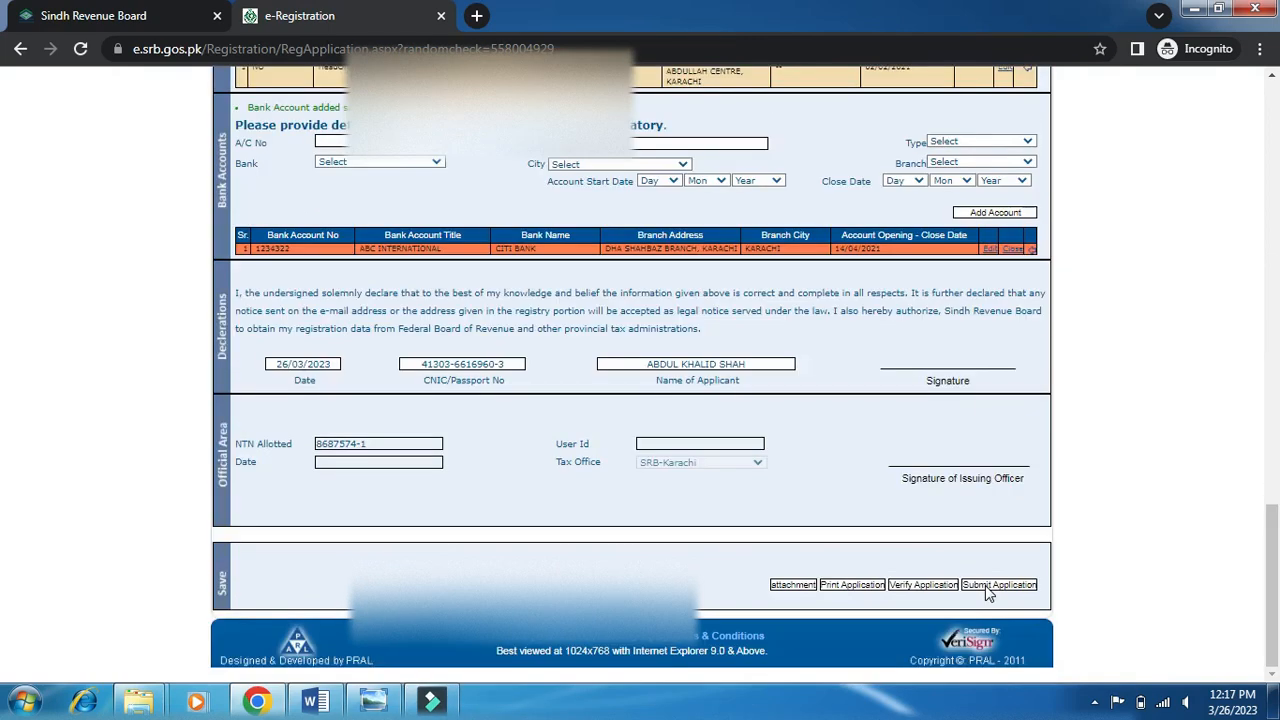
scroll(987, 592, "up", 15)
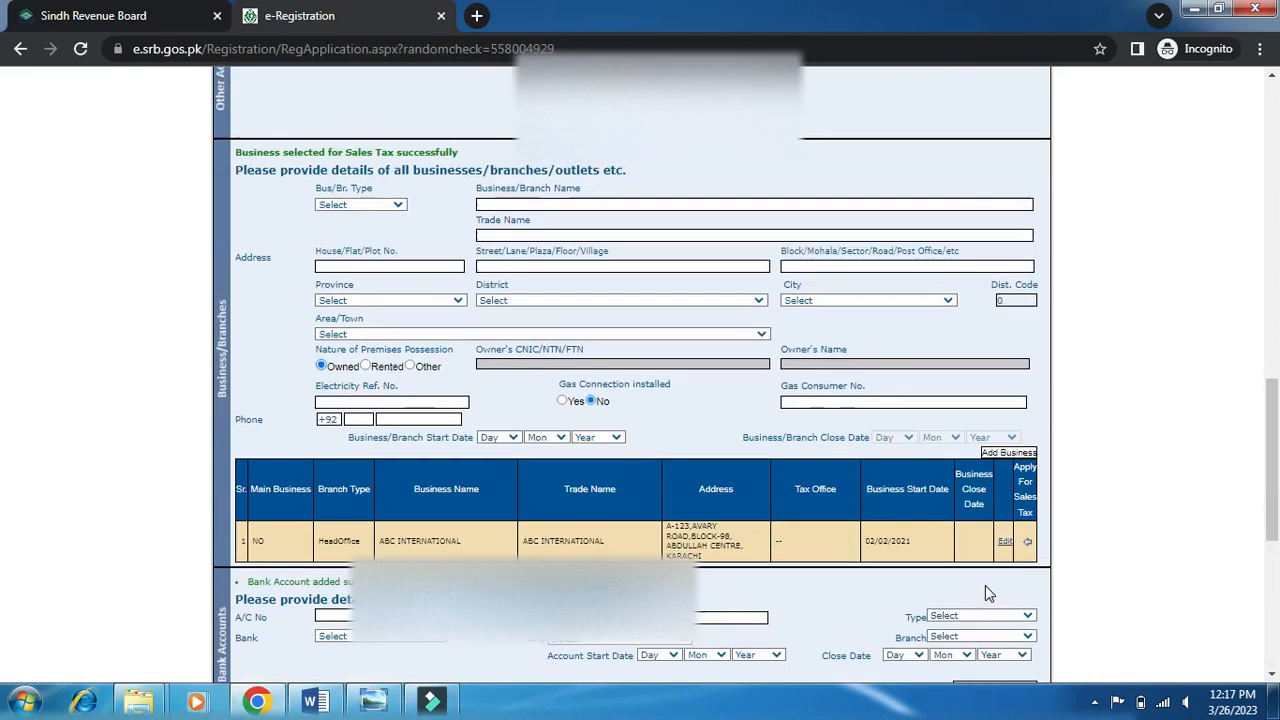